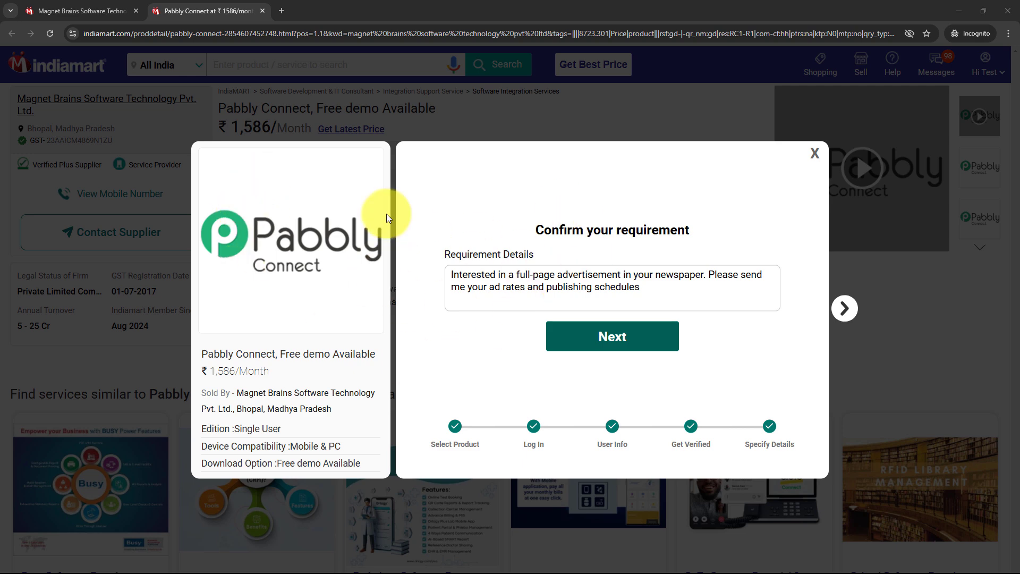
# - Submit the newspaper-advertisement enquiry to the Pabbly Connect seller and minimise the IndiaMART window
pyautogui.moveTo(449, 275); pyautogui.dragTo(687, 289)
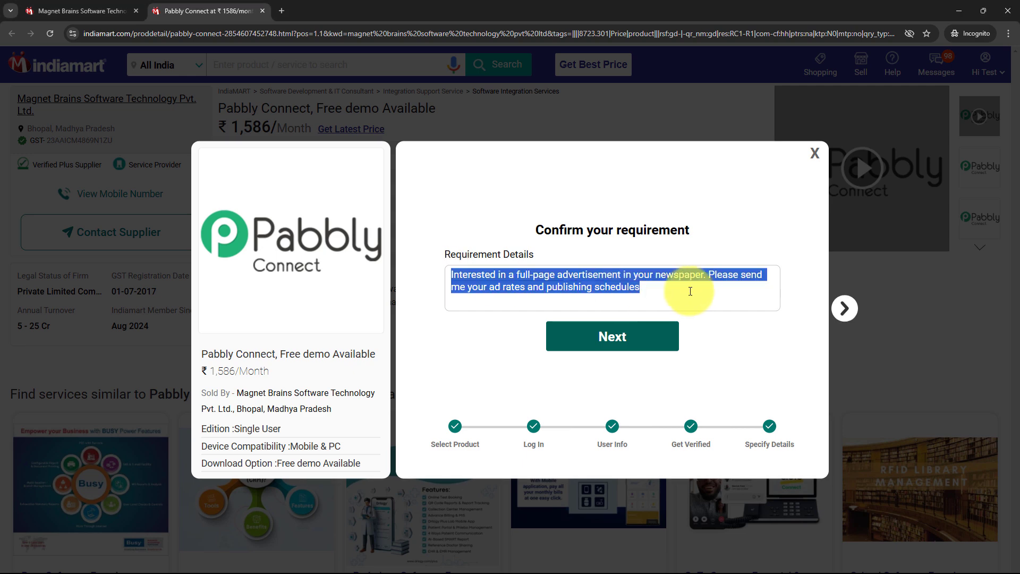
pyautogui.click(408, 292)
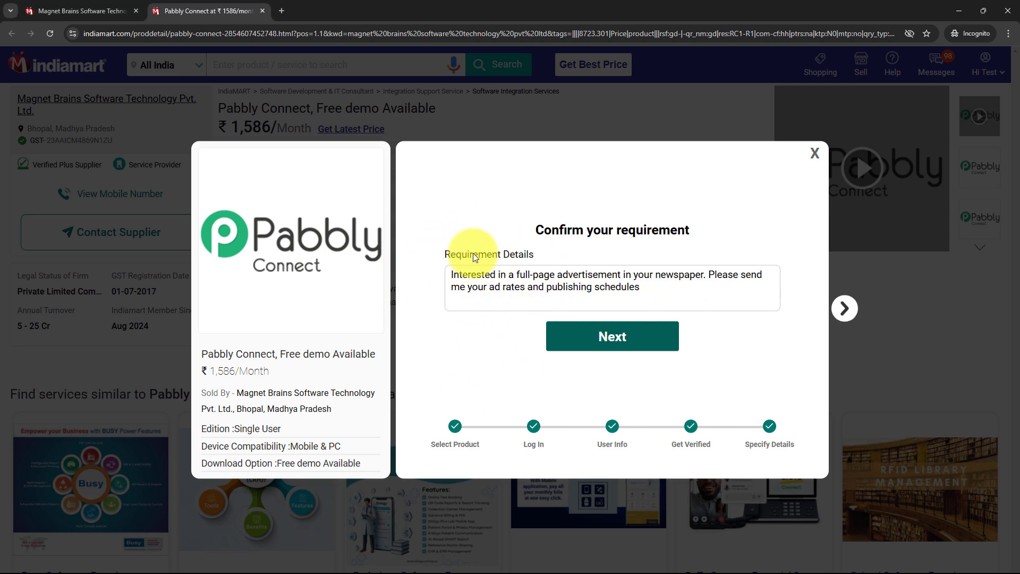
pyautogui.moveTo(450, 274); pyautogui.dragTo(711, 287)
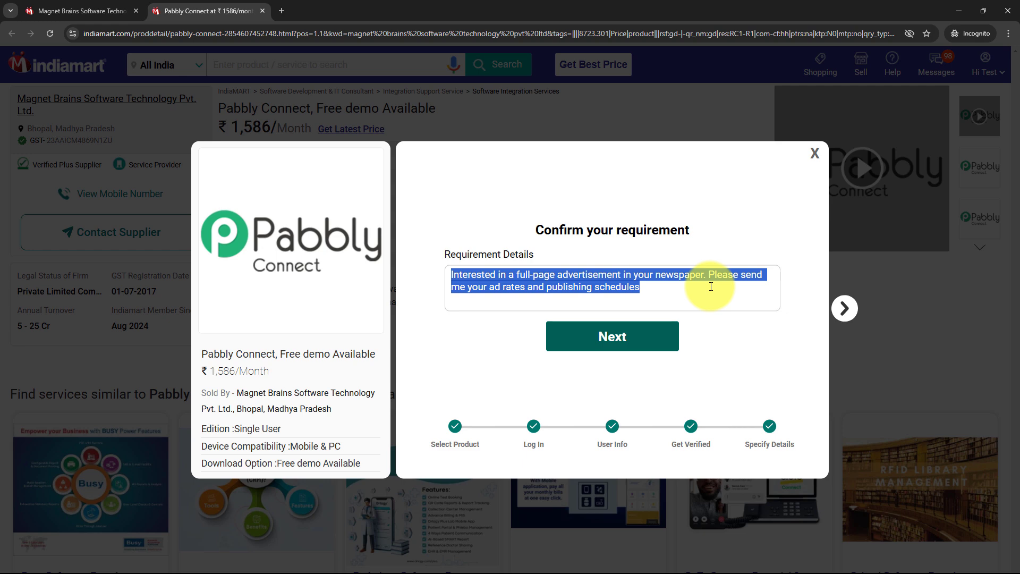
pyautogui.click(708, 291)
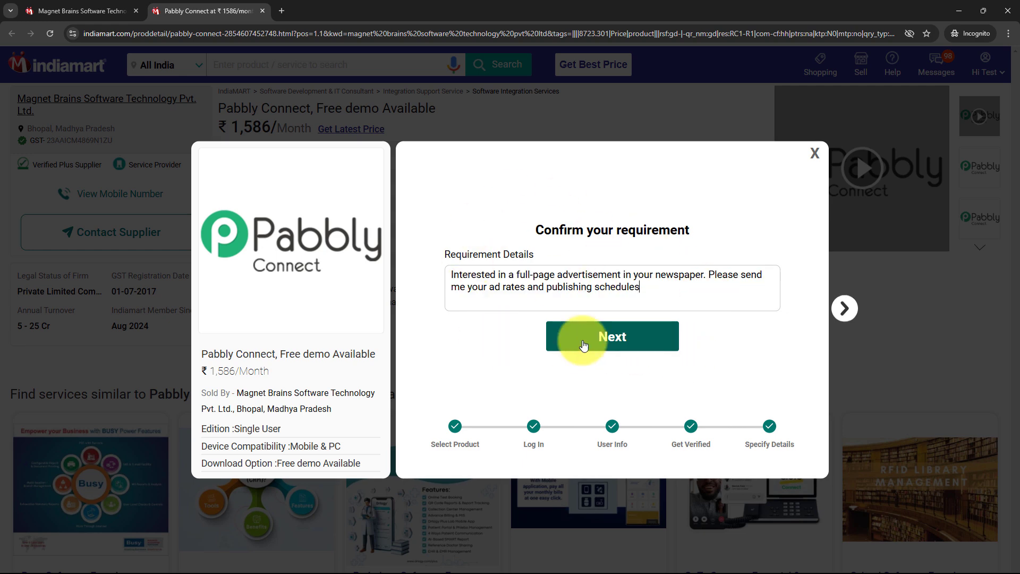
pyautogui.click(642, 341)
pyautogui.click(640, 340)
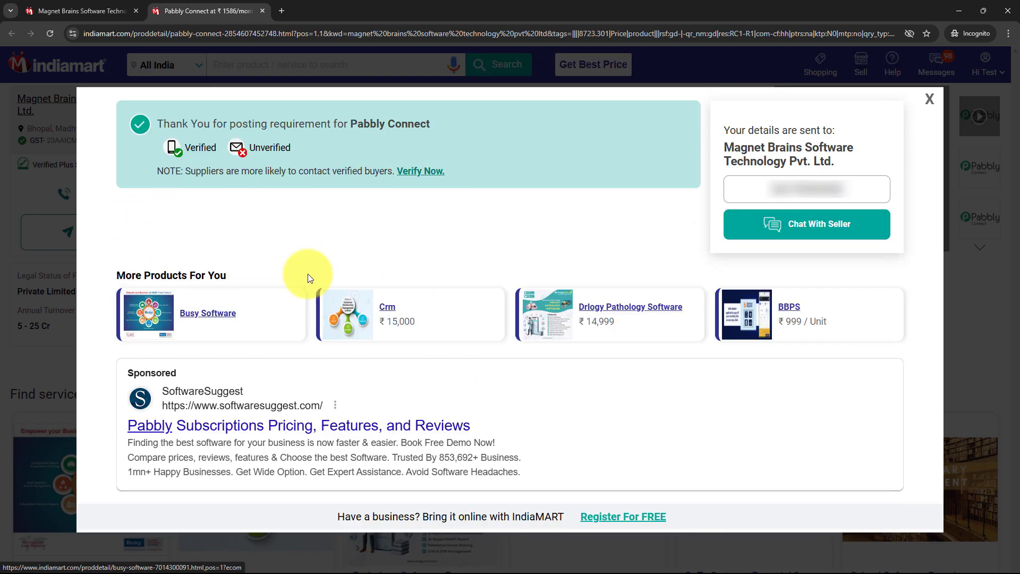
pyautogui.click(959, 10)
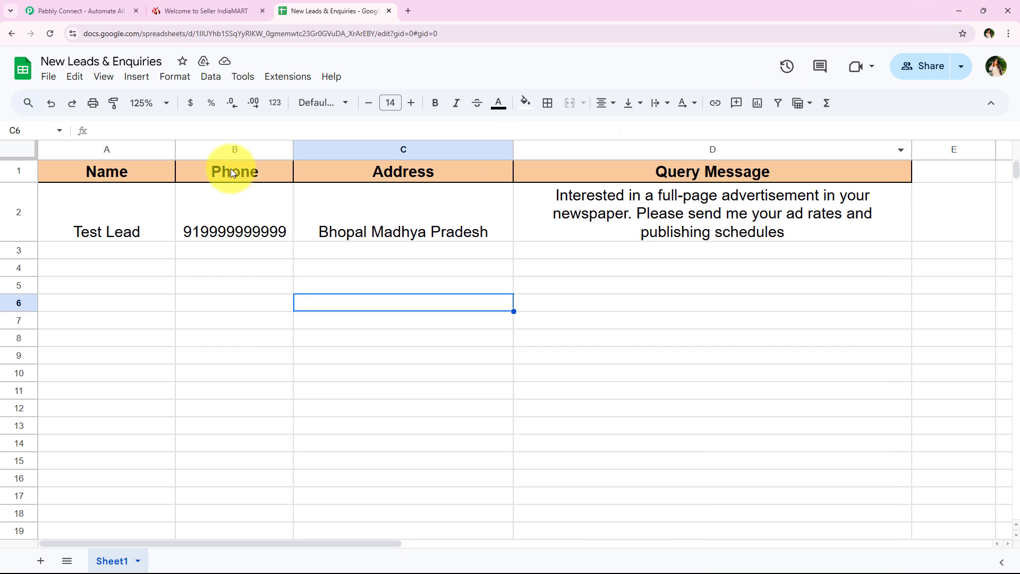
# - Check the Test Lead's name (A2), phone (B2), address (C2) and query message (D2), then go to Pabbly Connect
pyautogui.moveTo(84, 207); pyautogui.dragTo(636, 230)
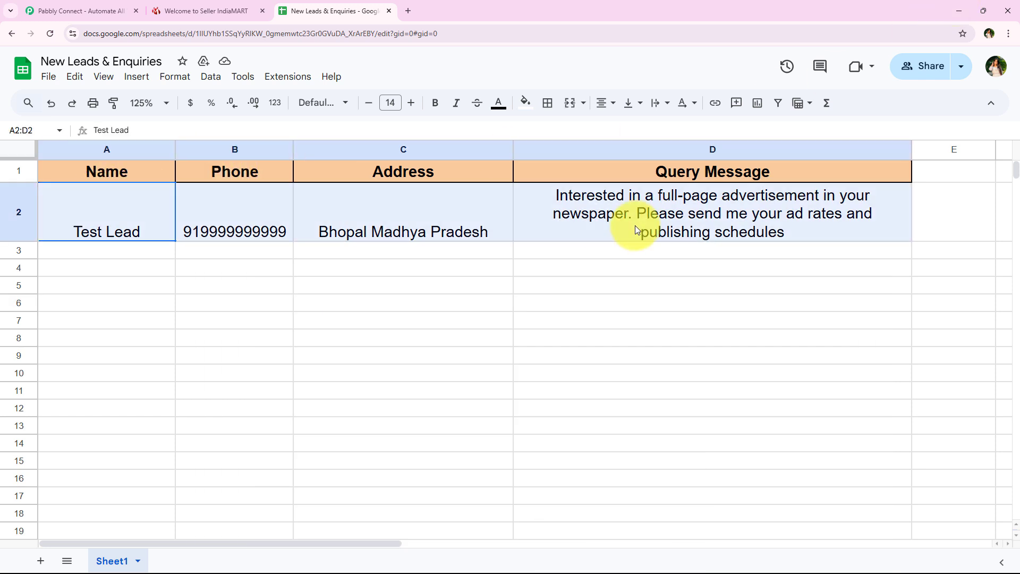
pyautogui.click(611, 307)
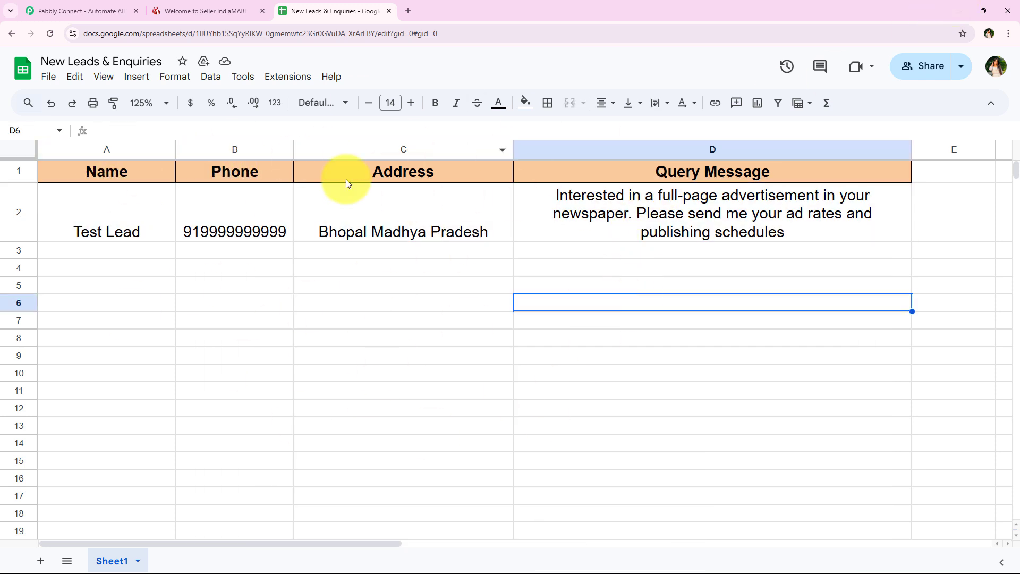
pyautogui.doubleClick(679, 202)
pyautogui.tripleClick(685, 210)
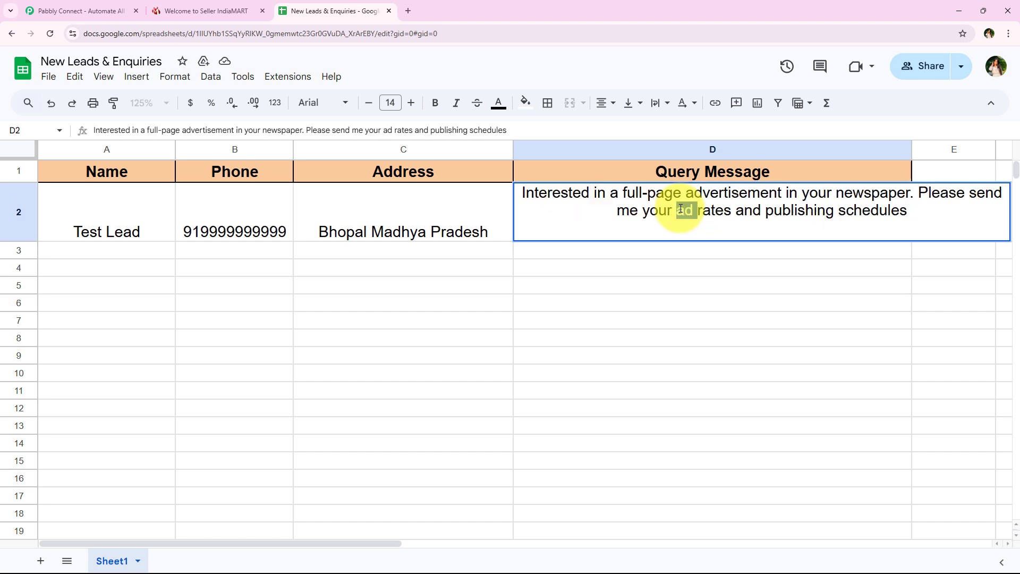
pyautogui.click(630, 340)
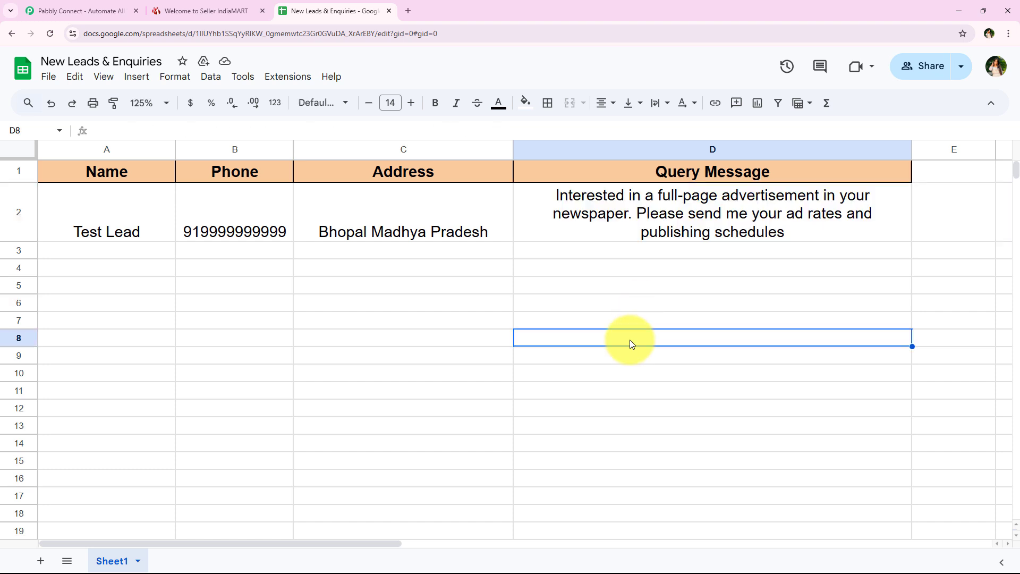
pyautogui.click(117, 216)
pyautogui.click(256, 207)
pyautogui.click(406, 218)
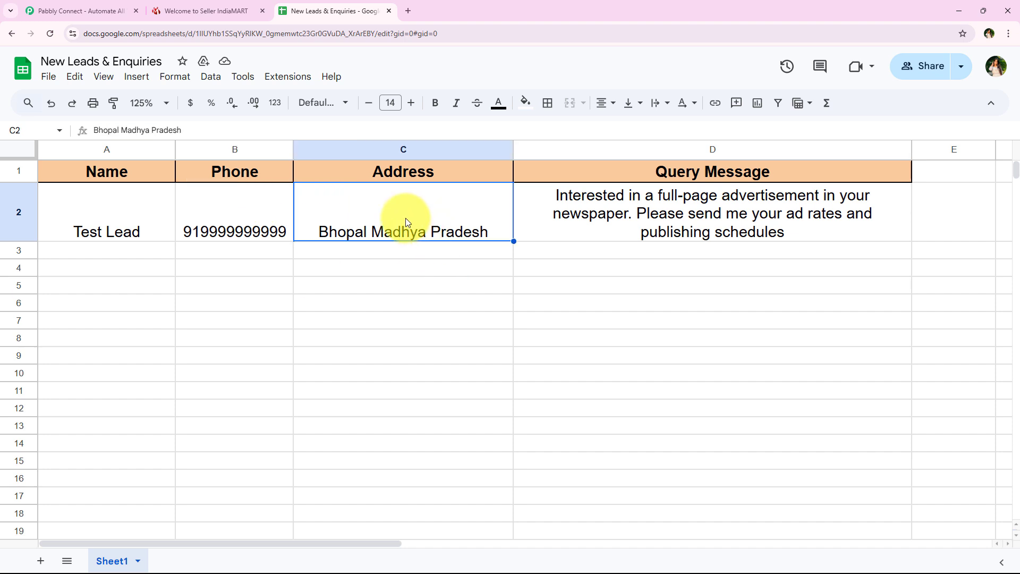
pyautogui.click(261, 333)
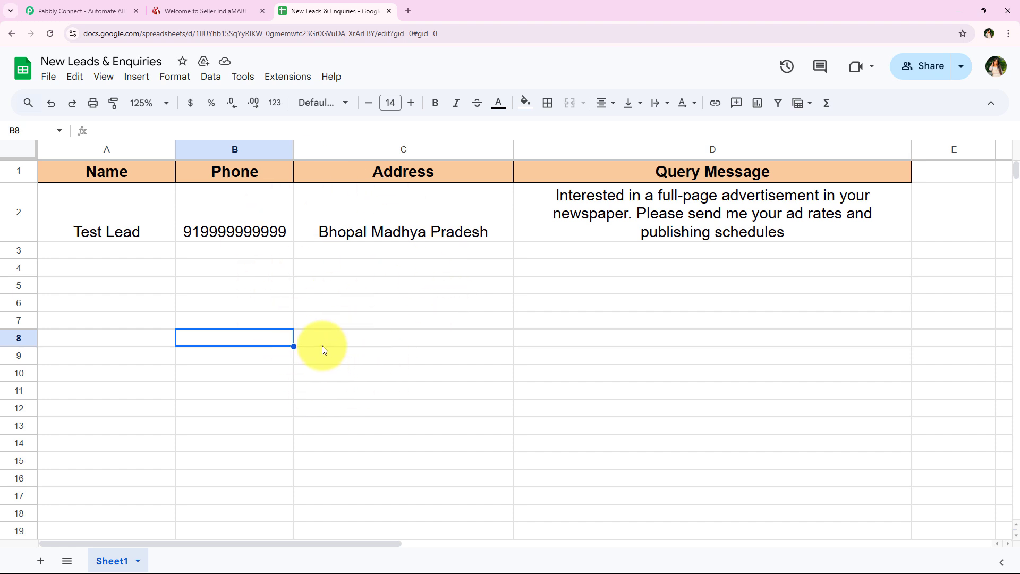
pyautogui.click(129, 6)
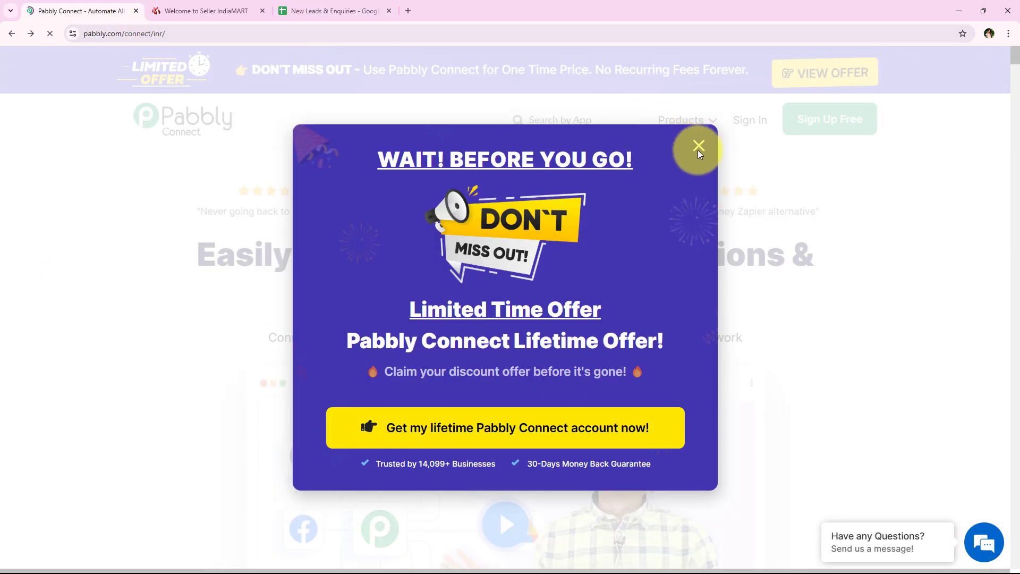
# - Close the lifetime-offer popup on the Pabbly Connect homepage and go to Sign In
pyautogui.click(239, 33)
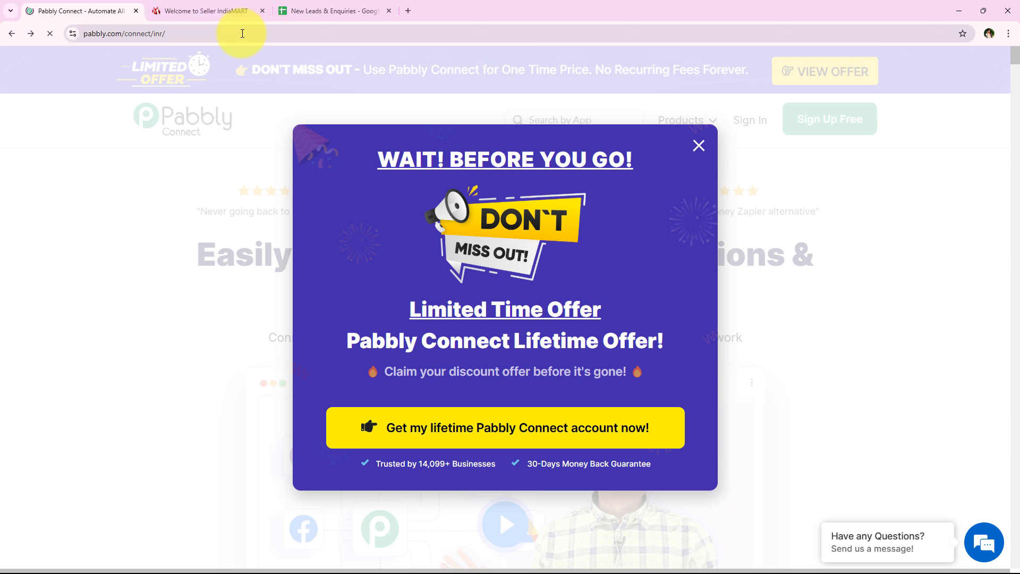
pyautogui.click(700, 144)
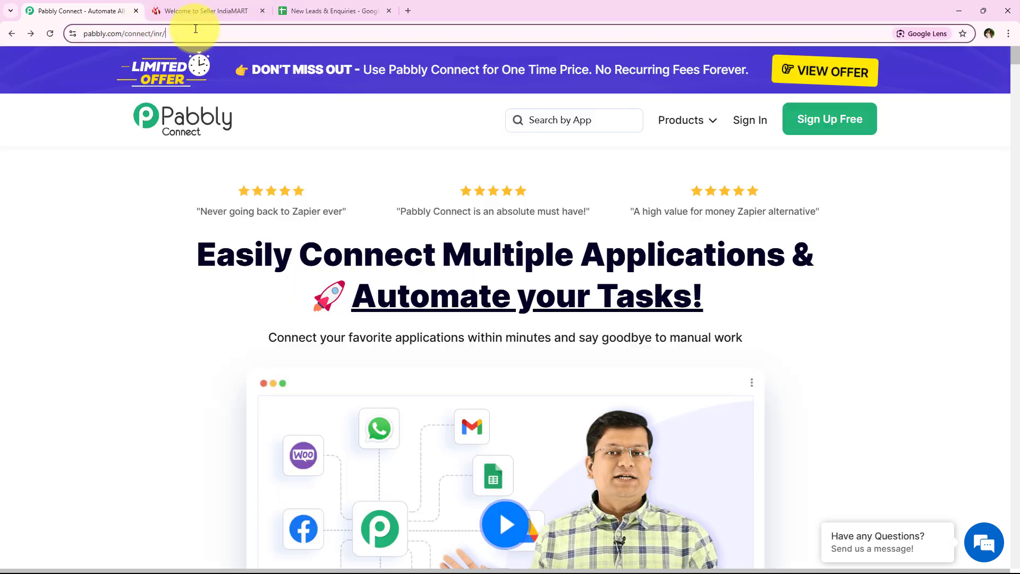
pyautogui.click(197, 33)
pyautogui.doubleClick(200, 33)
pyautogui.click(85, 108)
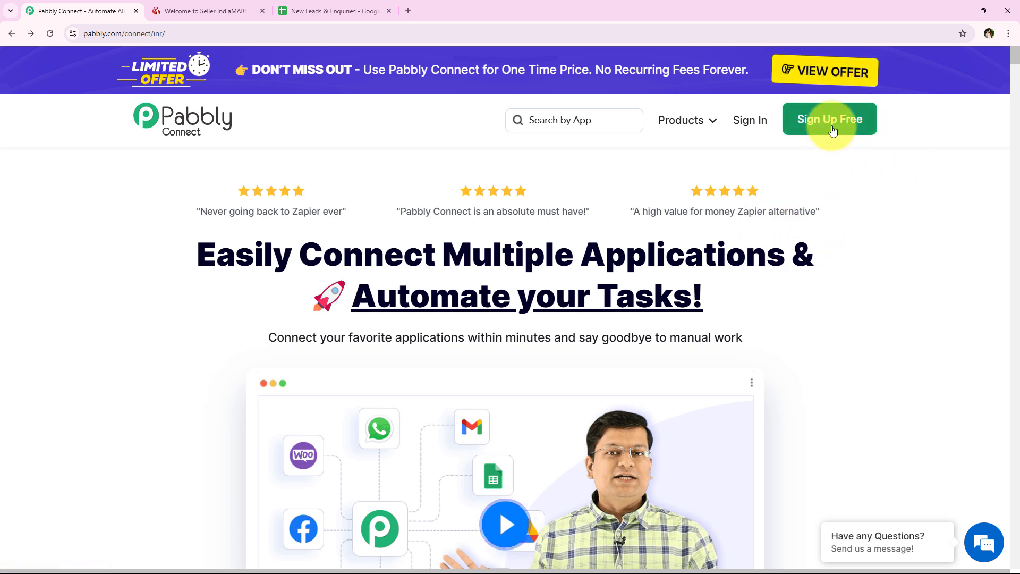
pyautogui.moveTo(199, 253); pyautogui.dragTo(743, 325)
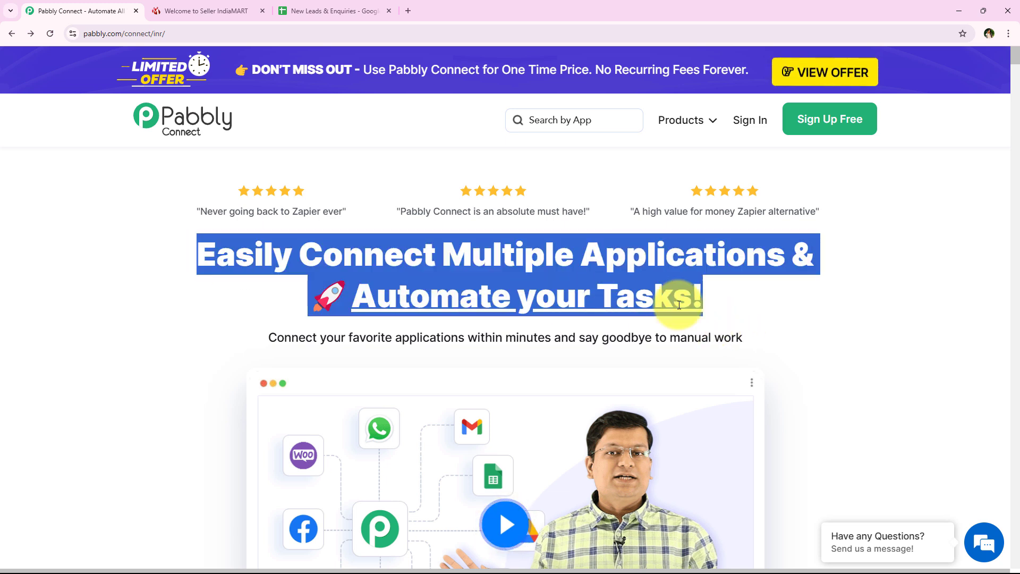
pyautogui.click(752, 121)
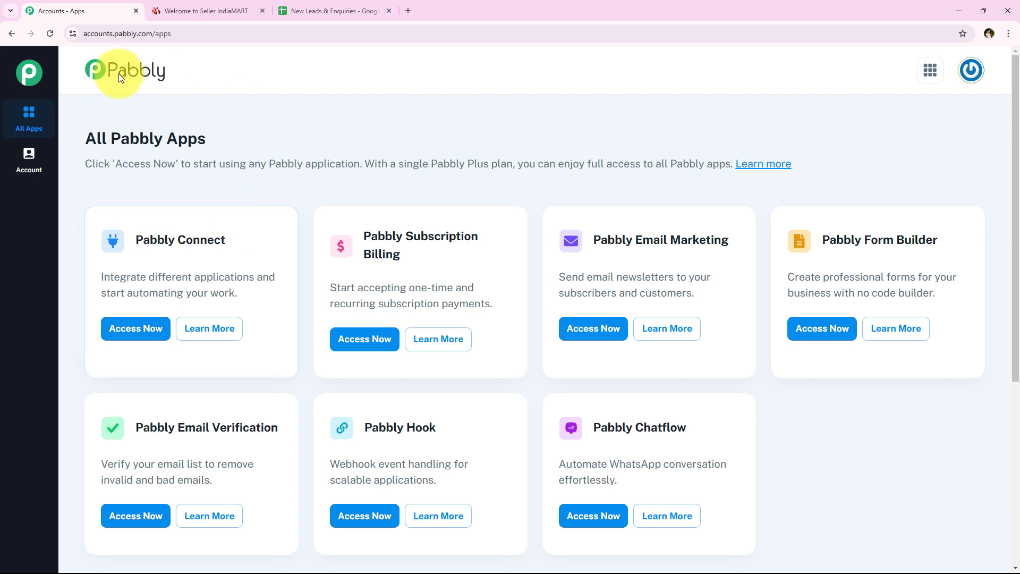
# - Launch Pabbly Connect from the All Pabbly Apps list to reach its dashboard with 10000 tasks
pyautogui.moveTo(78, 135); pyautogui.dragTo(246, 128)
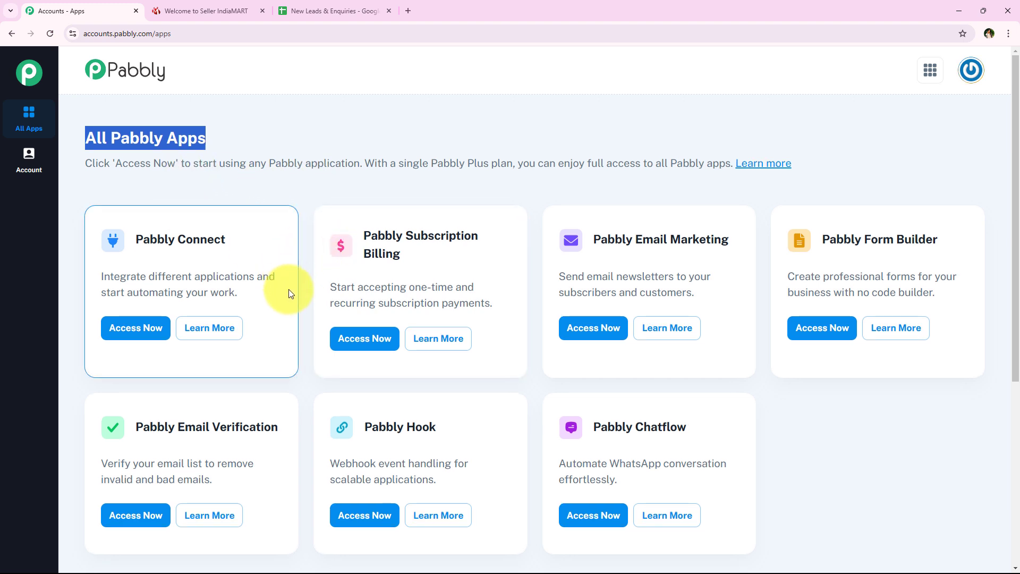
pyautogui.scroll(-1, 289, 293)
pyautogui.scroll(1, 301, 313)
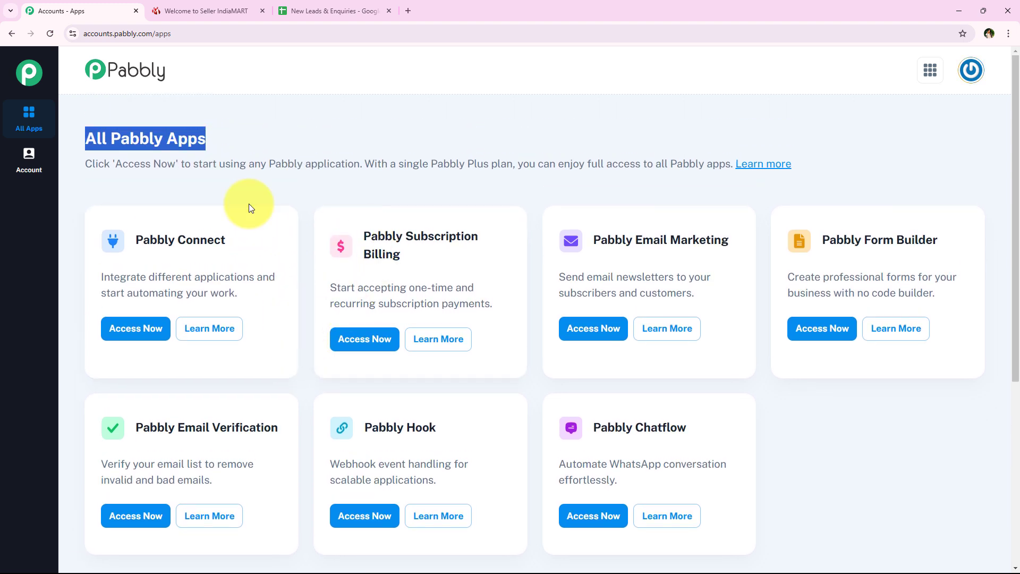
pyautogui.moveTo(193, 242); pyautogui.dragTo(260, 245)
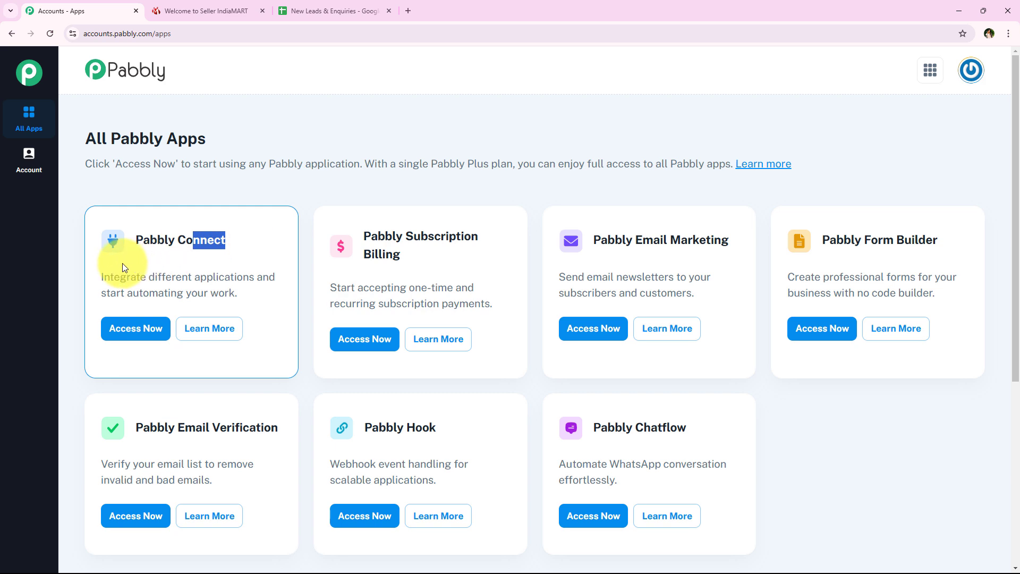
pyautogui.moveTo(133, 239); pyautogui.dragTo(257, 274)
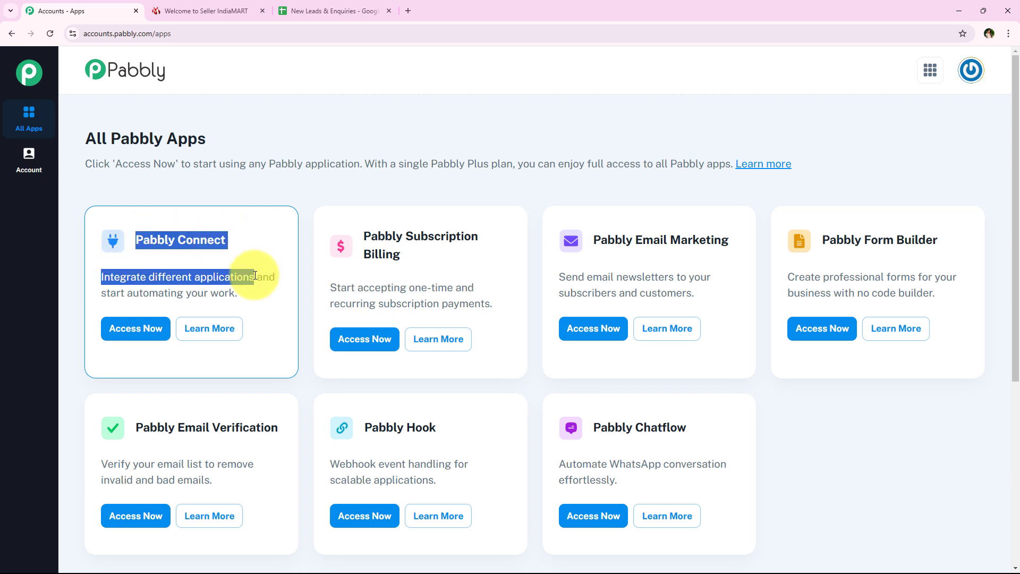
pyautogui.click(180, 4)
pyautogui.click(375, 7)
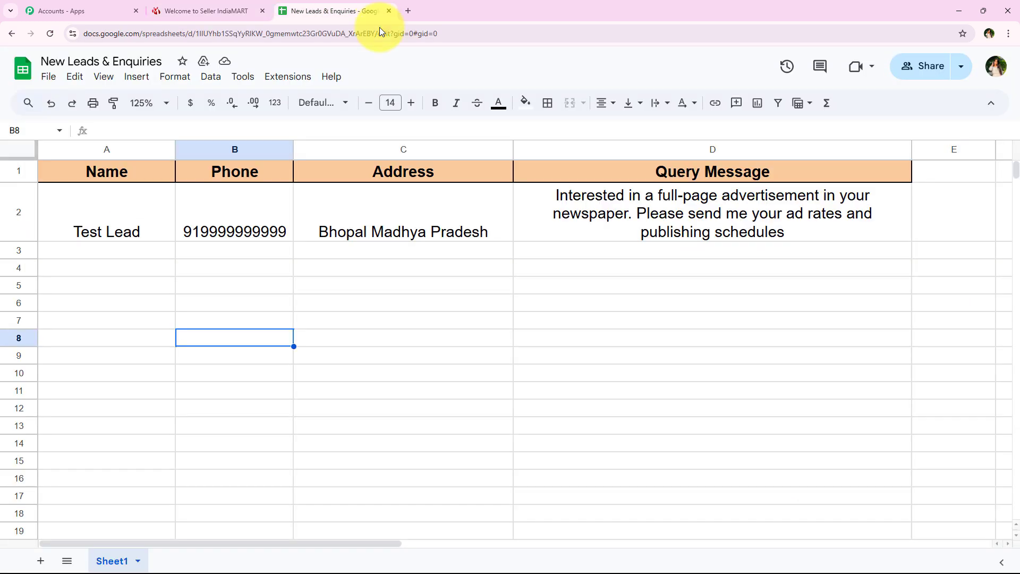
pyautogui.click(135, 6)
pyautogui.click(160, 326)
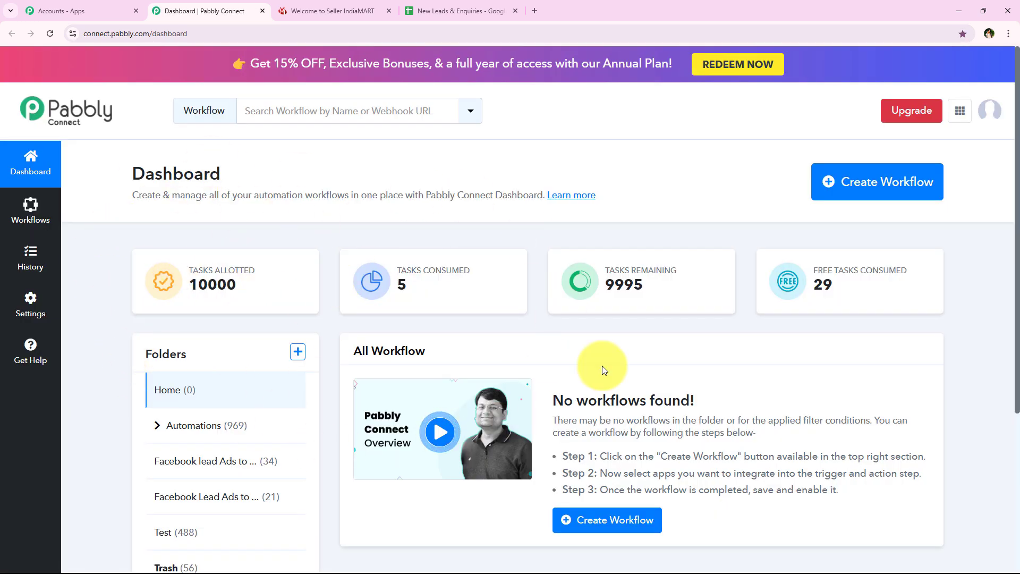
# - Start a new workflow and place it in the Automations folder
pyautogui.click(894, 186)
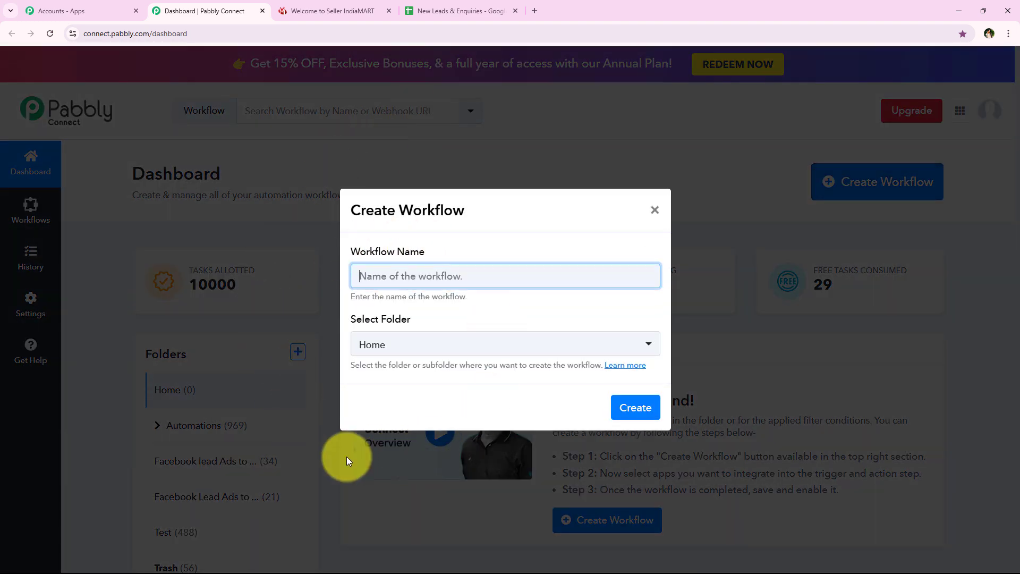
pyautogui.click(403, 344)
pyautogui.click(343, 261)
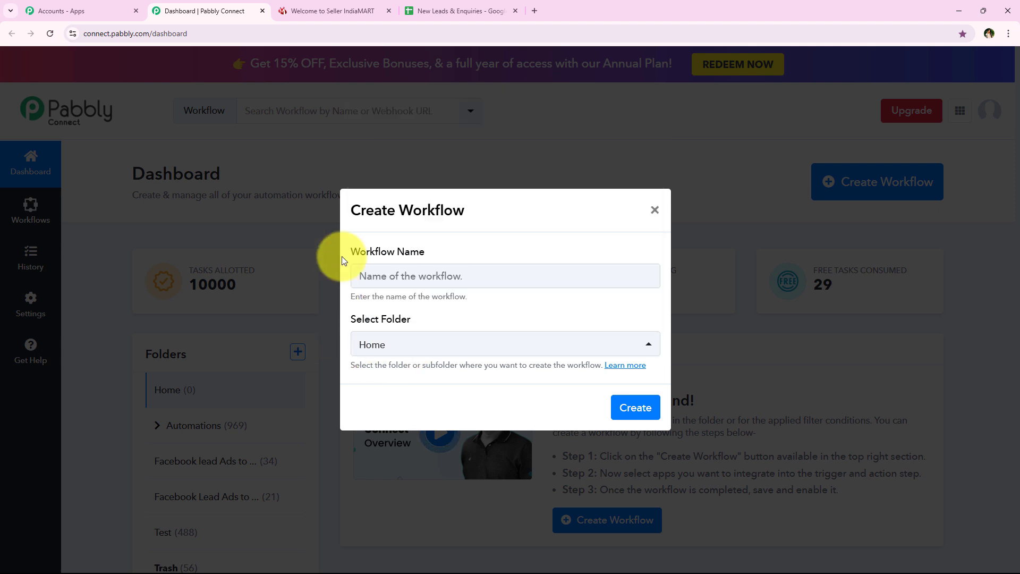
pyautogui.click(393, 345)
pyautogui.click(399, 354)
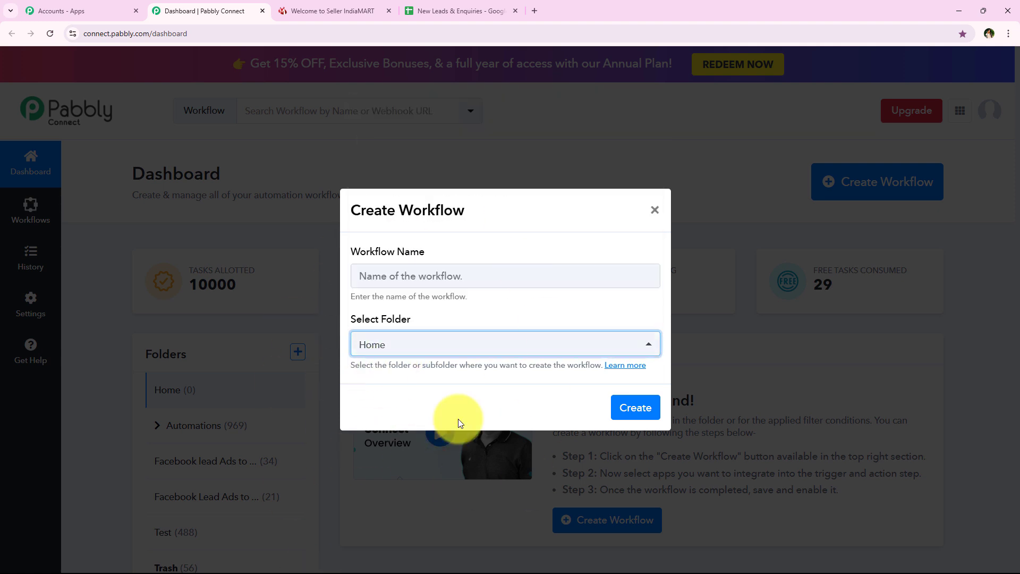
pyautogui.click(451, 343)
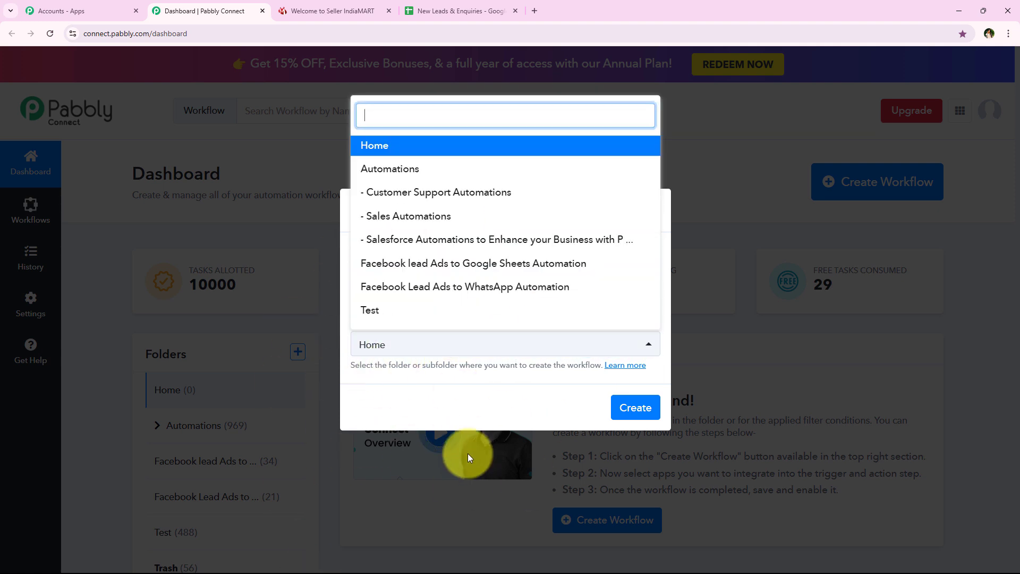
pyautogui.click(440, 168)
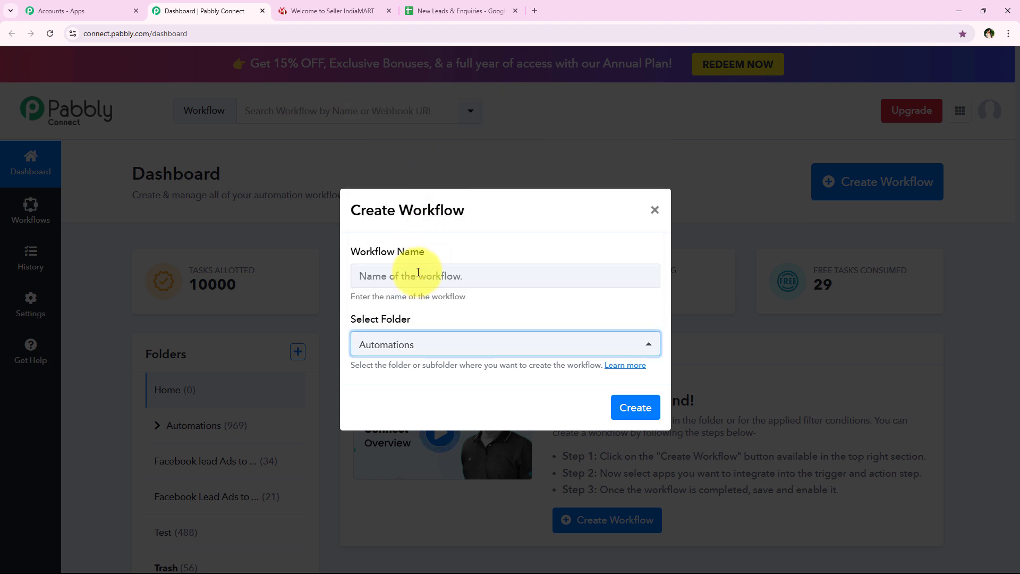
# - Paste the workflow name for adding IndiaMART leads to Google Sheets and create the workflow
pyautogui.click(418, 273)
pyautogui.hotkey('ctrl', 'v')
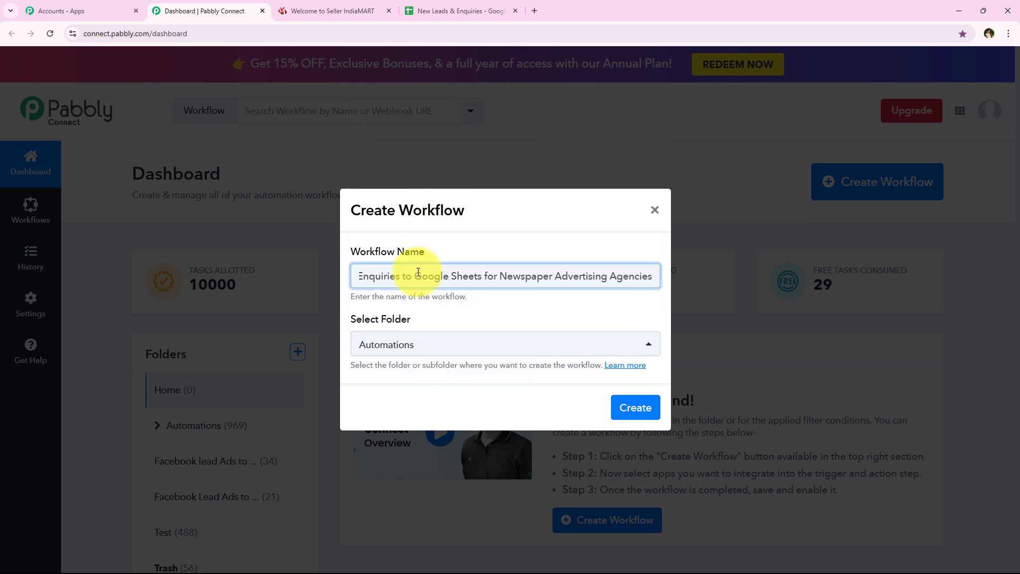
pyautogui.click(521, 308)
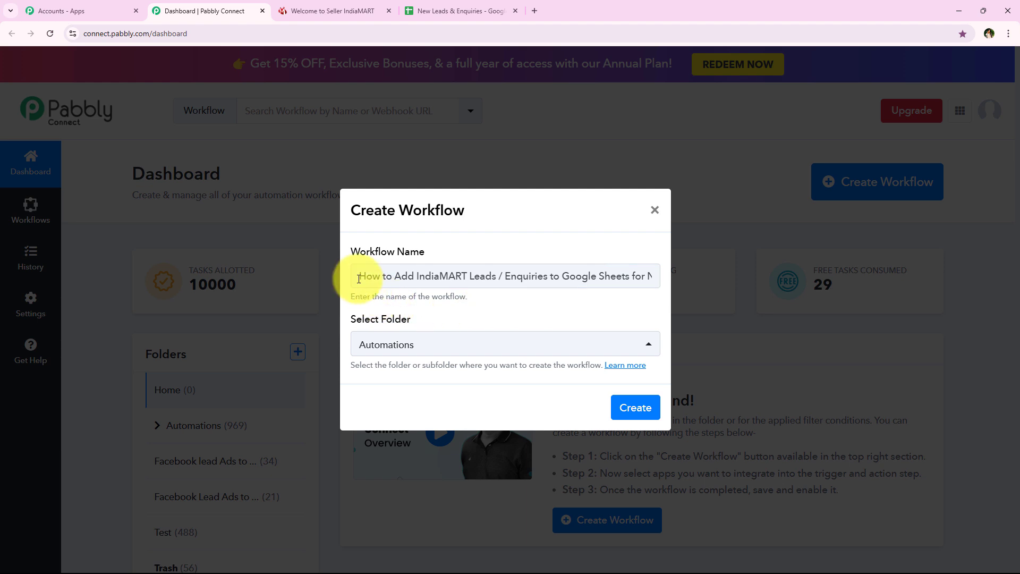
pyautogui.moveTo(359, 275); pyautogui.dragTo(463, 290)
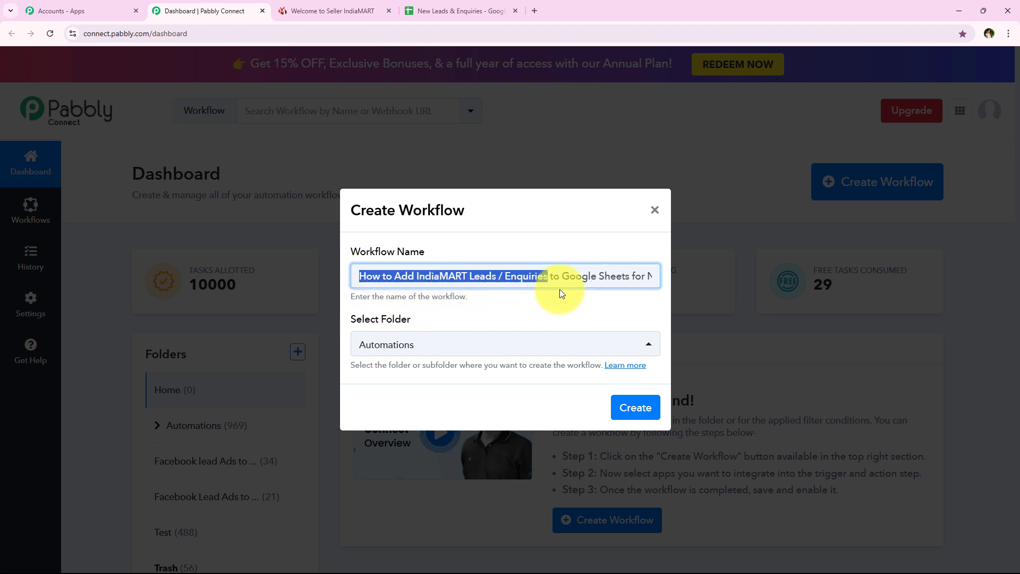
pyautogui.moveTo(626, 295); pyautogui.dragTo(670, 295)
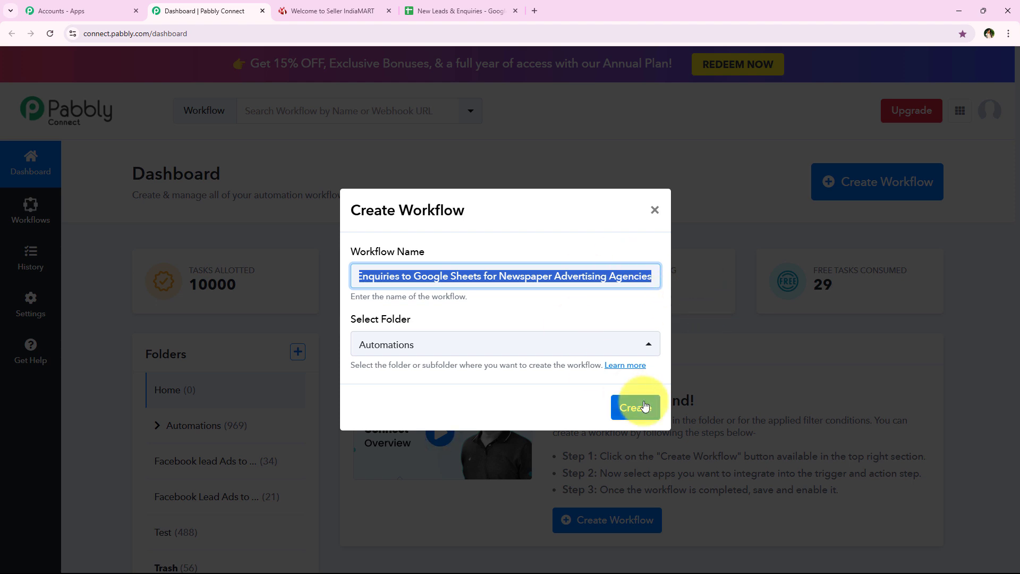
pyautogui.click(635, 406)
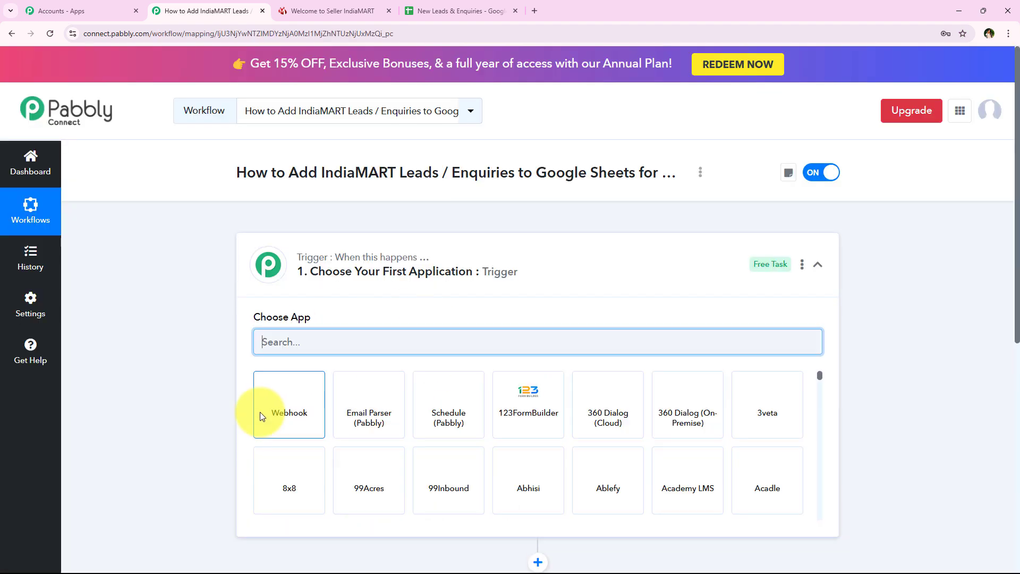
# - Search 'Indi' in the trigger's app choices and select IndiaMART as the trigger app
pyautogui.click(534, 294)
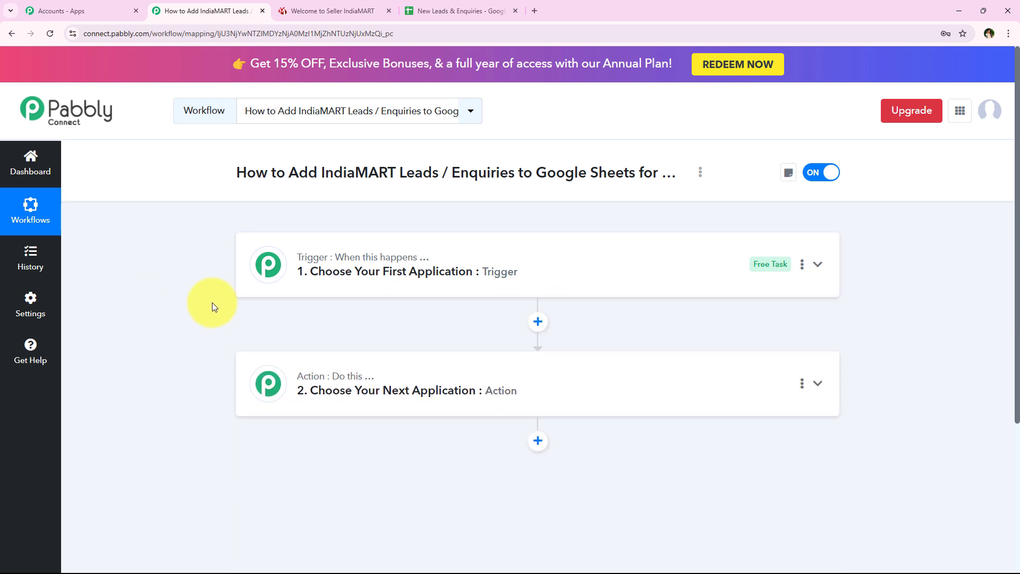
pyautogui.click(367, 261)
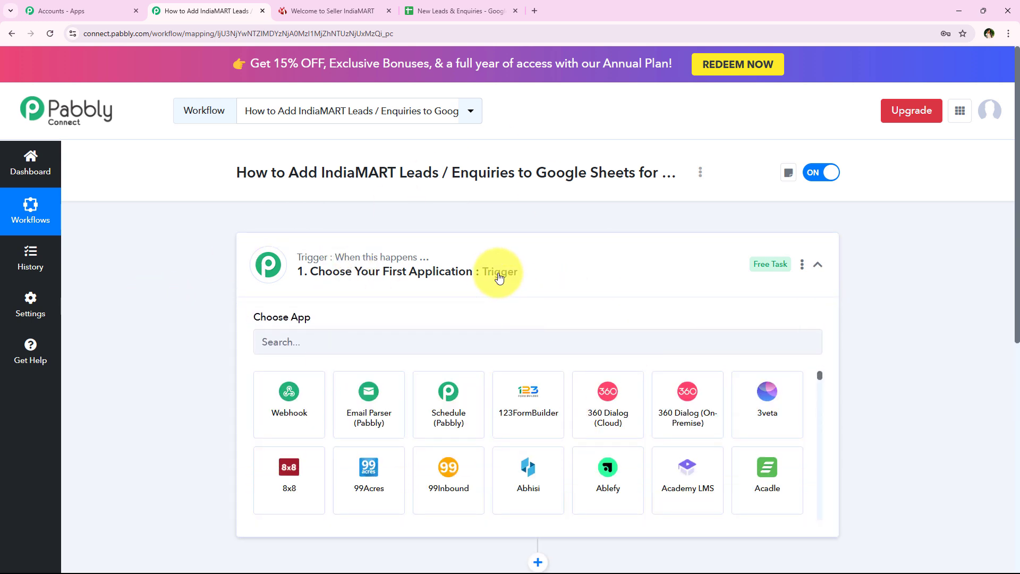
pyautogui.click(490, 273)
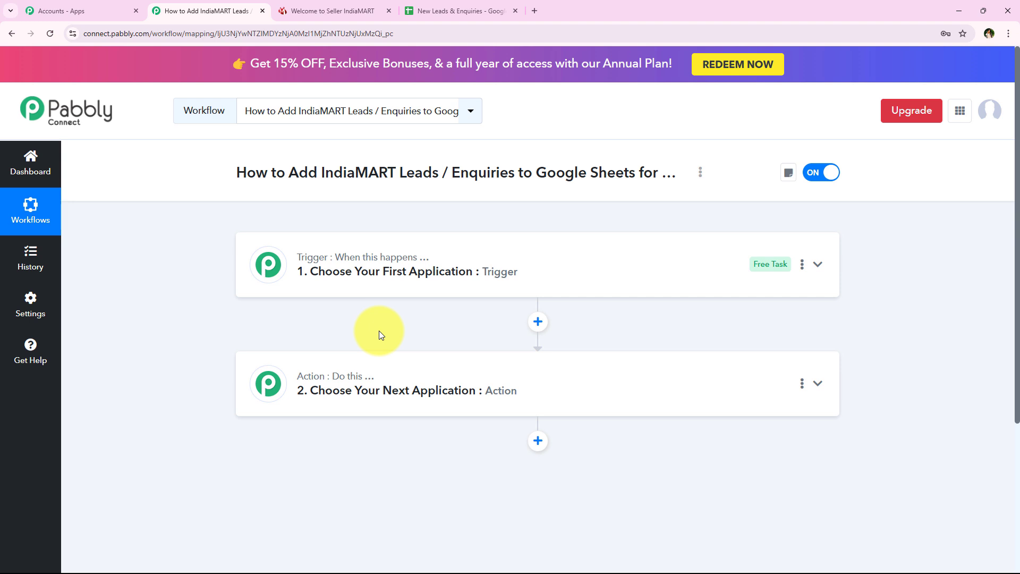
pyautogui.moveTo(338, 270)
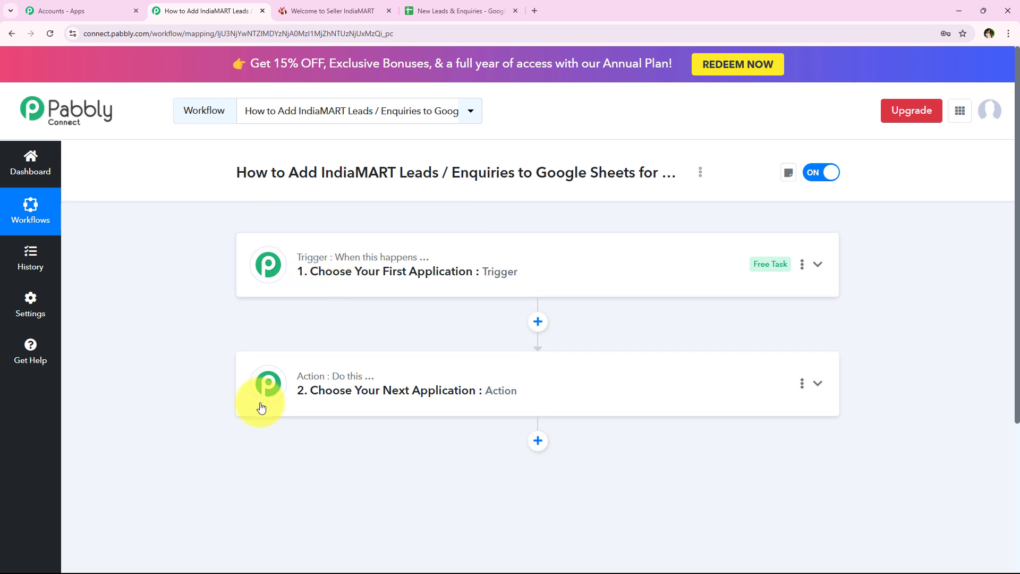
pyautogui.moveTo(353, 380)
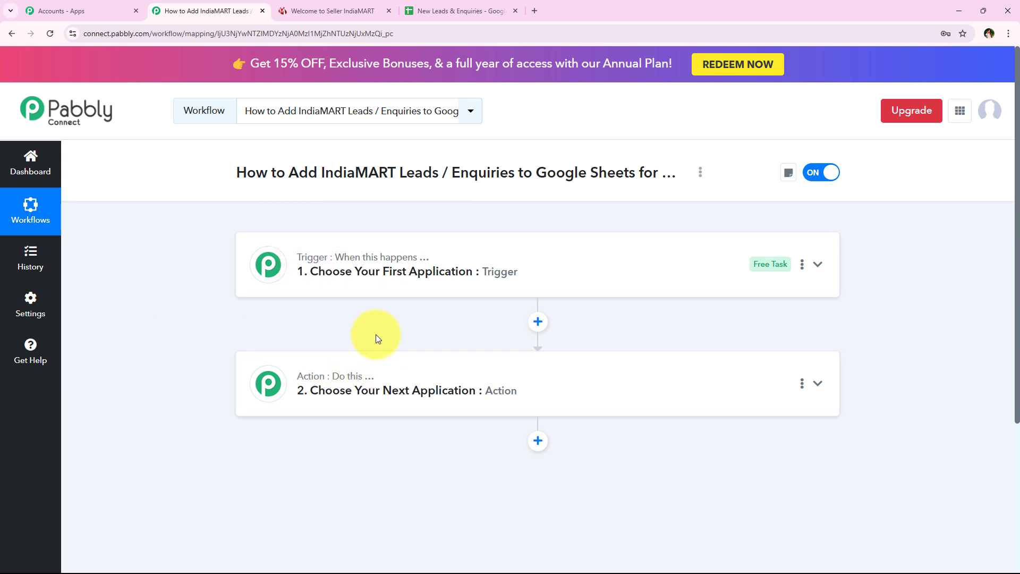
pyautogui.click(426, 288)
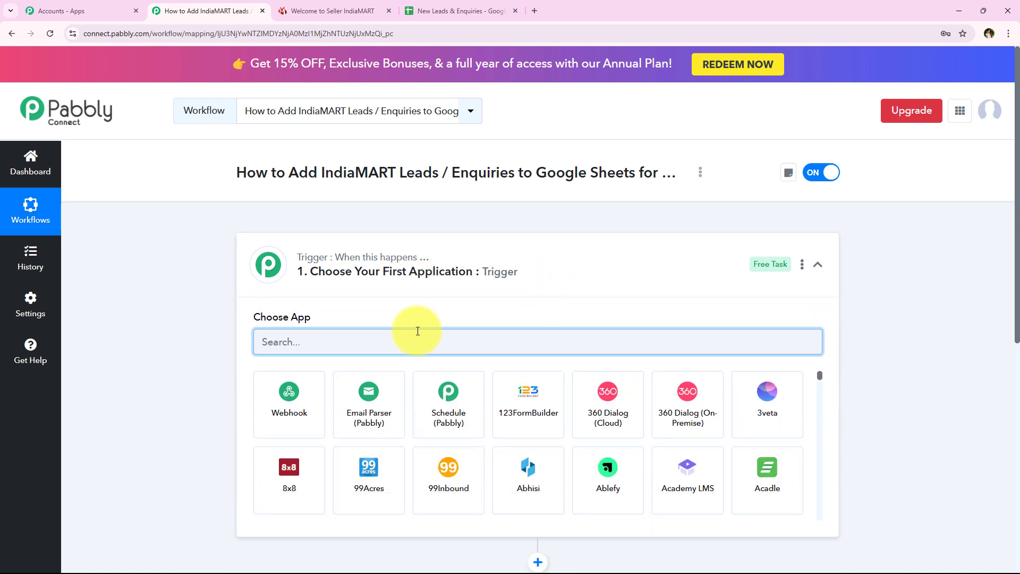
pyautogui.write('IndiaMAR')
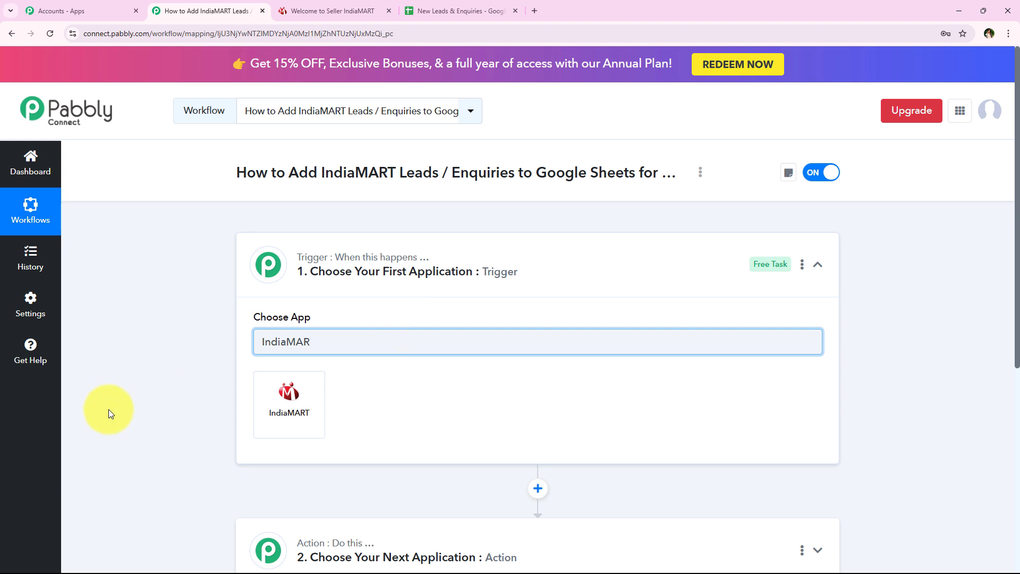
pyautogui.click(283, 401)
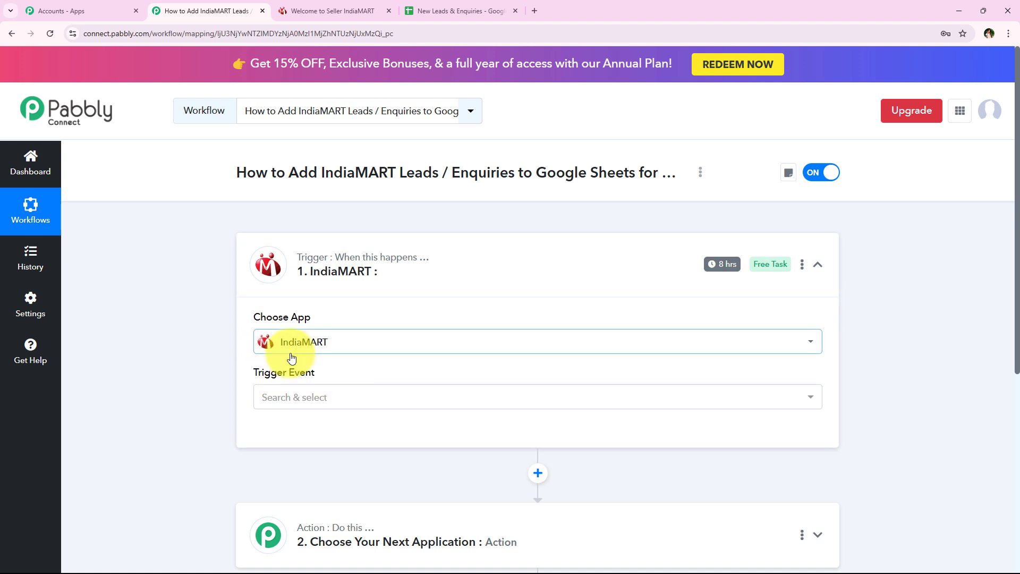
# - Set the Trigger Event to New Leads
pyautogui.moveTo(246, 372); pyautogui.dragTo(318, 373)
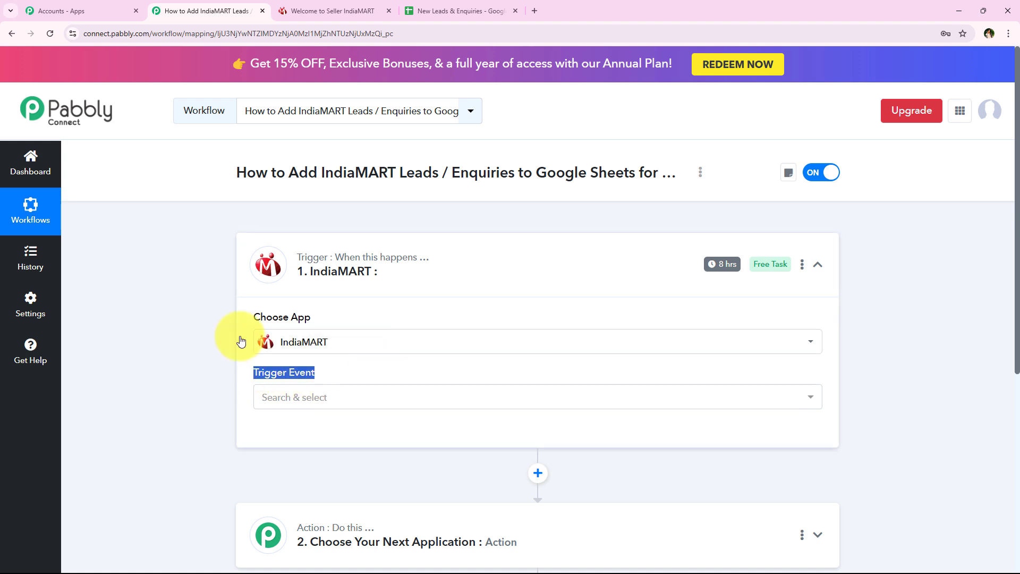
pyautogui.click(292, 373)
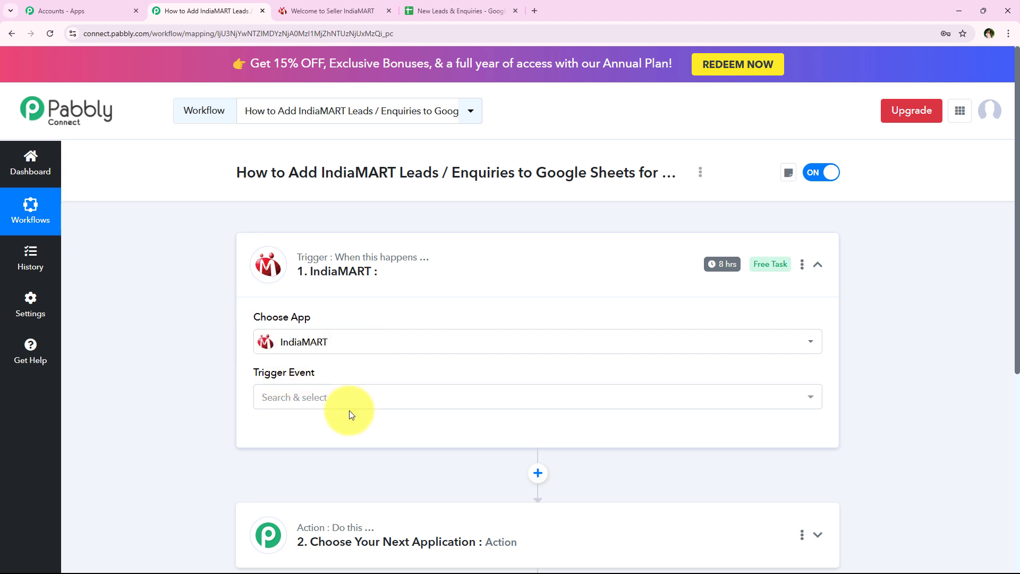
pyautogui.click(359, 398)
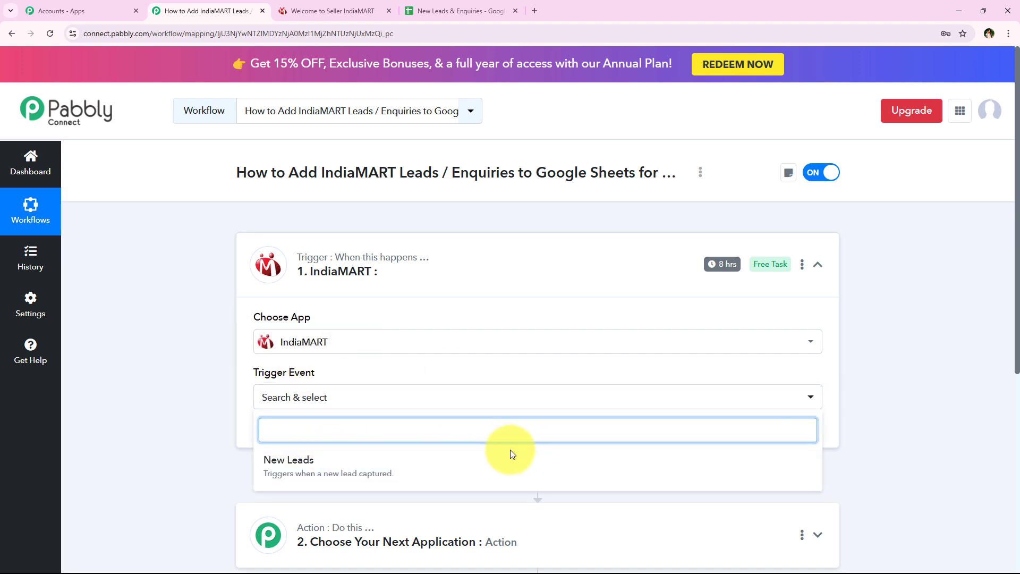
pyautogui.click(543, 452)
pyautogui.click(378, 404)
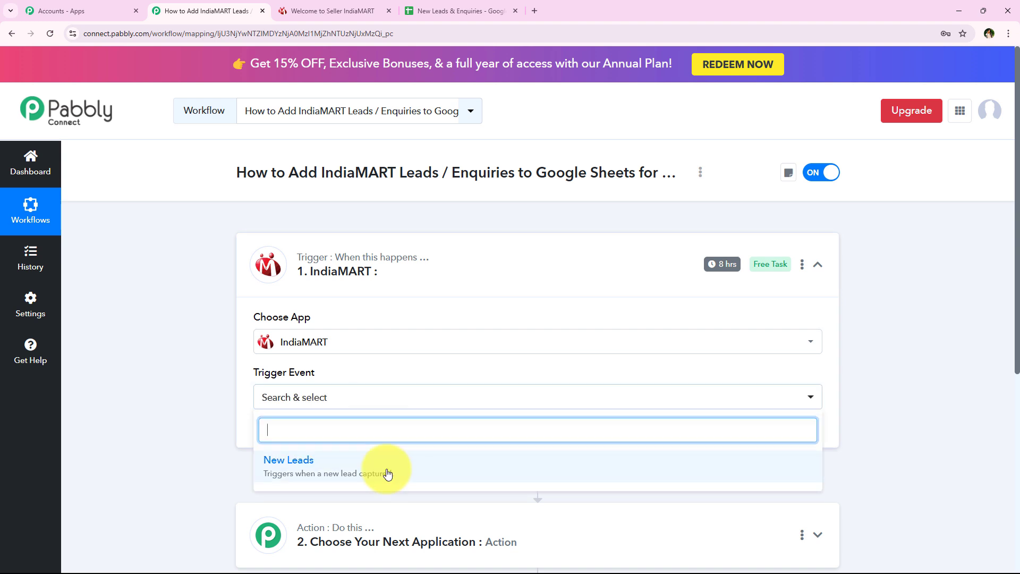
pyautogui.click(390, 465)
# - Copy the webhook URL generated for the IndiaMART New Leads trigger
pyautogui.scroll(-3, 164, 321)
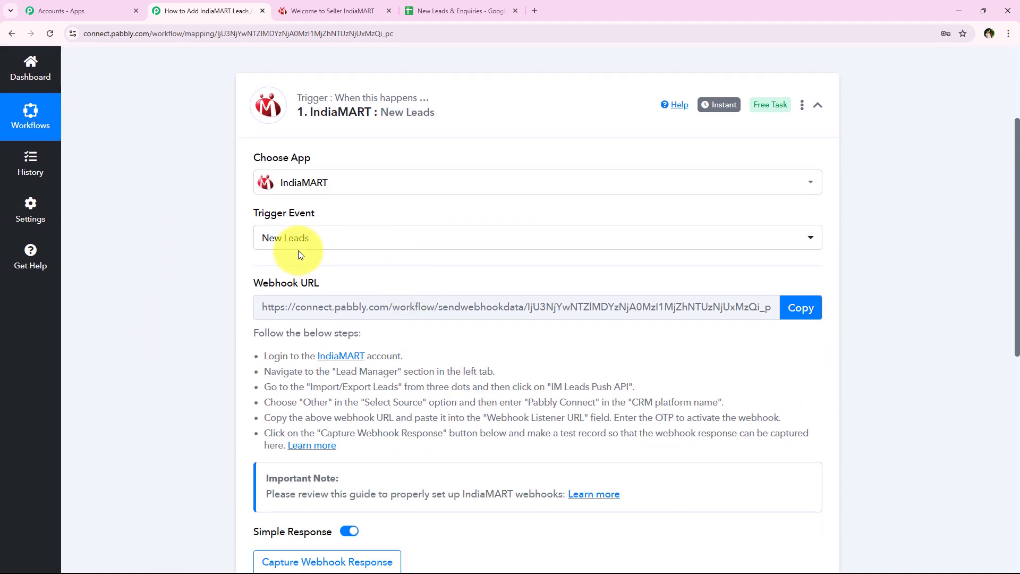
pyautogui.scroll(-1, 259, 273)
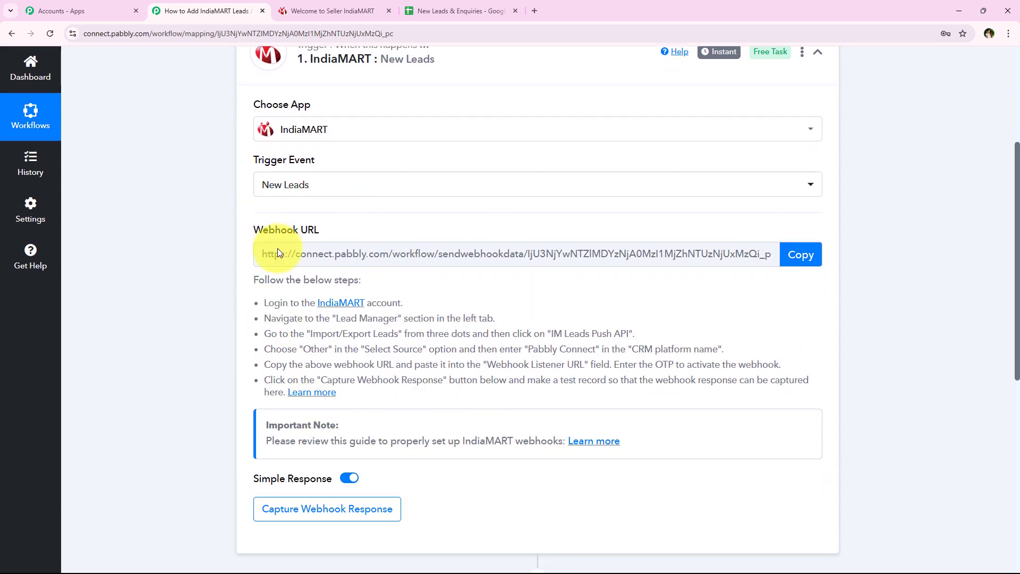
pyautogui.moveTo(272, 249); pyautogui.dragTo(770, 257)
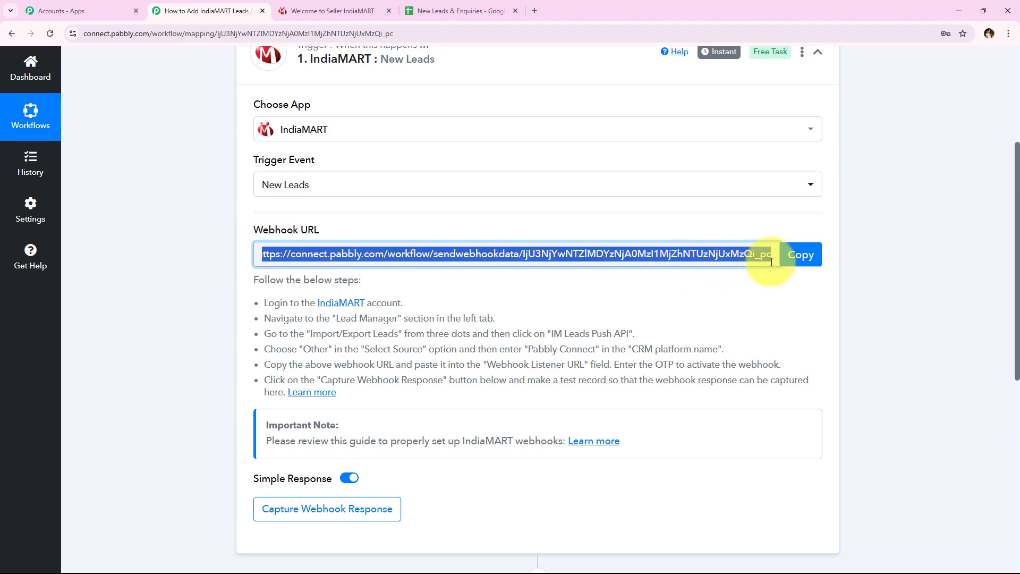
pyautogui.scroll(2, 173, 355)
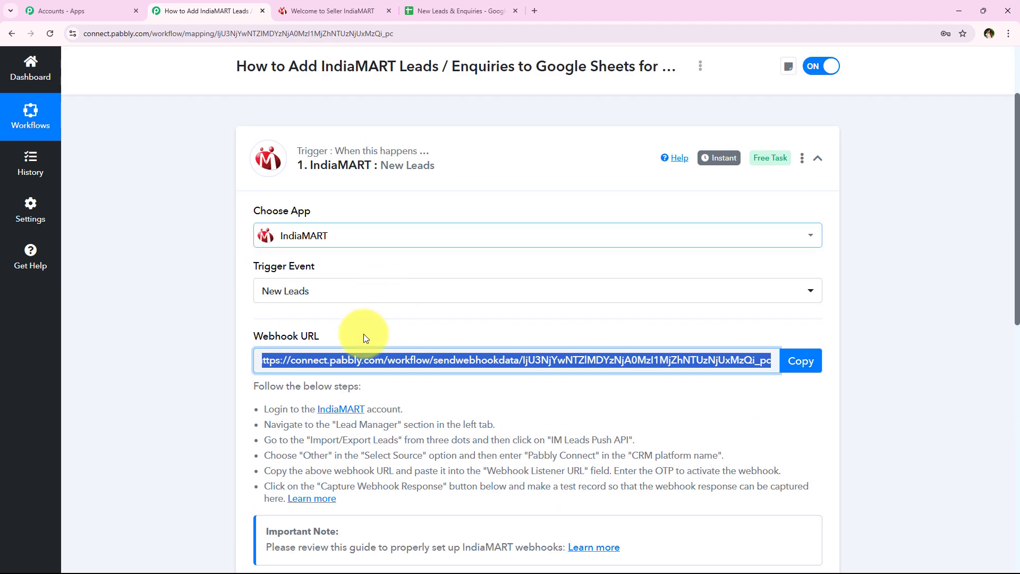
pyautogui.scroll(-1, 237, 317)
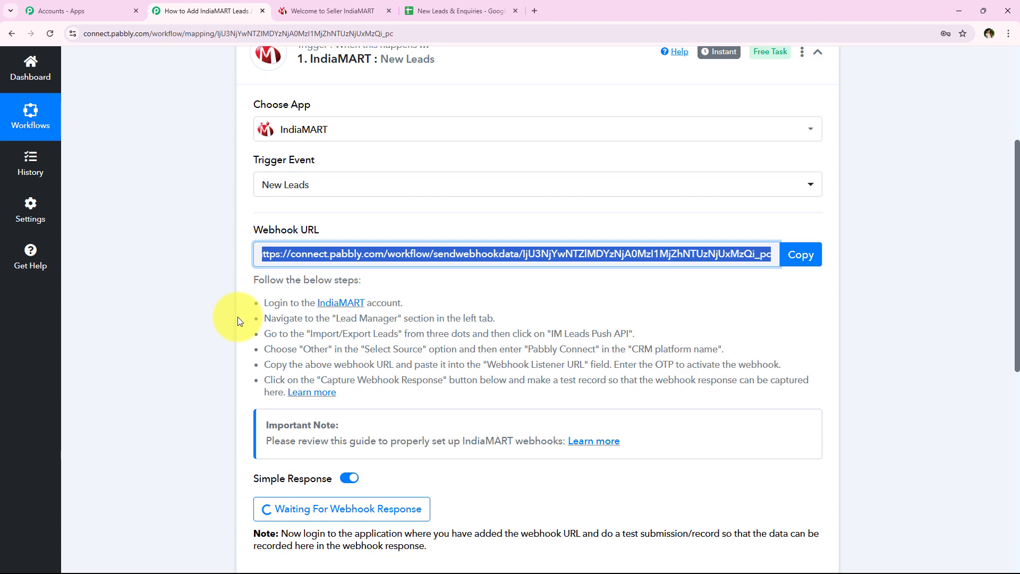
pyautogui.click(812, 261)
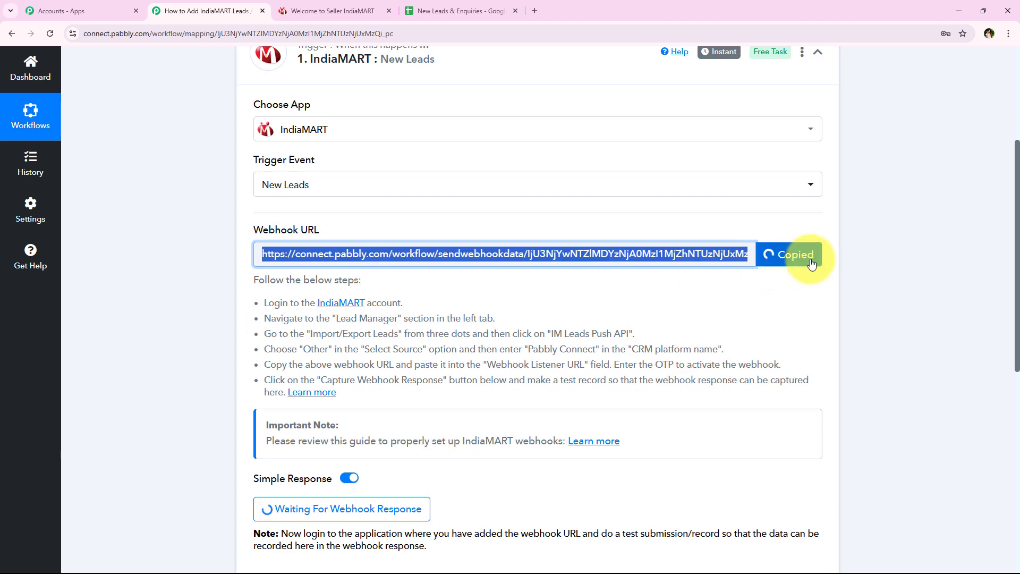
# - Review the IndiaMART setup steps, including the Import/Export Leads option, and bring up the seller dashboard
pyautogui.moveTo(336, 394); pyautogui.dragTo(271, 309)
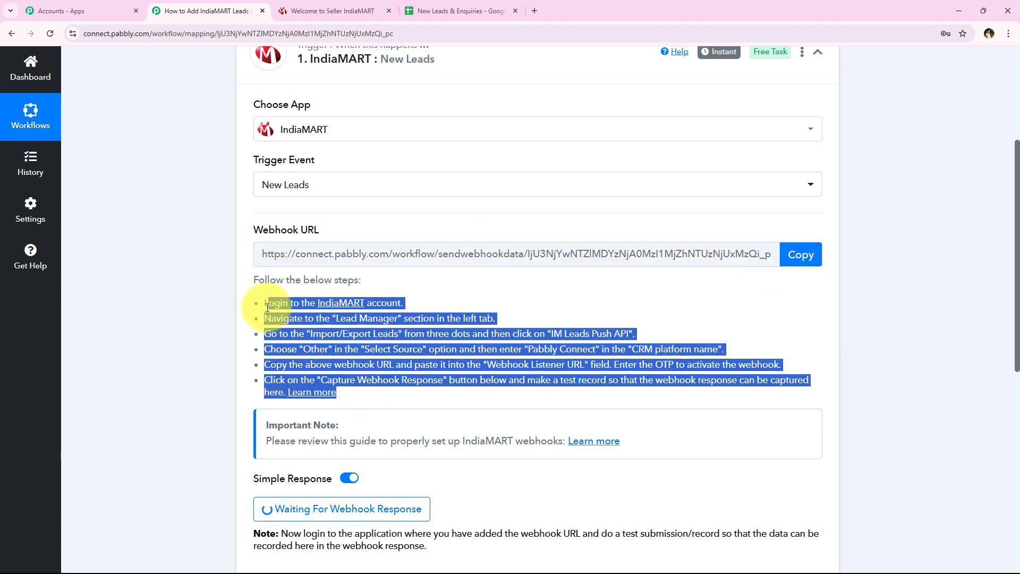
pyautogui.click(179, 317)
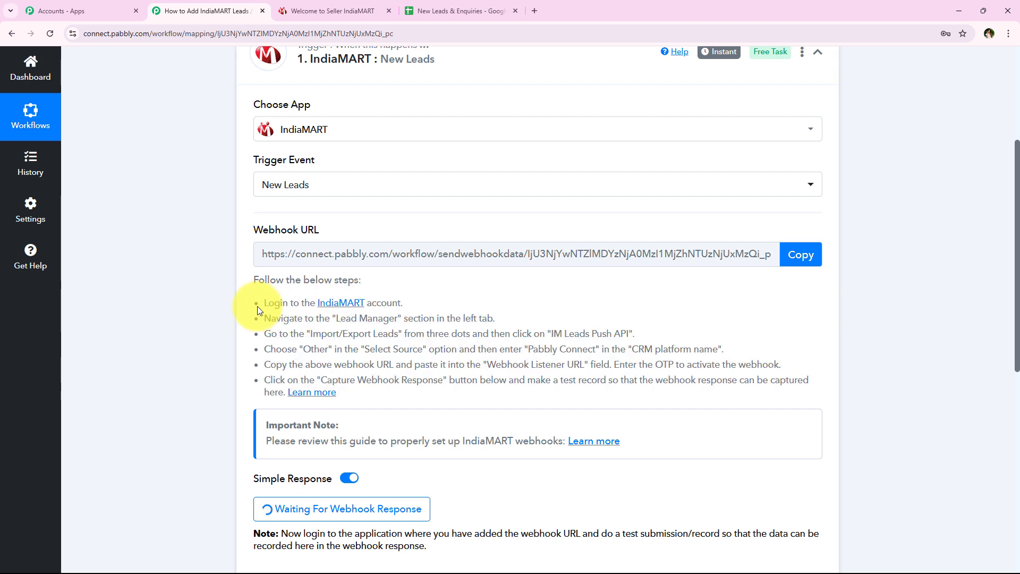
pyautogui.moveTo(260, 304); pyautogui.dragTo(426, 304)
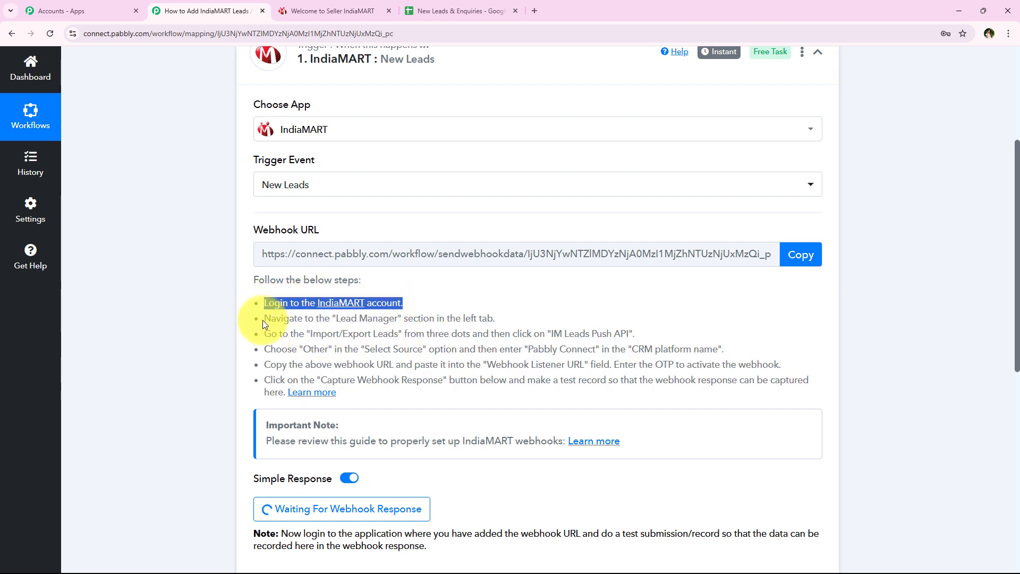
pyautogui.moveTo(263, 320); pyautogui.dragTo(489, 313)
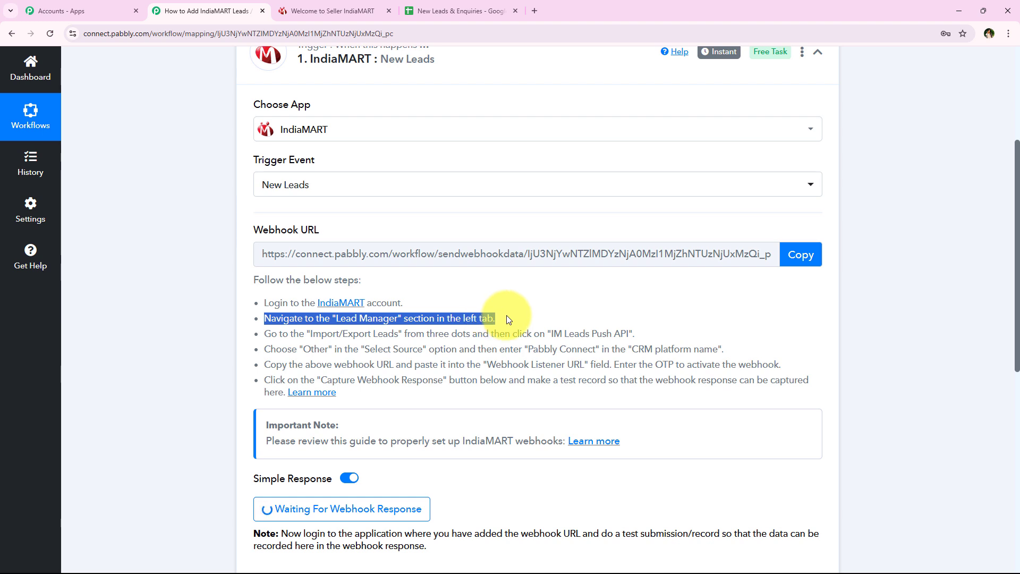
pyautogui.moveTo(263, 334); pyautogui.dragTo(712, 340)
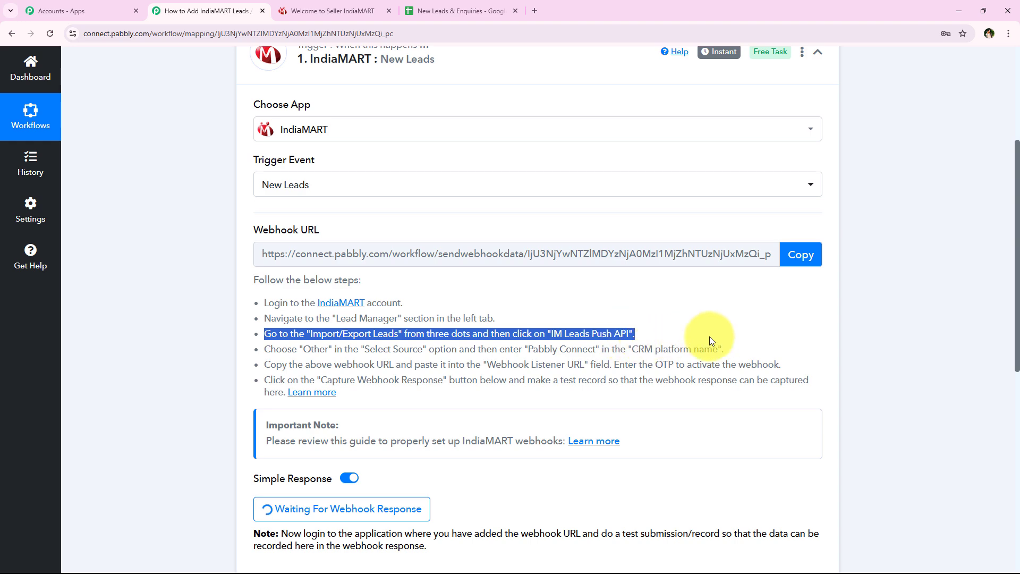
pyautogui.click(231, 344)
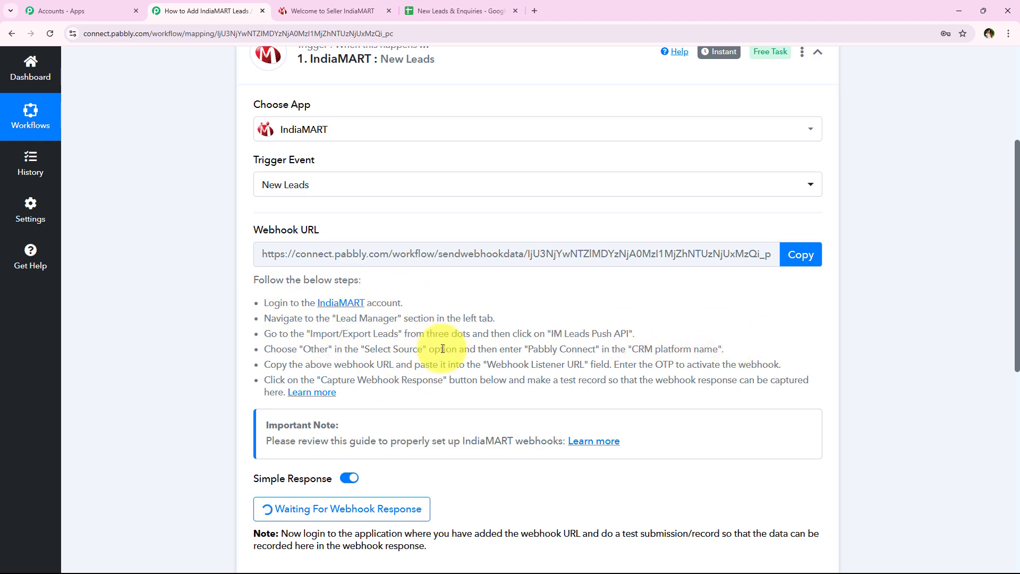
pyautogui.click(332, 11)
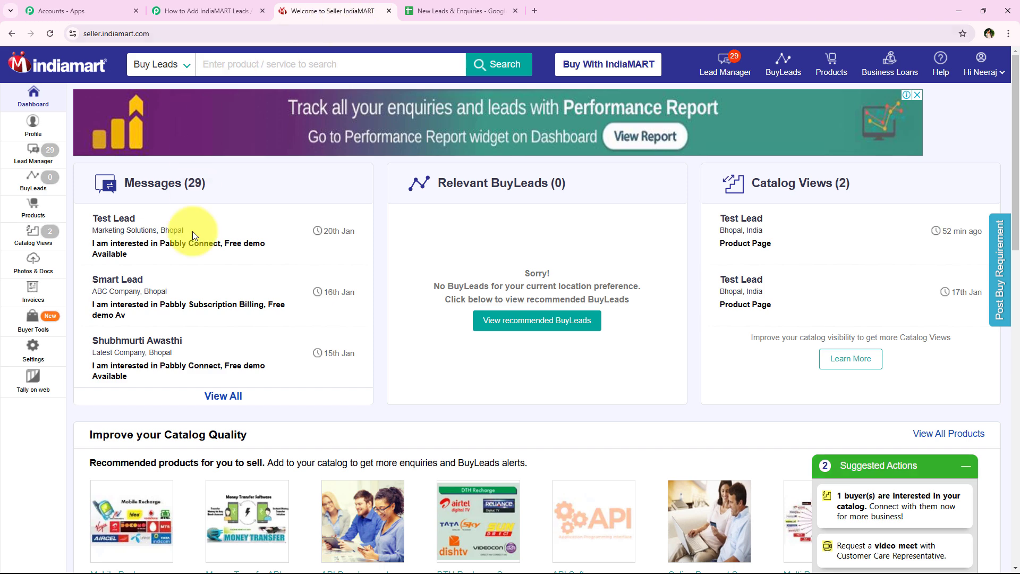
# - Open Push API Integration via Lead Manager > Import / Export Leads and note its Select Source and CRM Platform Name fields
pyautogui.click(27, 155)
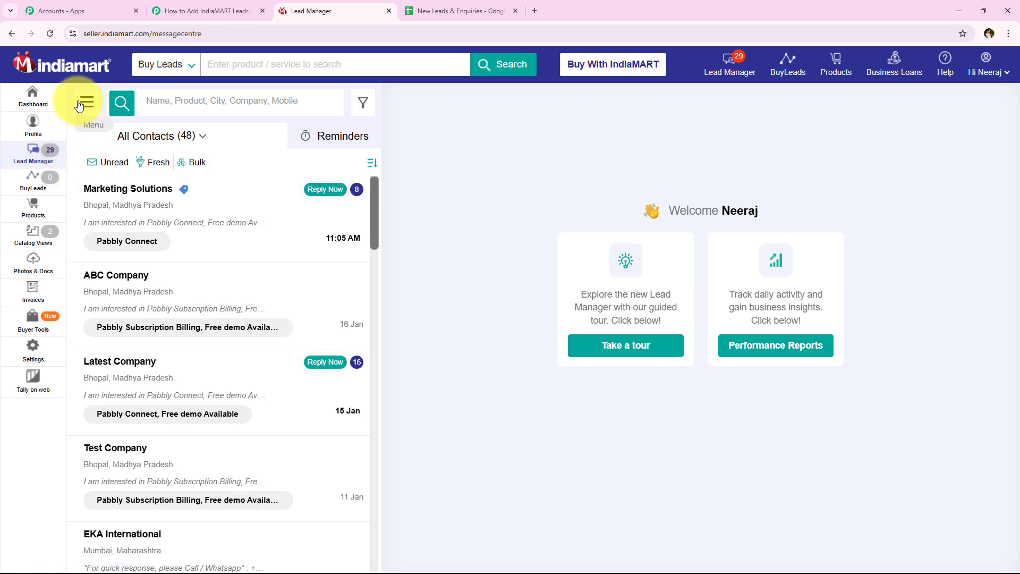
pyautogui.click(80, 105)
pyautogui.moveTo(138, 191)
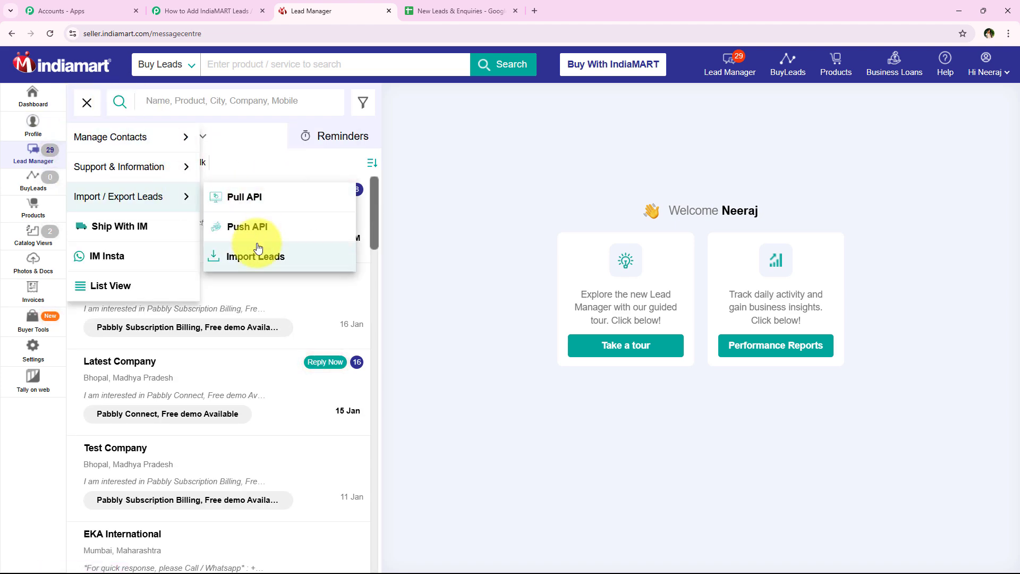
pyautogui.click(324, 224)
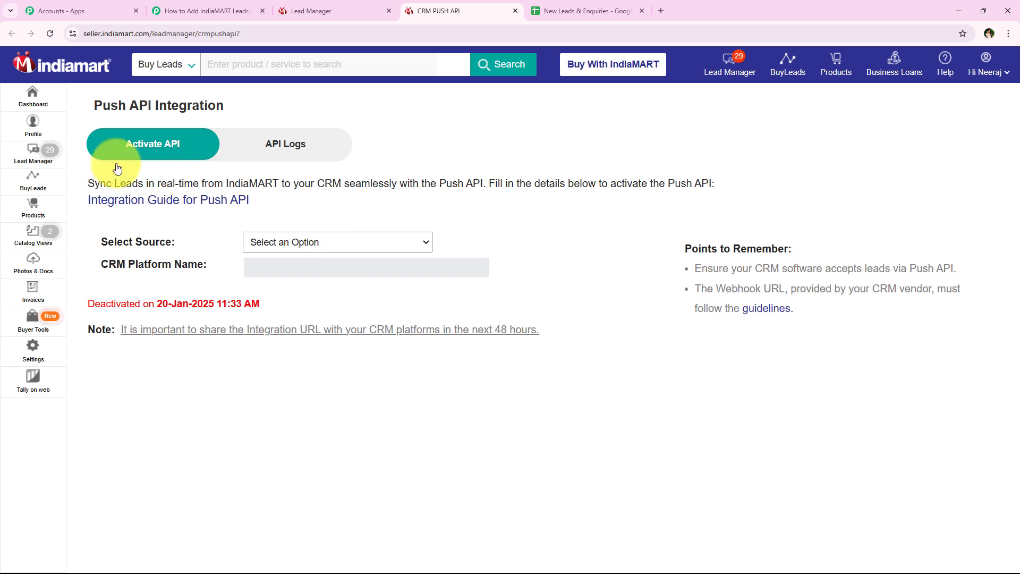
pyautogui.moveTo(100, 242); pyautogui.dragTo(201, 244)
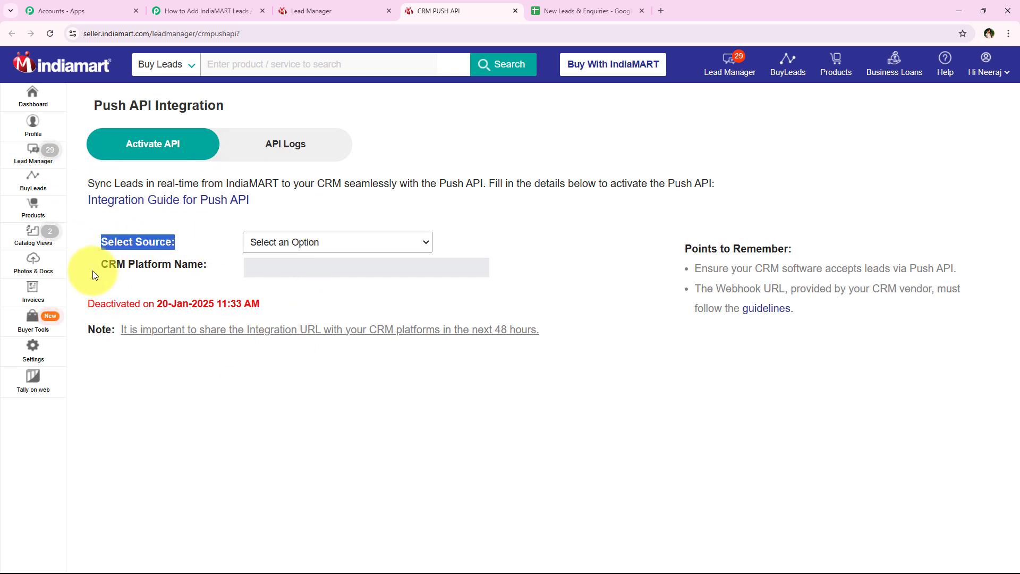
pyautogui.moveTo(99, 265); pyautogui.dragTo(202, 266)
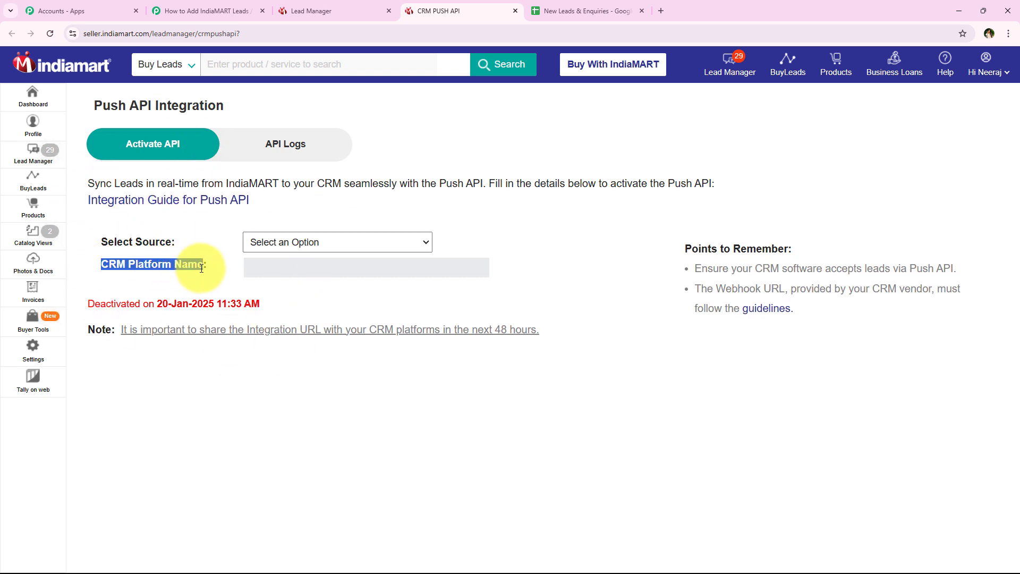
pyautogui.click(227, 384)
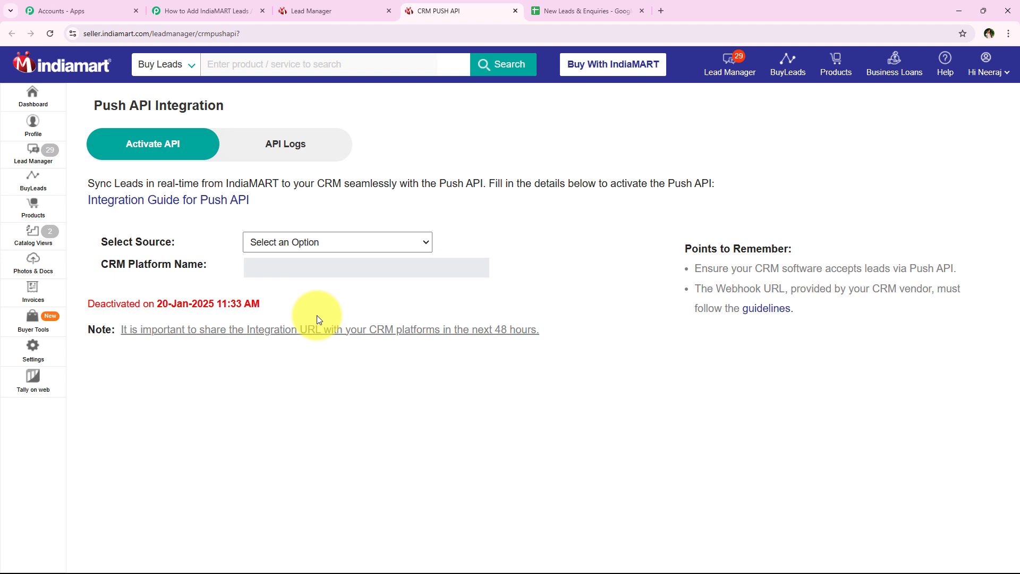
# - Check the Pabbly instructions to choose source Other and platform name Pabbly Connect
pyautogui.click(197, 7)
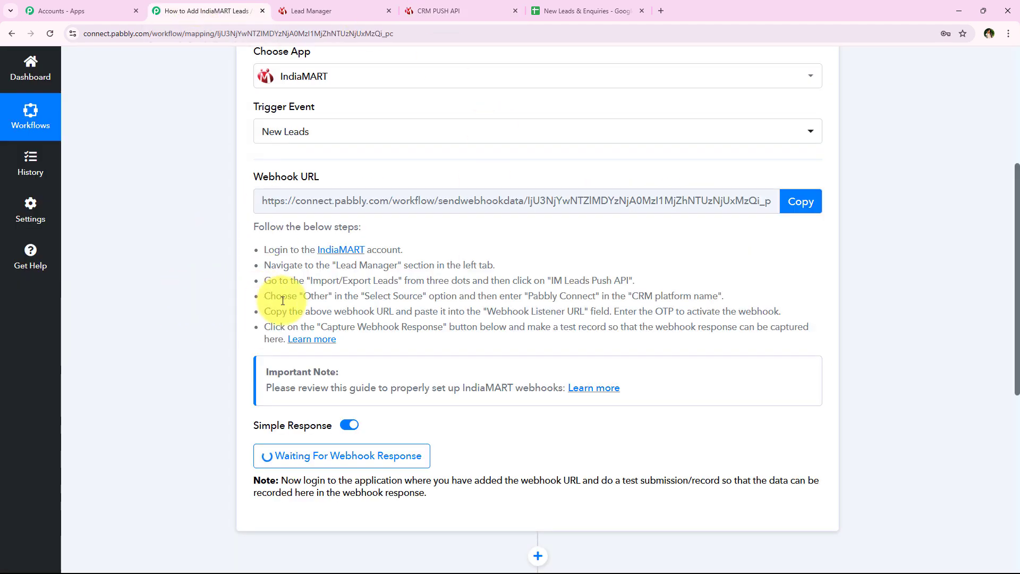
pyautogui.moveTo(265, 296); pyautogui.dragTo(461, 305)
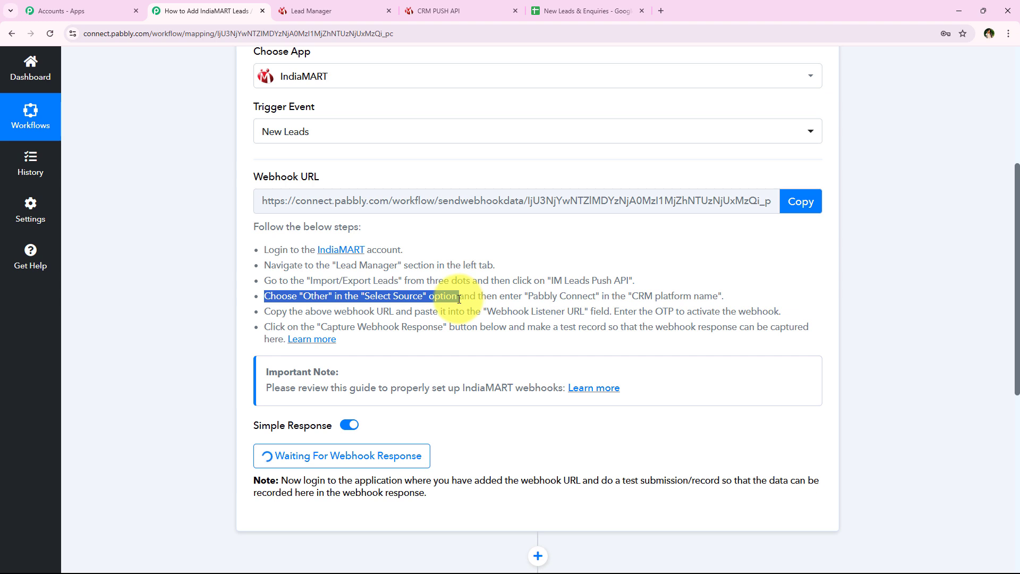
pyautogui.moveTo(528, 296); pyautogui.dragTo(730, 298)
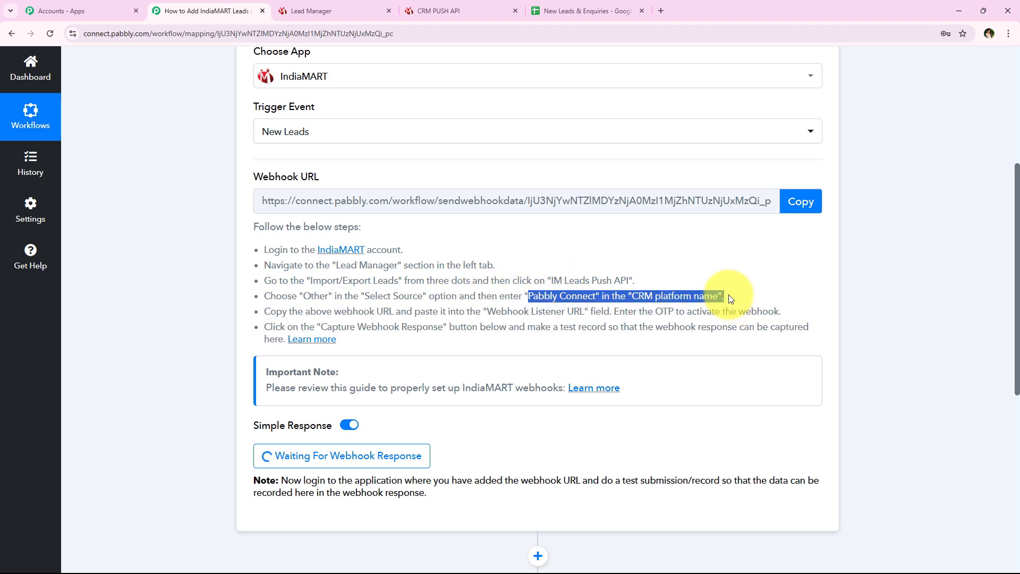
pyautogui.click(130, 336)
# - Set the lead source to Other and the CRM platform name to Pabbly Connect
pyautogui.click(439, 11)
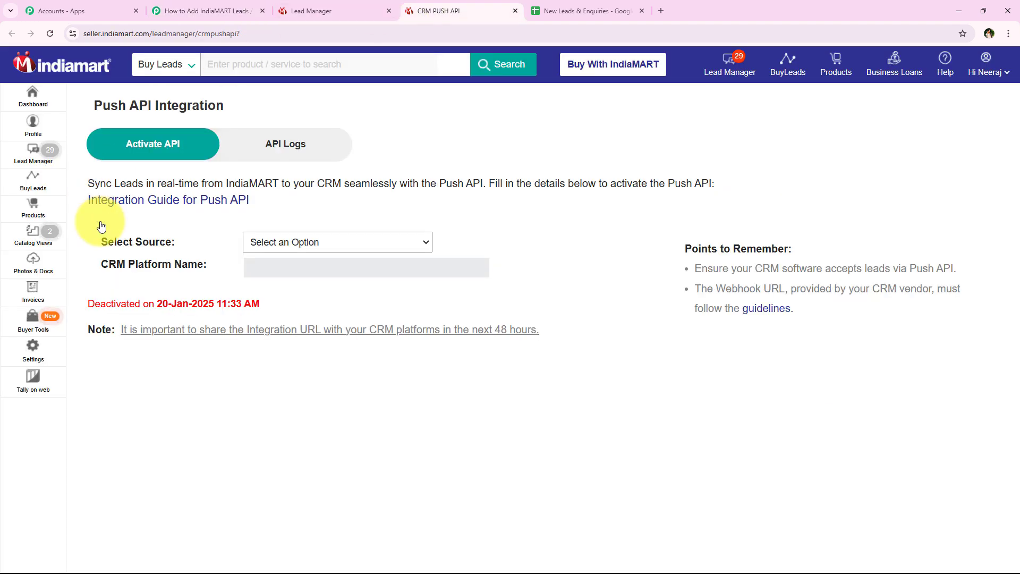
pyautogui.click(283, 248)
pyautogui.click(323, 336)
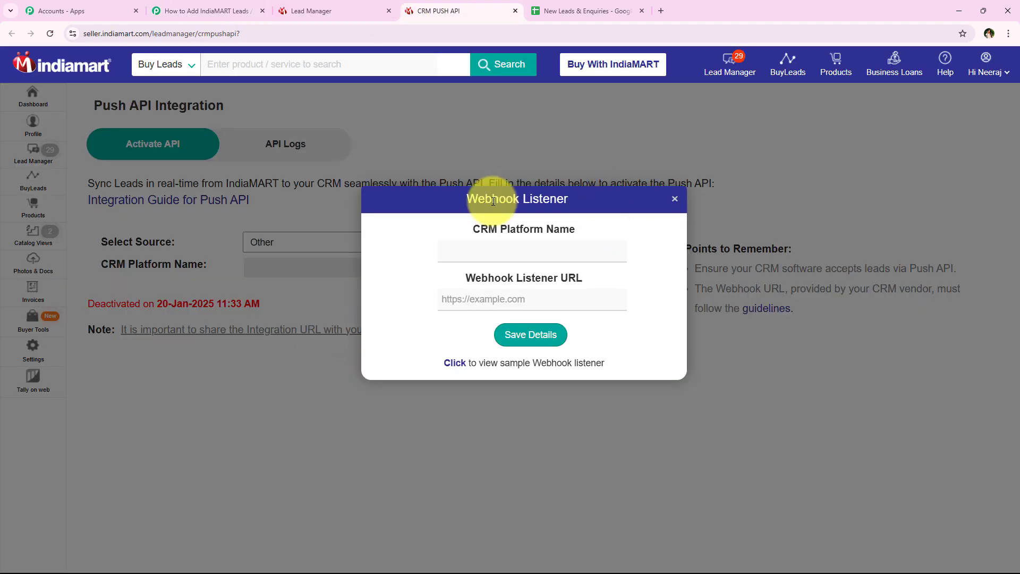
pyautogui.moveTo(467, 228); pyautogui.dragTo(586, 232)
pyautogui.click(579, 251)
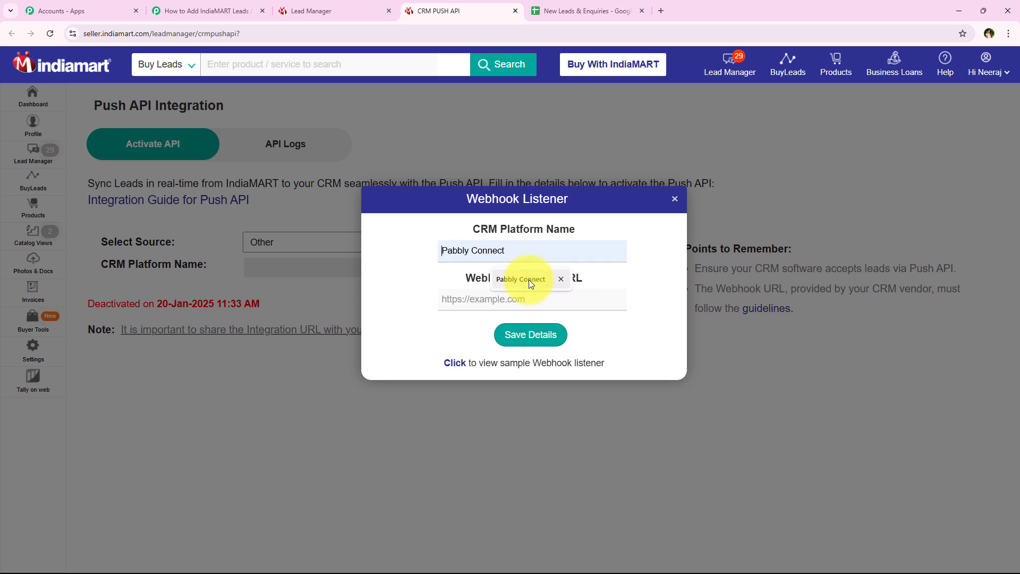
pyautogui.click(528, 279)
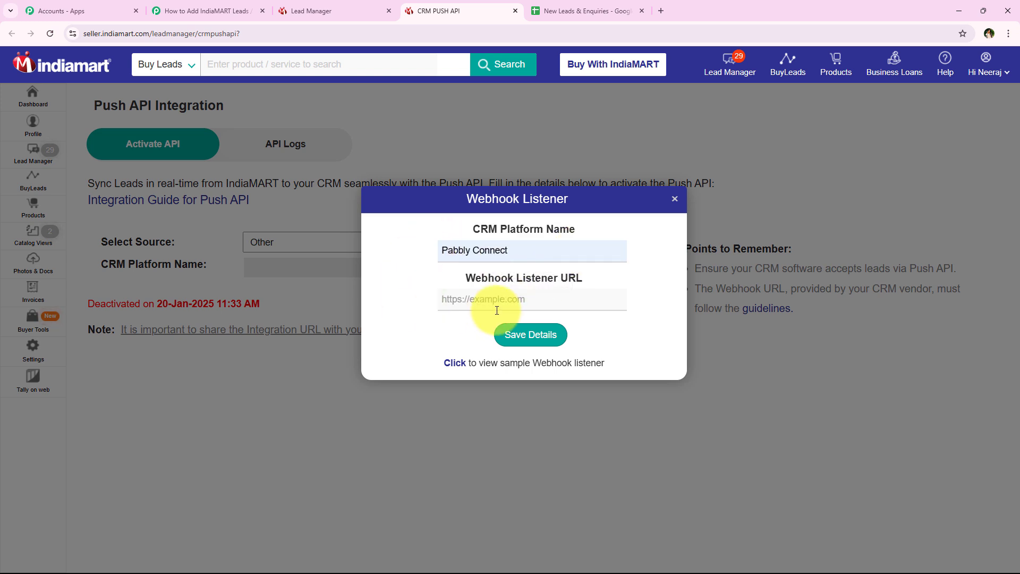
# - Paste the Pabbly webhook URL into the Webhook Listener URL field
pyautogui.moveTo(445, 278); pyautogui.dragTo(588, 278)
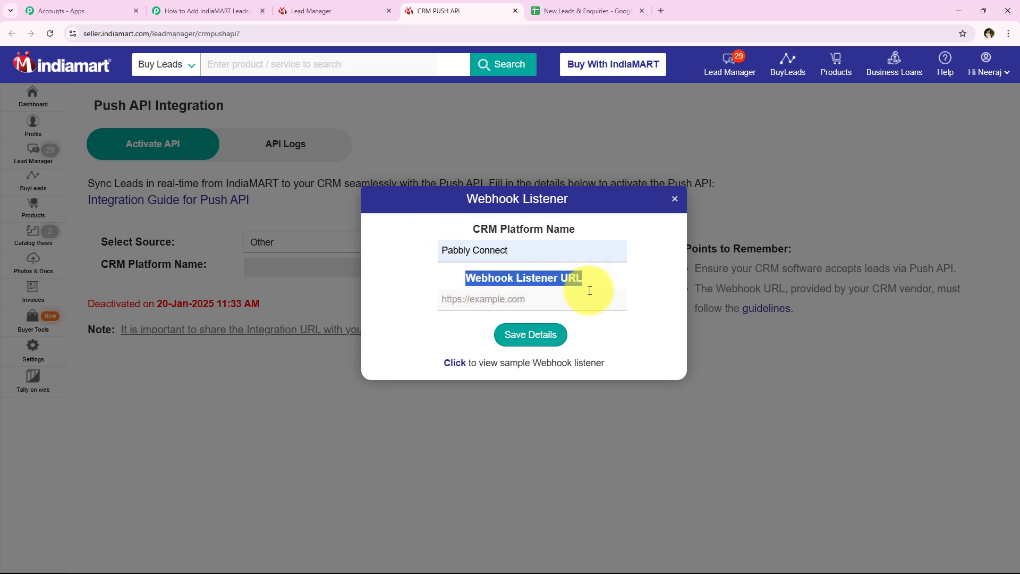
pyautogui.click(507, 301)
pyautogui.rightClick(507, 304)
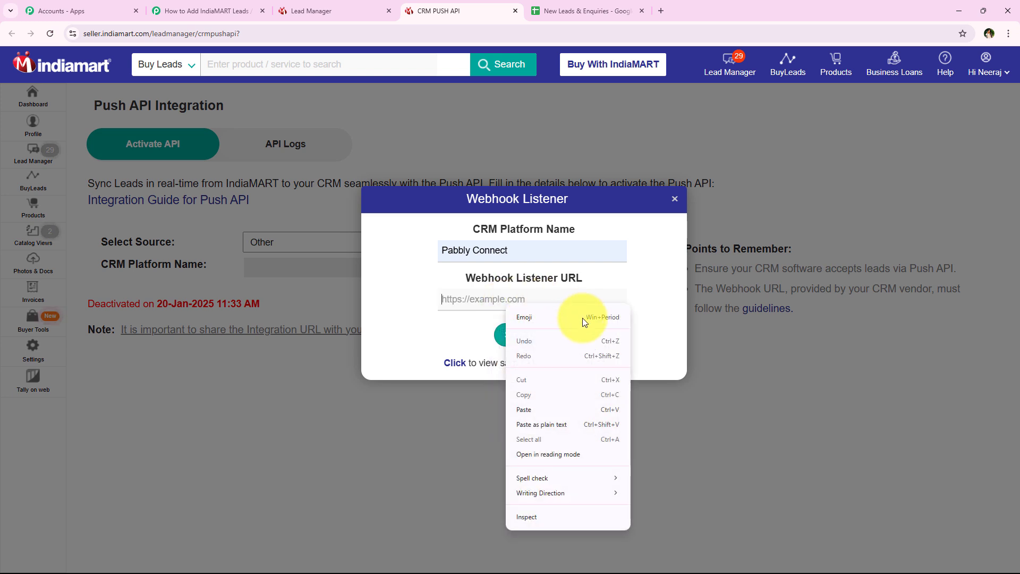
pyautogui.click(550, 412)
pyautogui.click(431, 321)
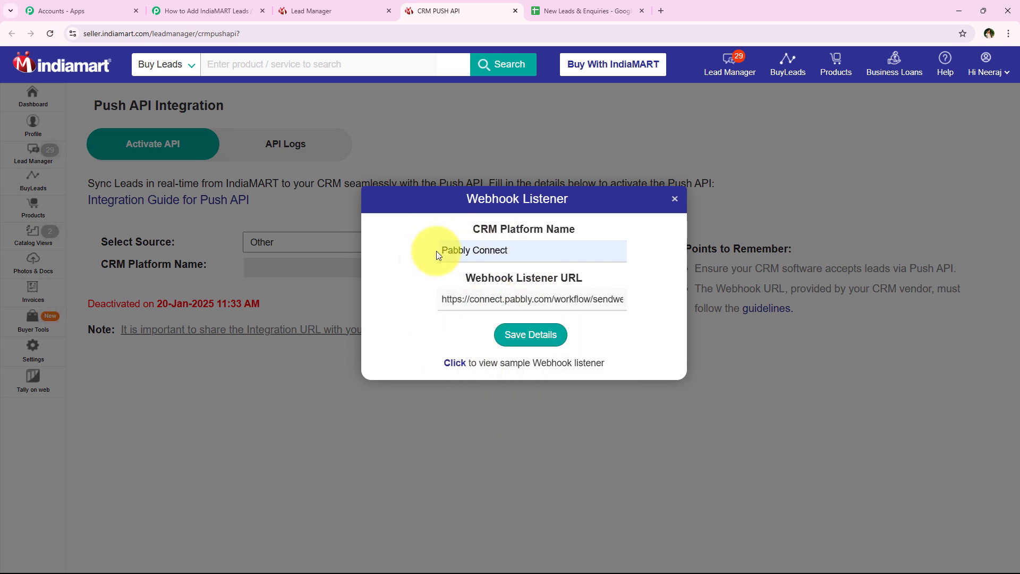
# - Save the webhook details and choose the 'permanently save leads' activation reason
pyautogui.click(533, 339)
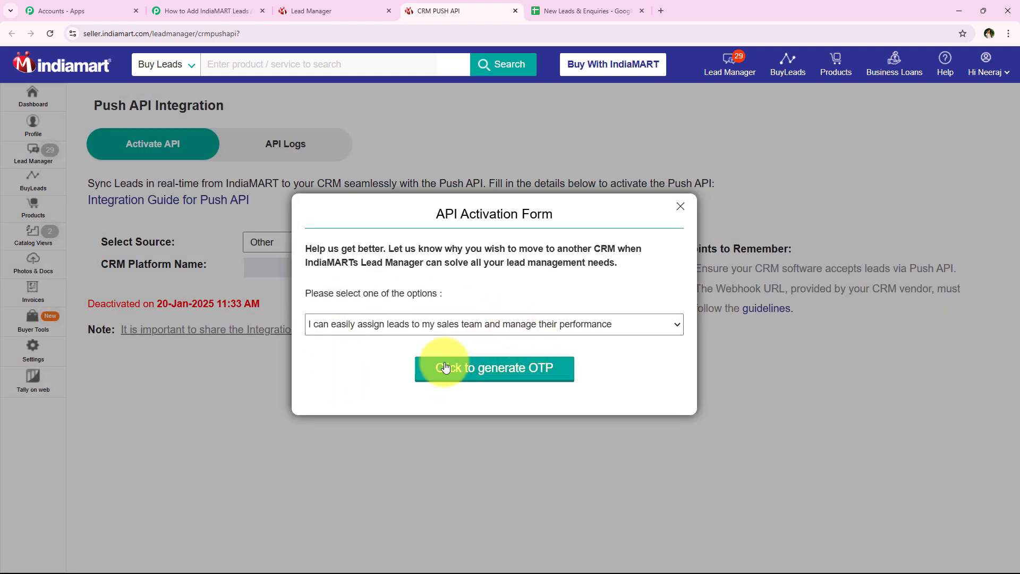
pyautogui.click(395, 330)
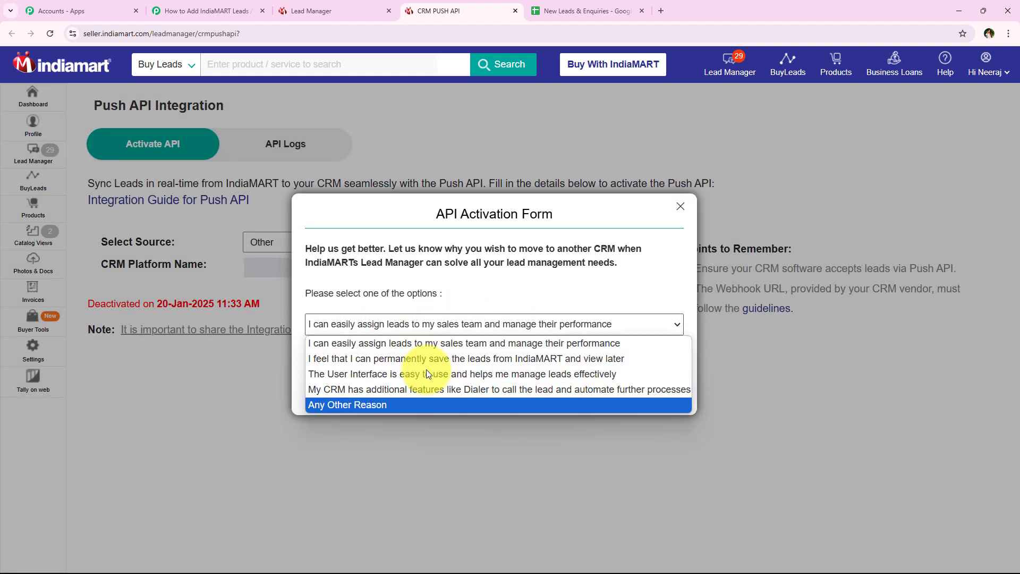
pyautogui.click(489, 329)
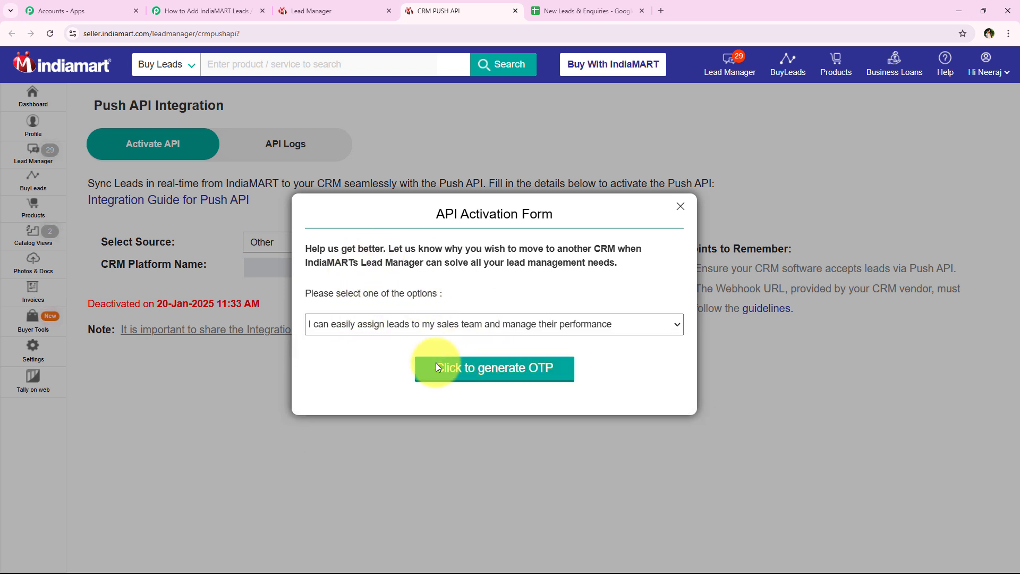
pyautogui.click(456, 325)
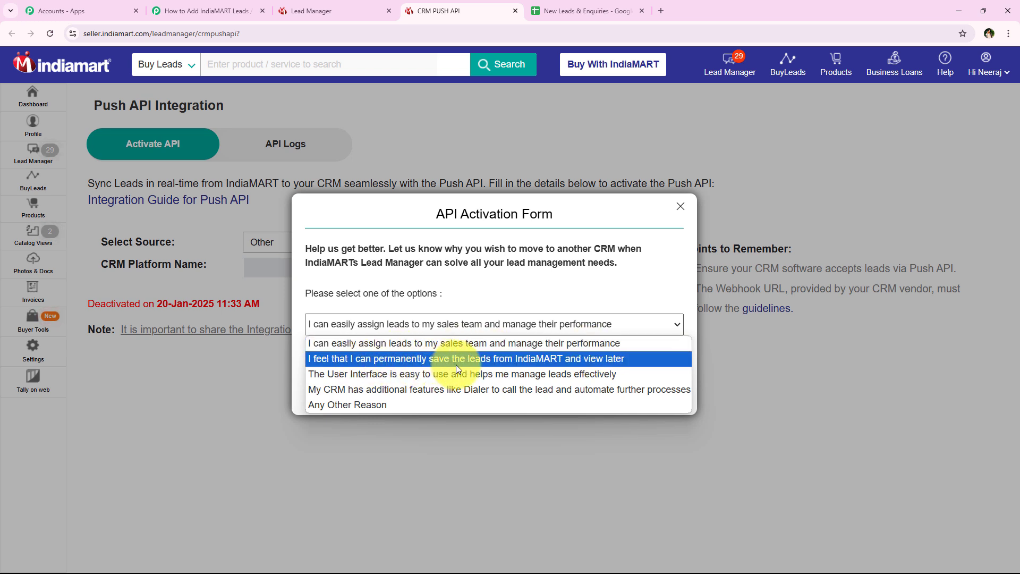
pyautogui.click(574, 359)
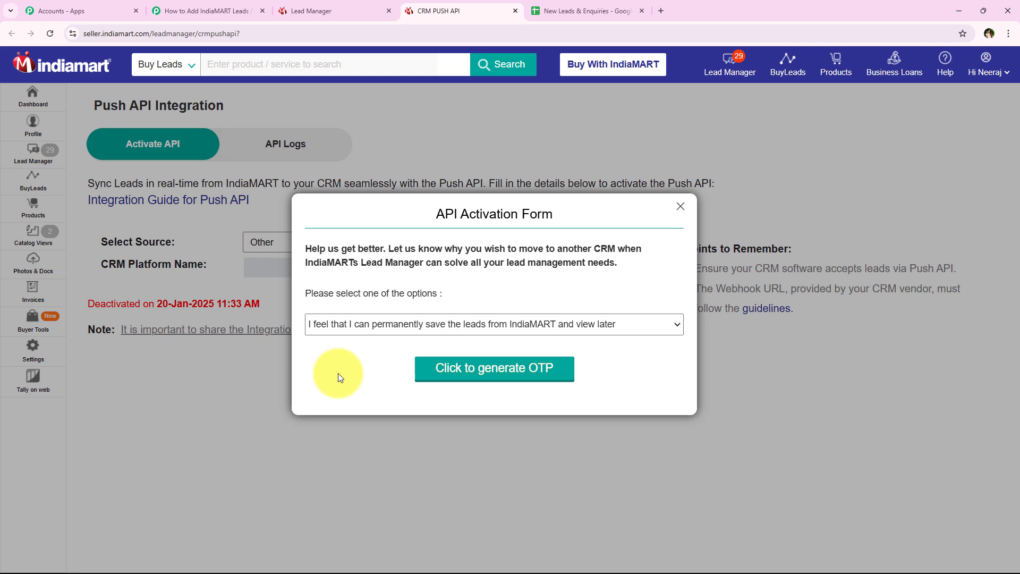
# - Generate and enter the OTP to activate the Push API integration
pyautogui.click(473, 374)
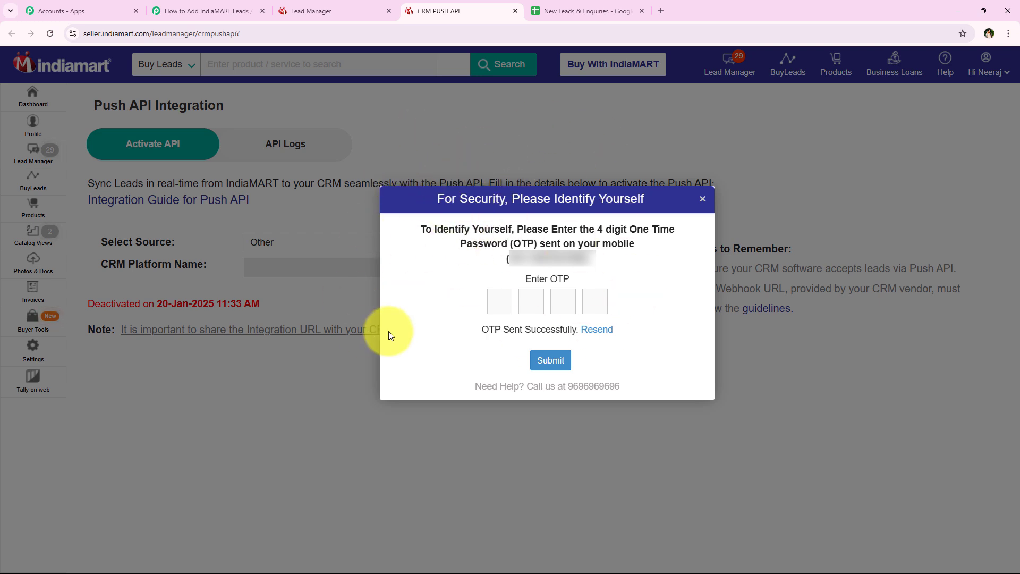
pyautogui.click(499, 301)
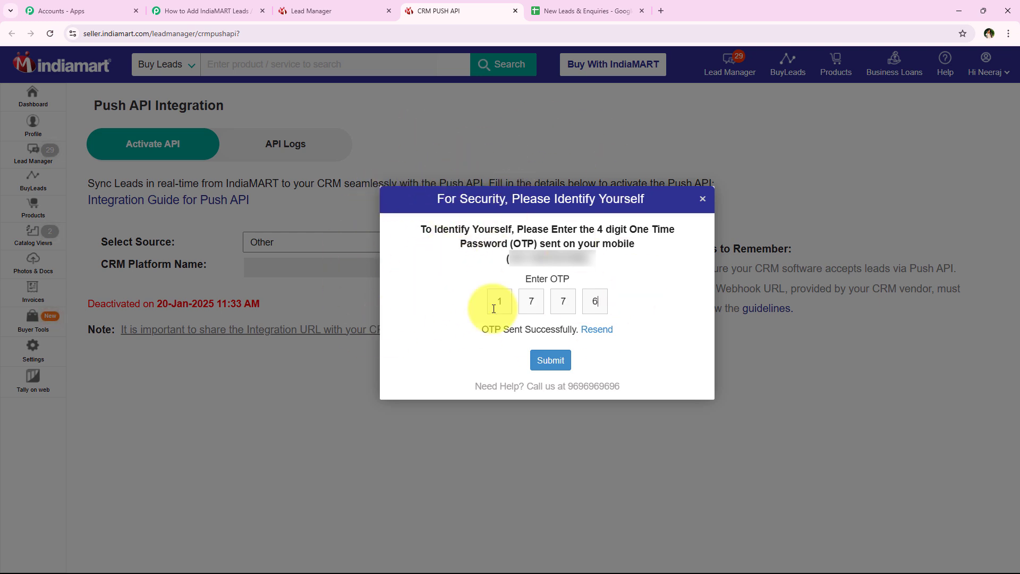
pyautogui.click(561, 366)
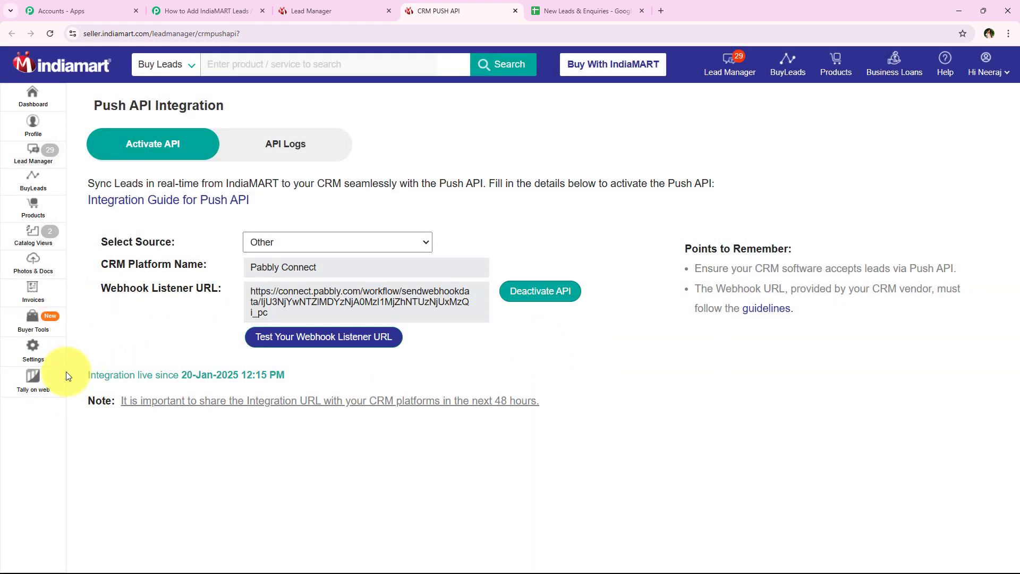
pyautogui.moveTo(69, 373); pyautogui.dragTo(158, 380)
# - Go back to the Pabbly workflow and find the IndiaMART trigger's Waiting For Webhook Response note
pyautogui.click(123, 421)
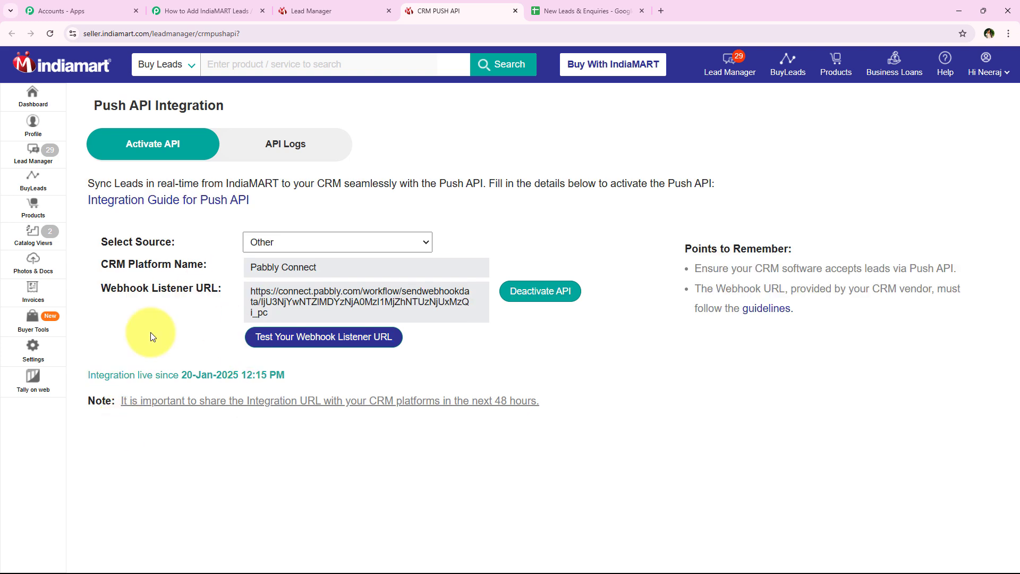
pyautogui.click(205, 11)
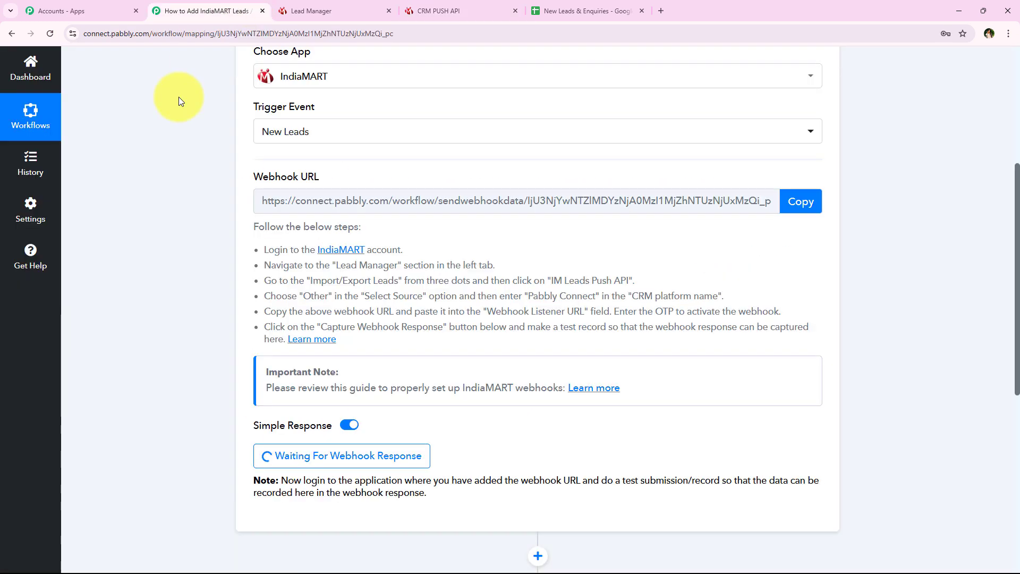
pyautogui.scroll(5, 169, 292)
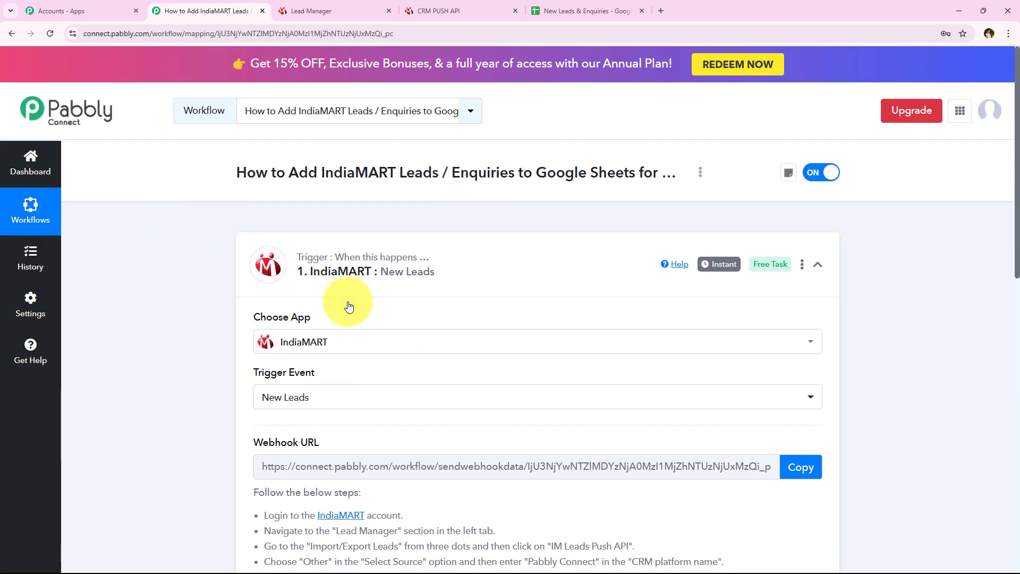
pyautogui.scroll(-7, 212, 282)
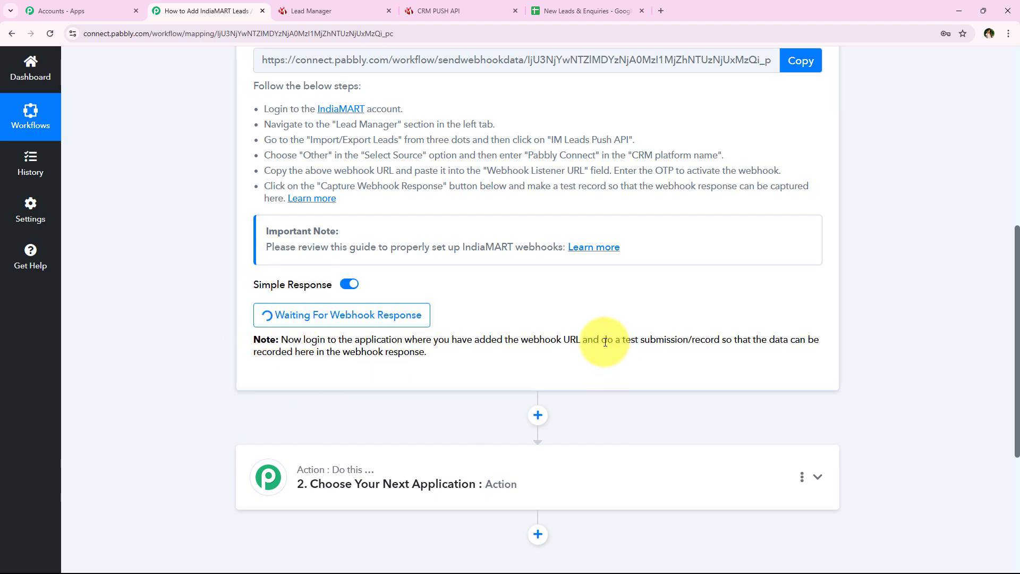
pyautogui.moveTo(601, 341); pyautogui.dragTo(719, 343)
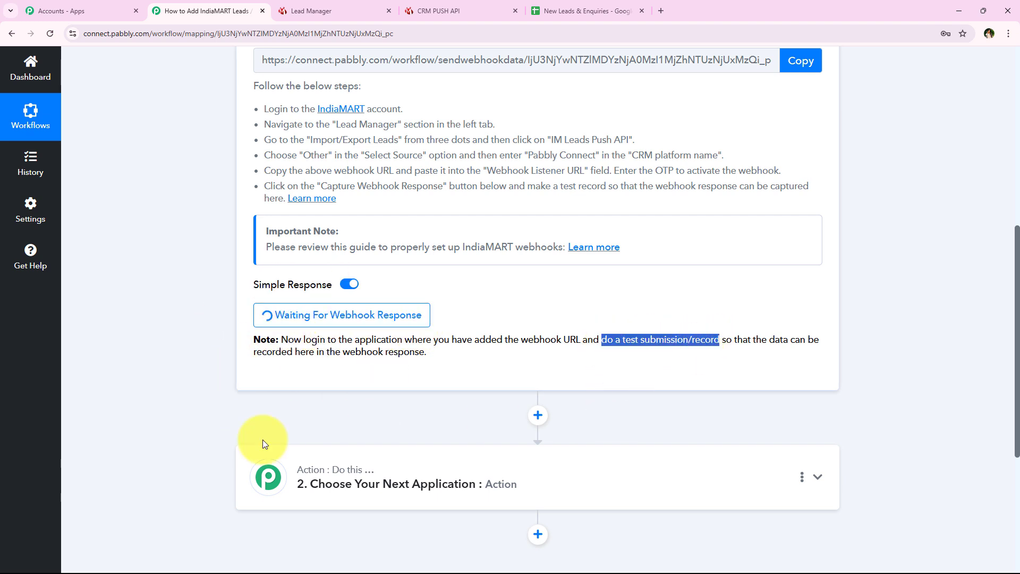
pyautogui.click(159, 363)
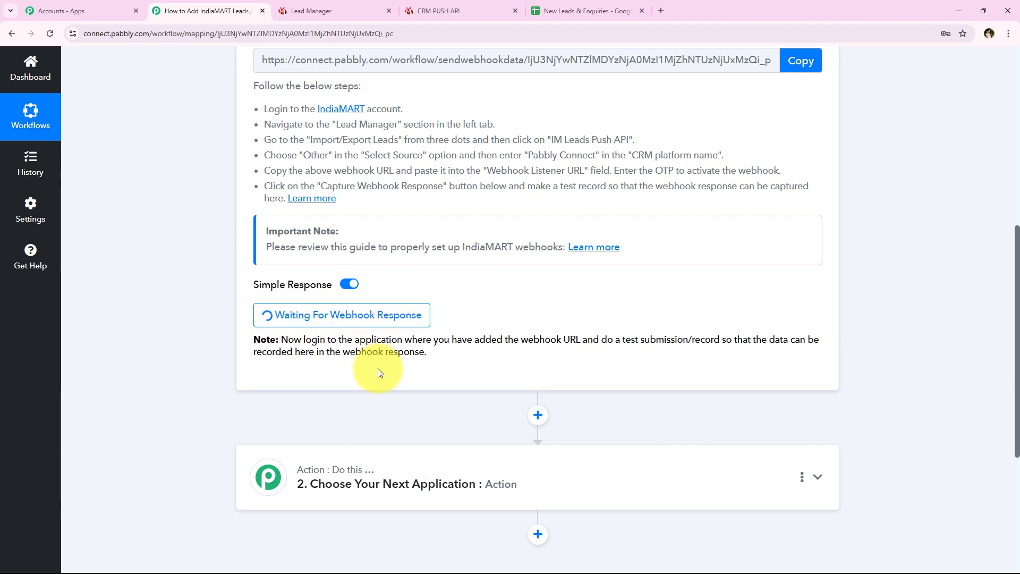
# - From IndiaMART's CRM Push API page, send a test lead to the Pabbly listener URL and confirm 200 OK
pyautogui.click(473, 4)
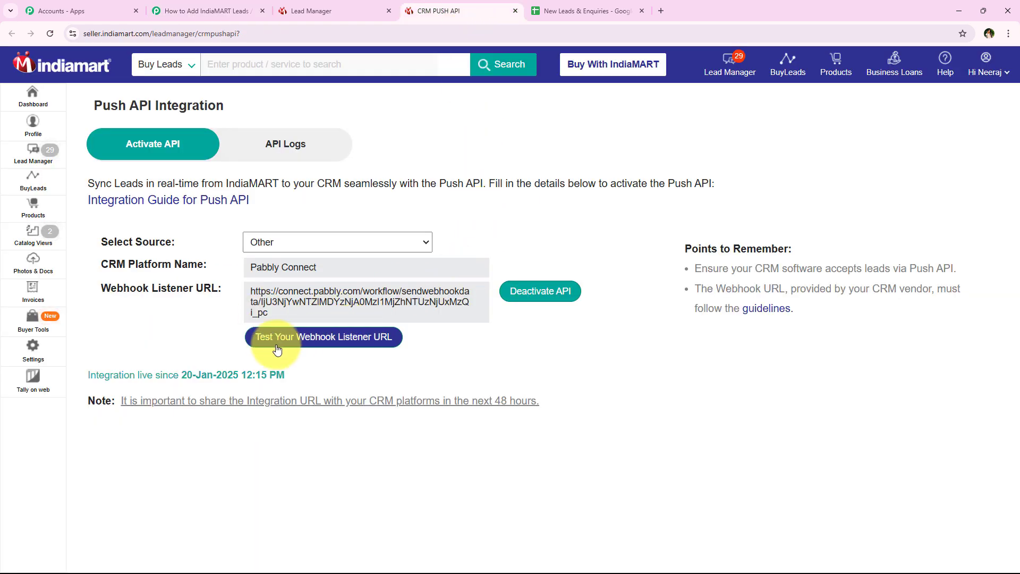
pyautogui.moveTo(232, 338); pyautogui.dragTo(382, 340)
pyautogui.click(383, 342)
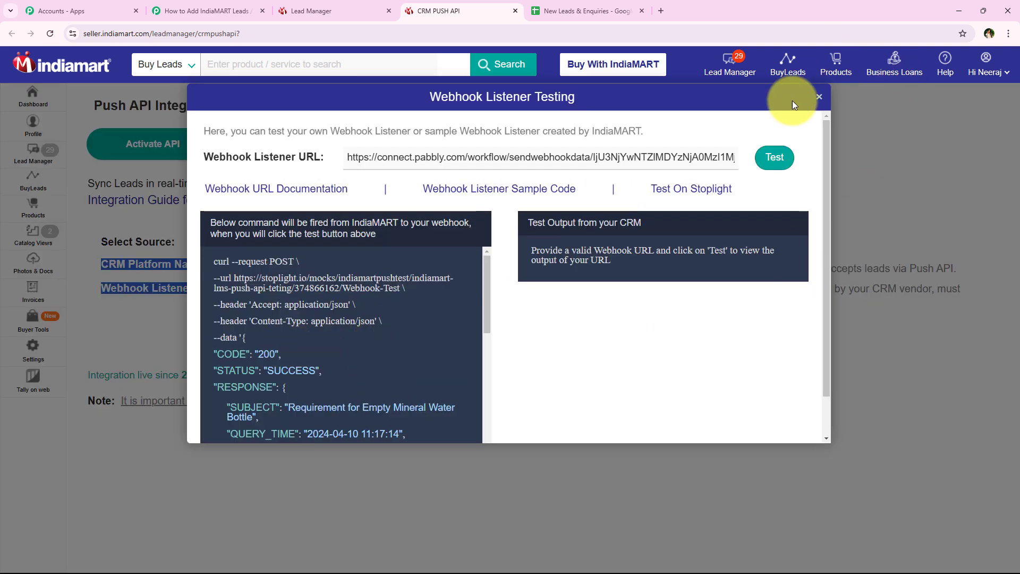
pyautogui.click(763, 155)
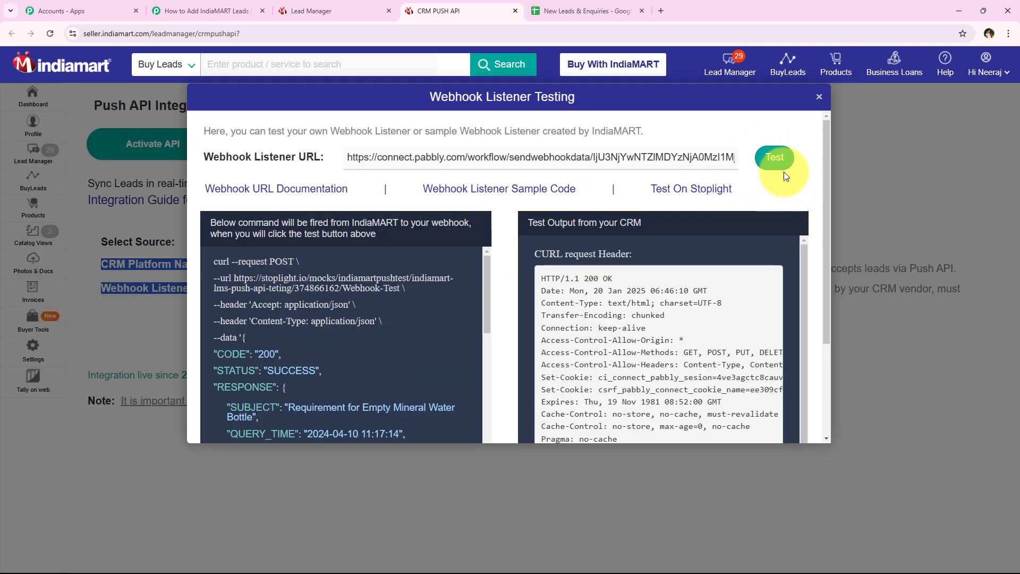
pyautogui.moveTo(529, 254); pyautogui.dragTo(635, 255)
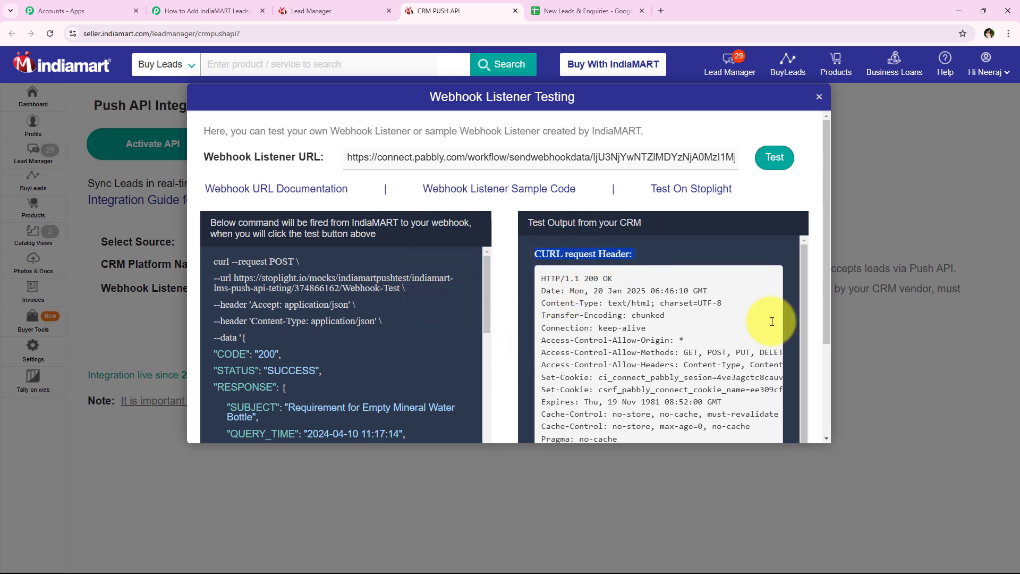
pyautogui.click(819, 97)
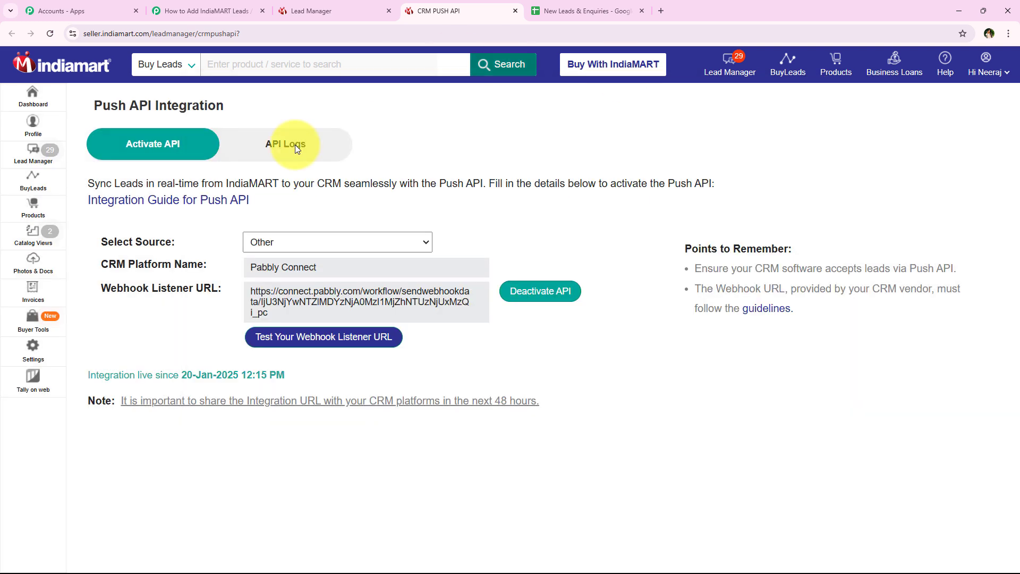
pyautogui.click(234, 11)
# - Review the captured sender mobile, phone, name and state (Uttar Pradesh) in Response Received
pyautogui.scroll(-1, 219, 151)
pyautogui.scroll(-5, 219, 151)
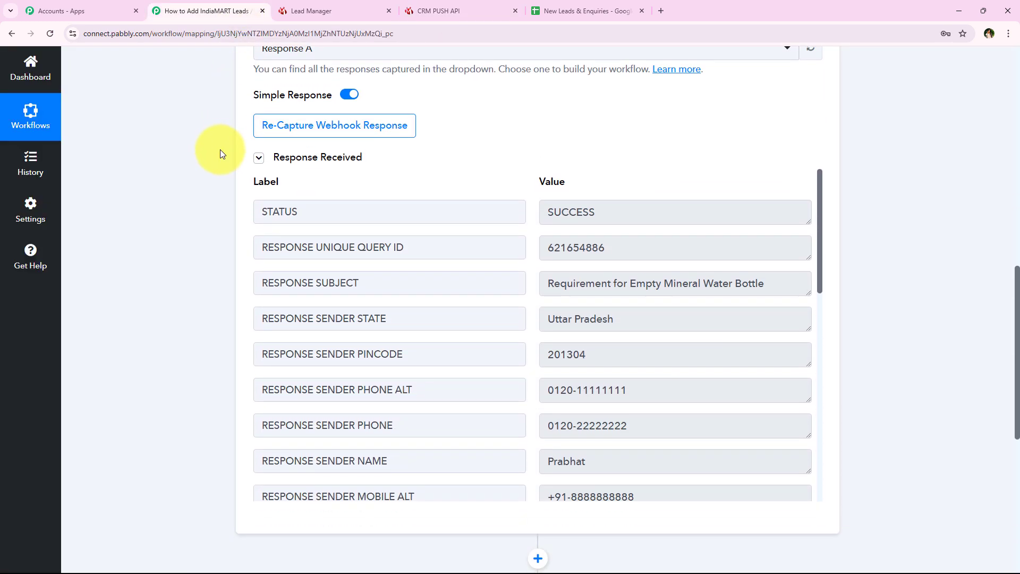
pyautogui.scroll(-1, 667, 318)
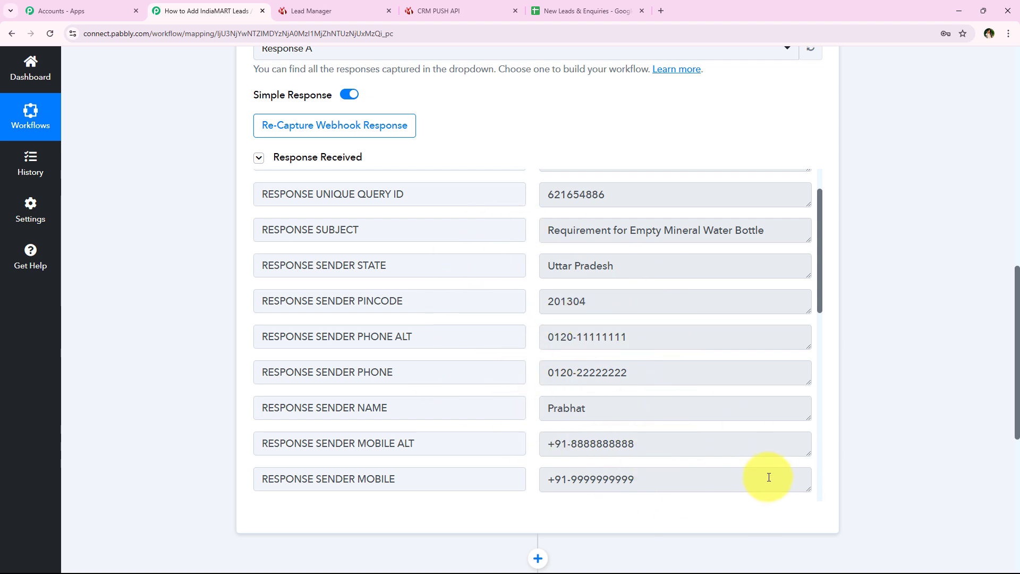
pyautogui.click(627, 477)
pyautogui.click(670, 375)
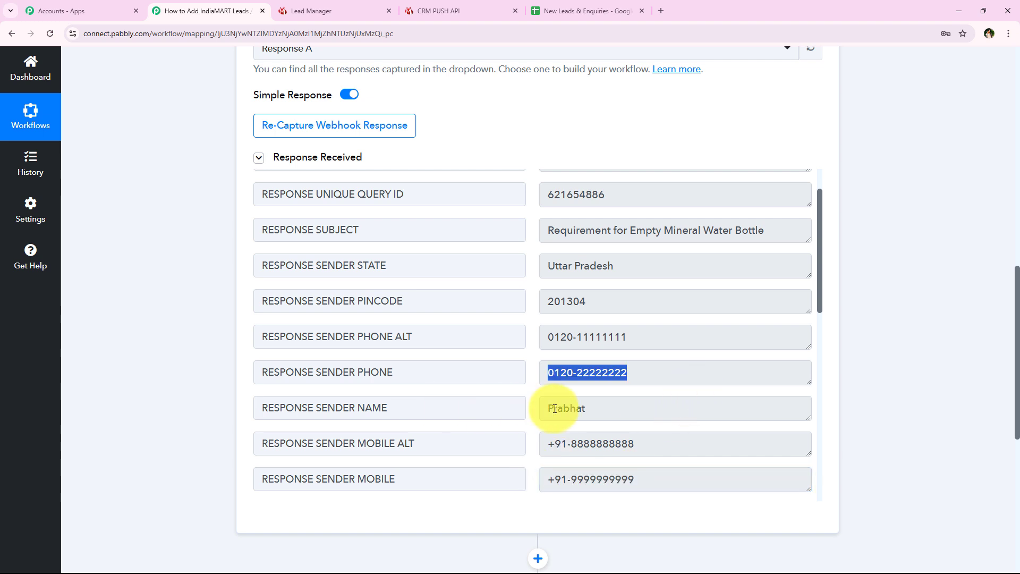
pyautogui.click(608, 411)
pyautogui.click(627, 263)
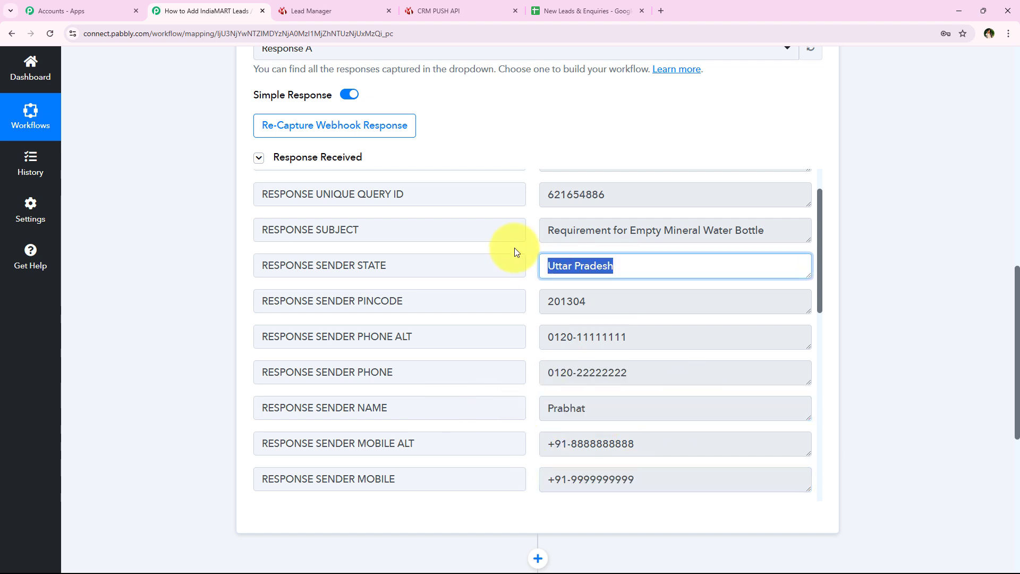
pyautogui.press('Tab')
# - Check the unique query ID, SUCCESS status and lead subject, then collapse the IndiaMART trigger
pyautogui.scroll(1, 464, 318)
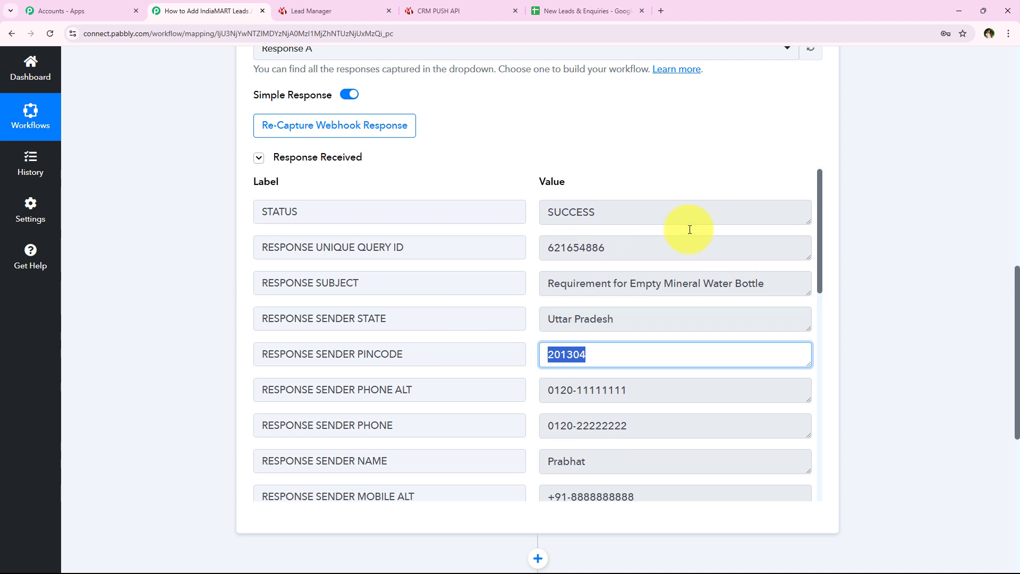
pyautogui.click(651, 246)
pyautogui.click(674, 210)
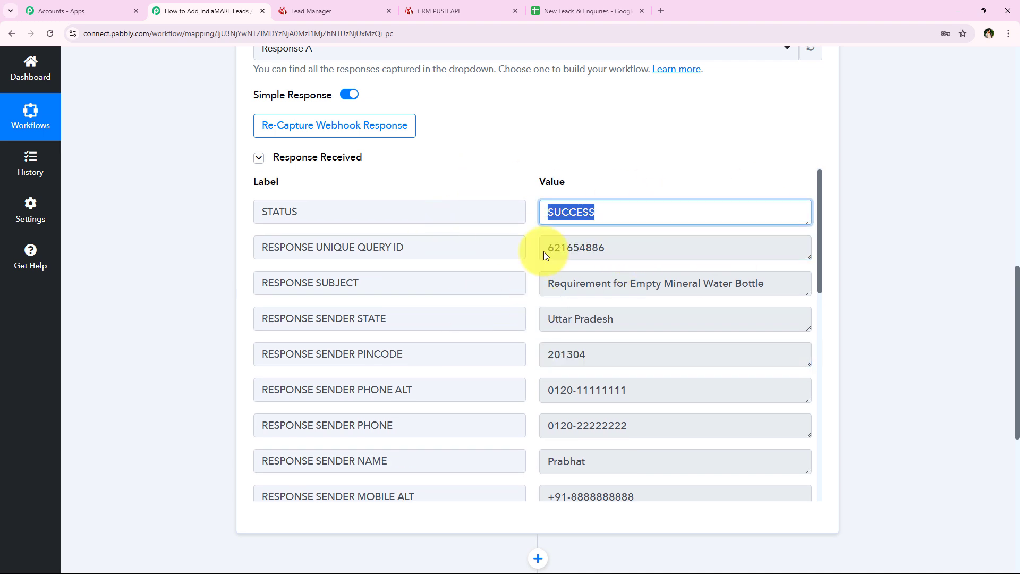
pyautogui.moveTo(546, 282); pyautogui.dragTo(765, 282)
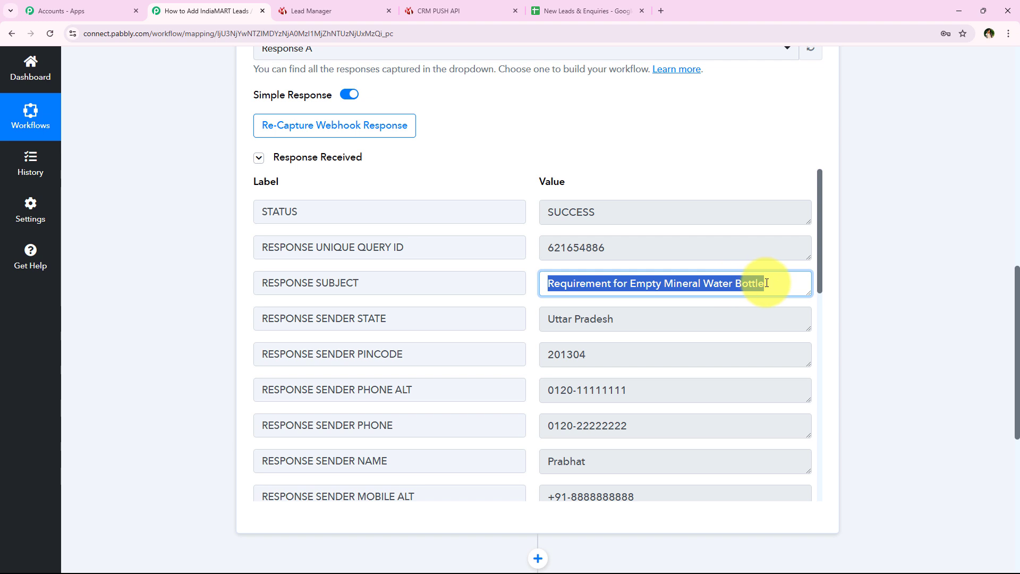
pyautogui.click(218, 269)
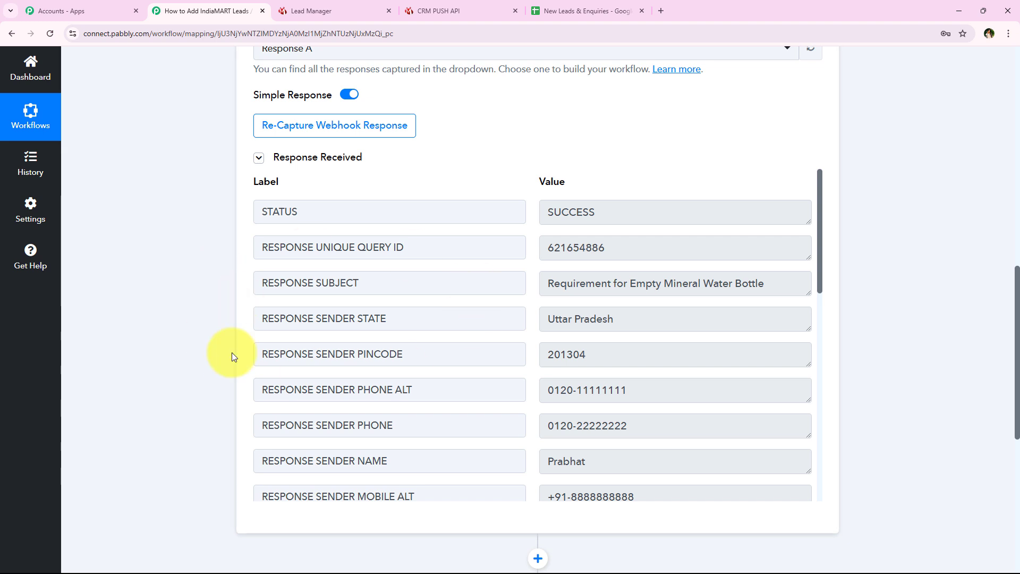
pyautogui.scroll(12, 179, 366)
pyautogui.click(514, 251)
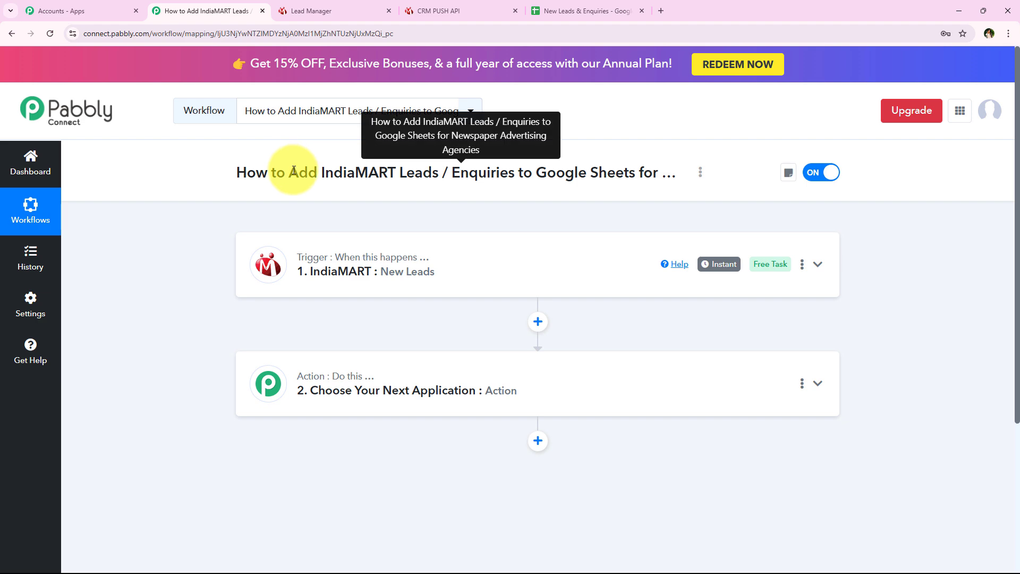
# - Set the action app to Google Sheets with the Add New Row event and begin connecting an account
pyautogui.moveTo(289, 170); pyautogui.dragTo(631, 166)
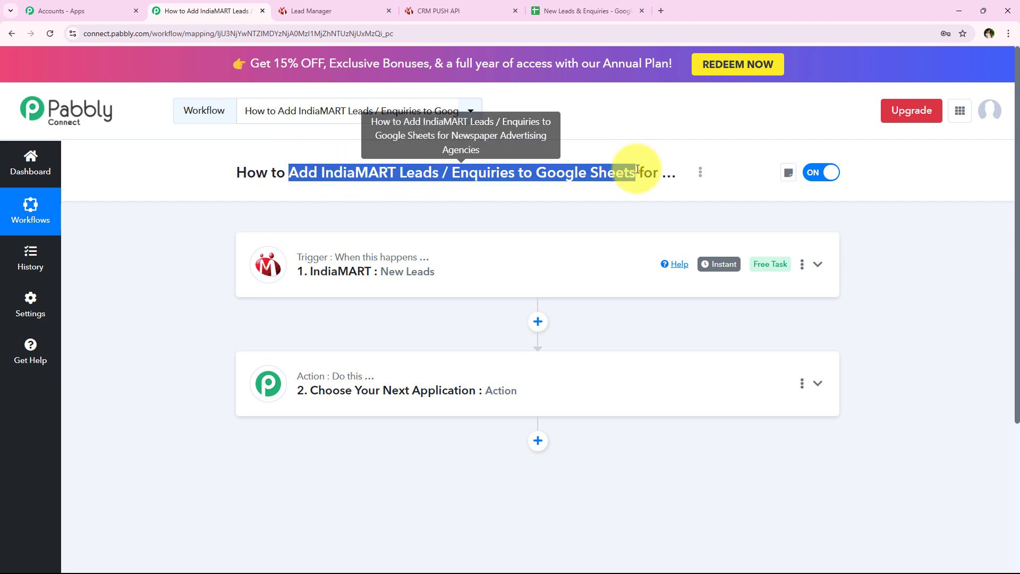
pyautogui.click(380, 375)
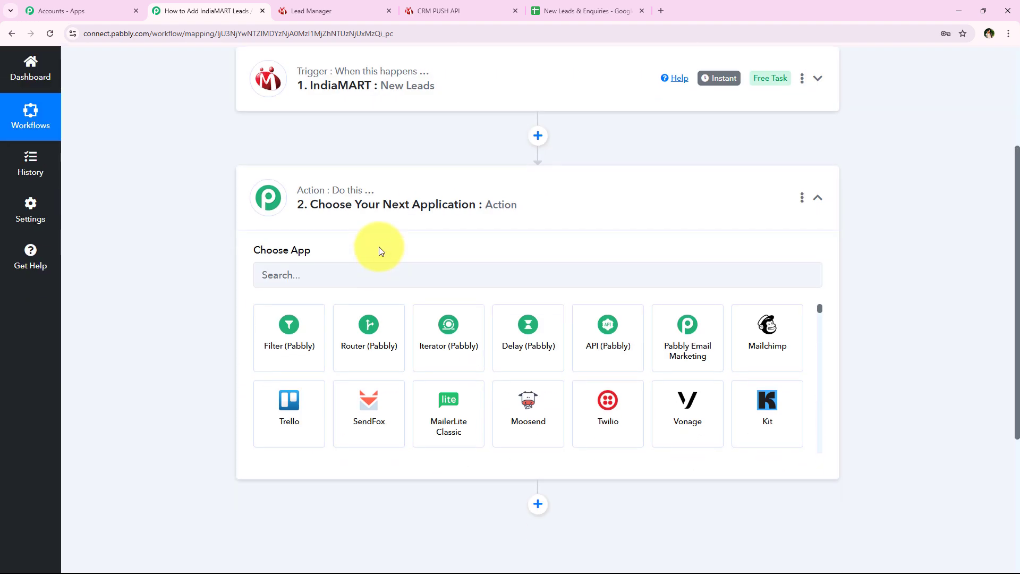
pyautogui.click(339, 271)
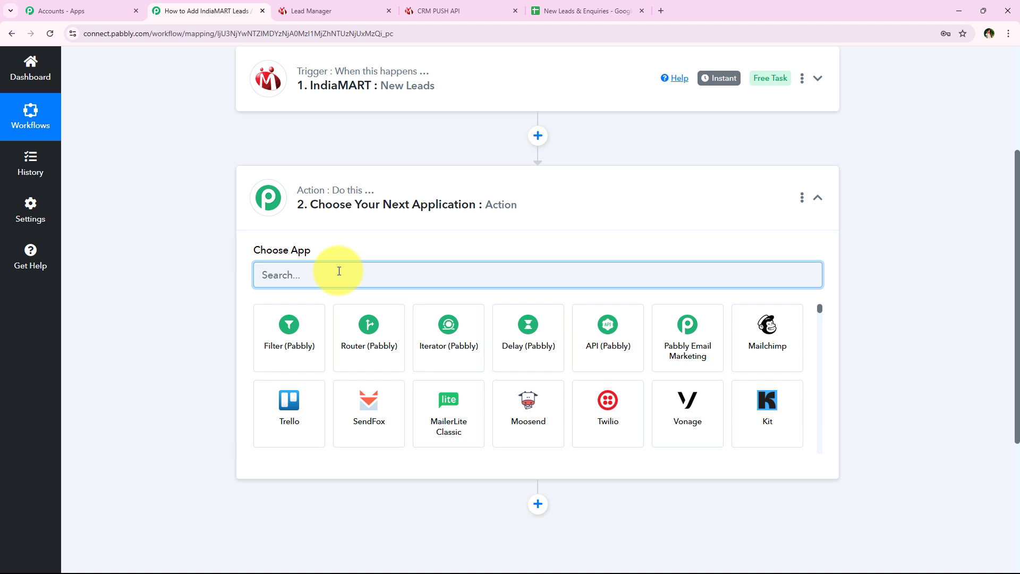
pyautogui.write('Google S')
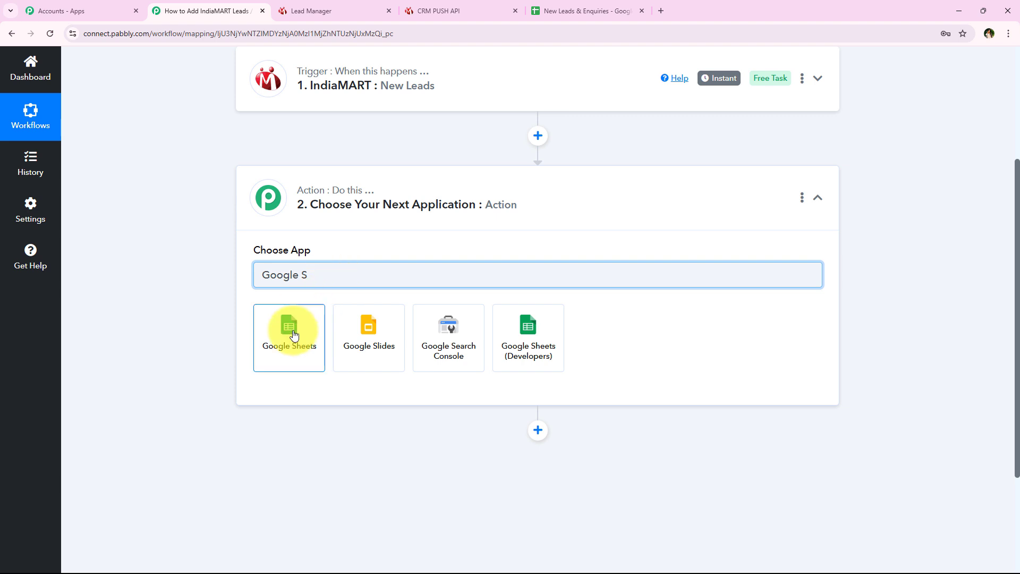
pyautogui.click(292, 335)
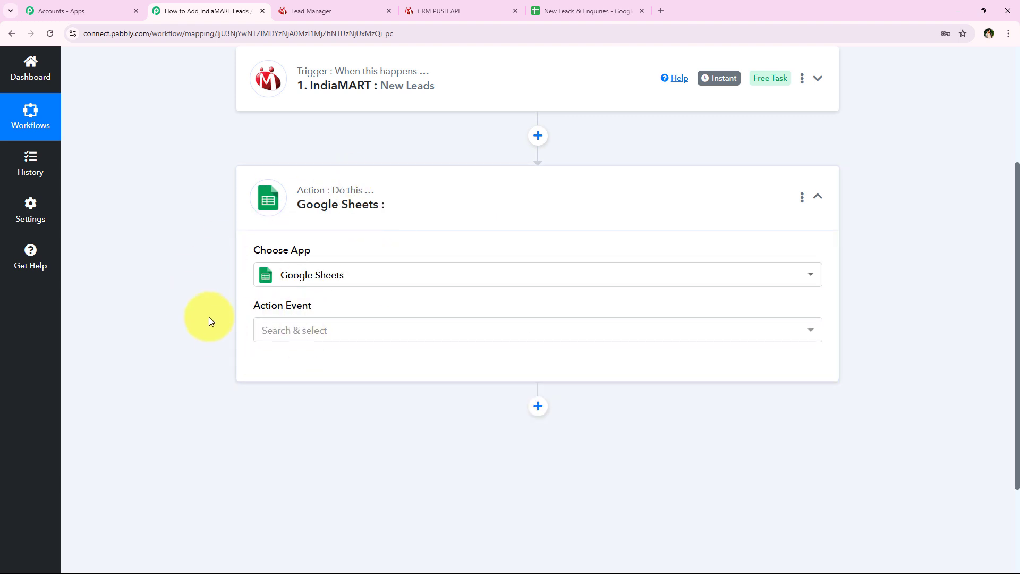
pyautogui.click(289, 331)
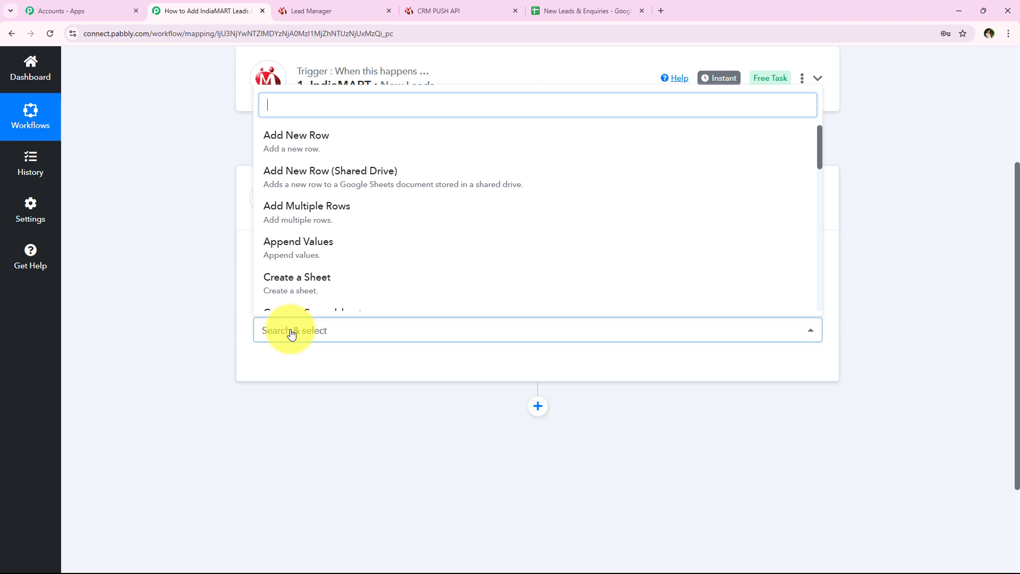
pyautogui.click(269, 143)
pyautogui.click(265, 375)
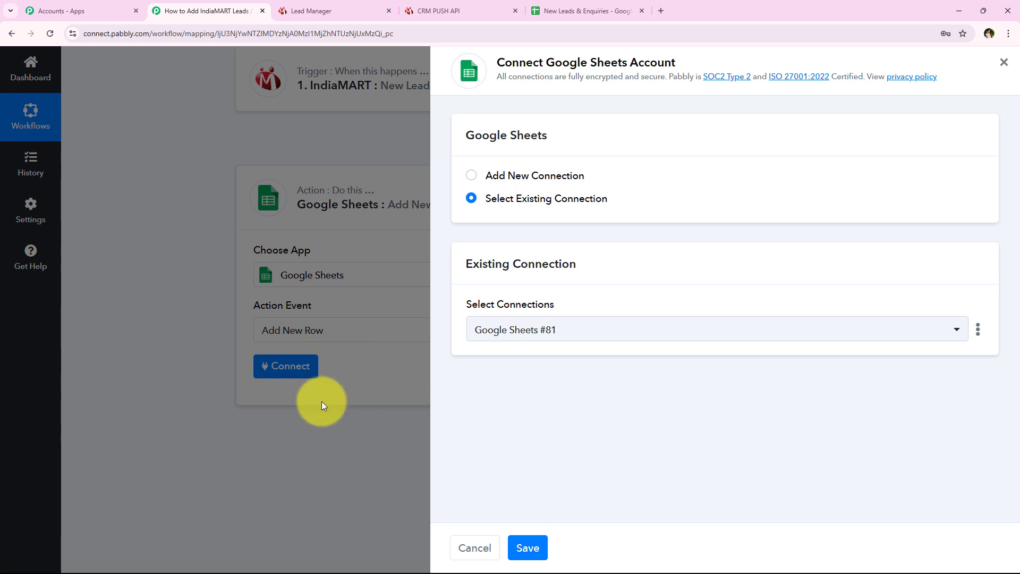
# - Add a new Google Sheets connection by signing in with Google and allowing Drive and Sheets access
pyautogui.click(546, 180)
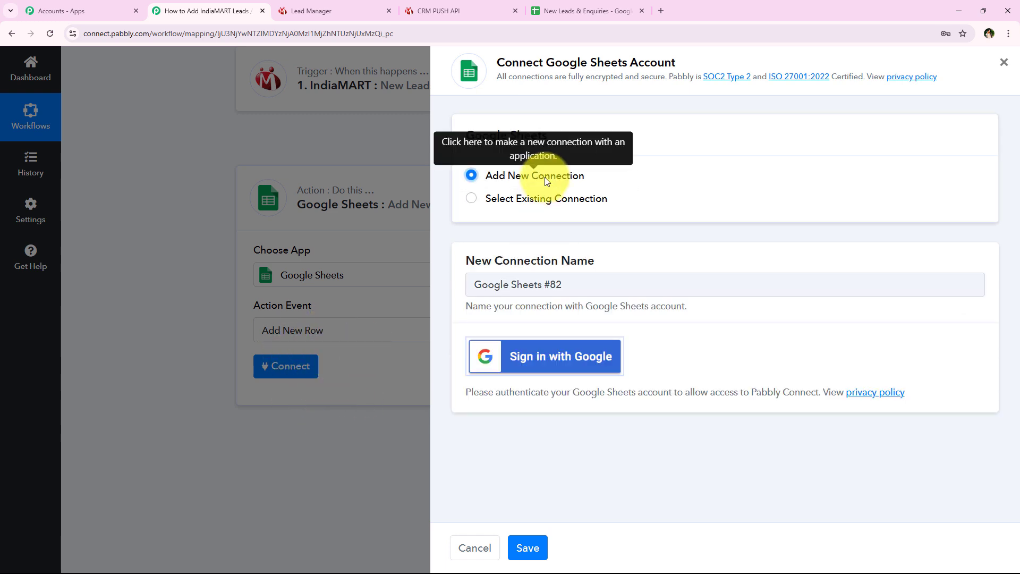
pyautogui.click(544, 194)
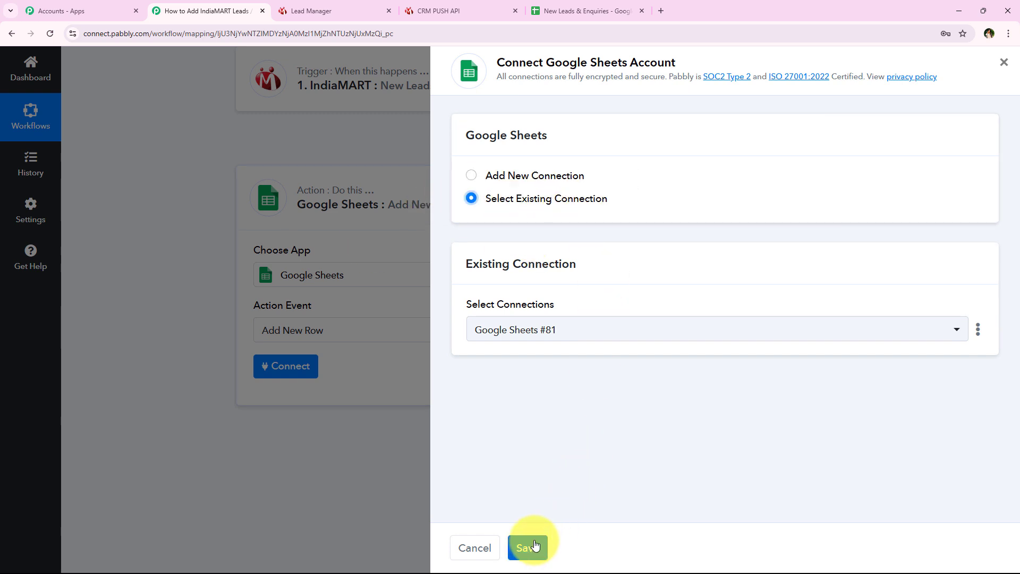
pyautogui.click(530, 181)
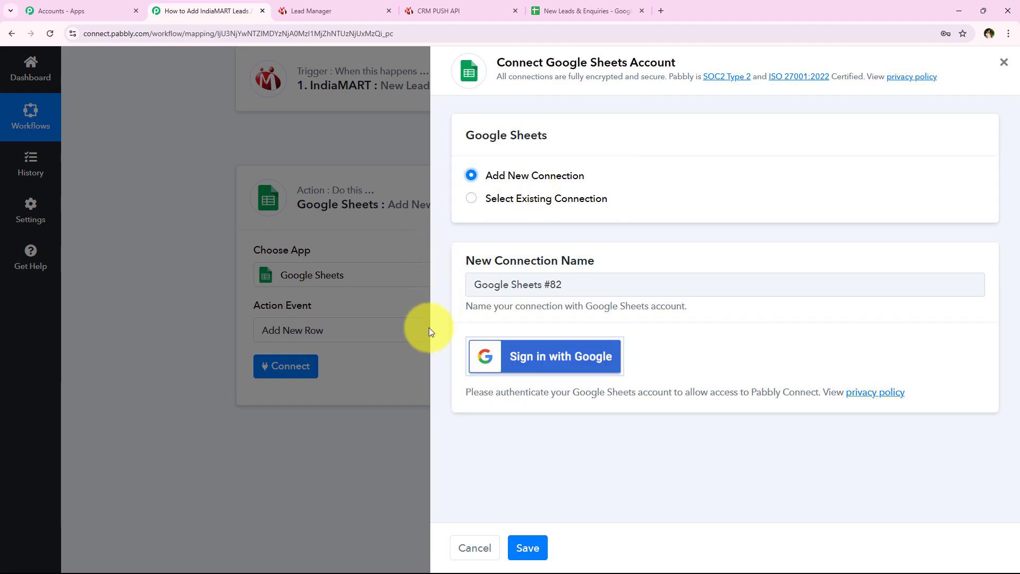
pyautogui.click(485, 357)
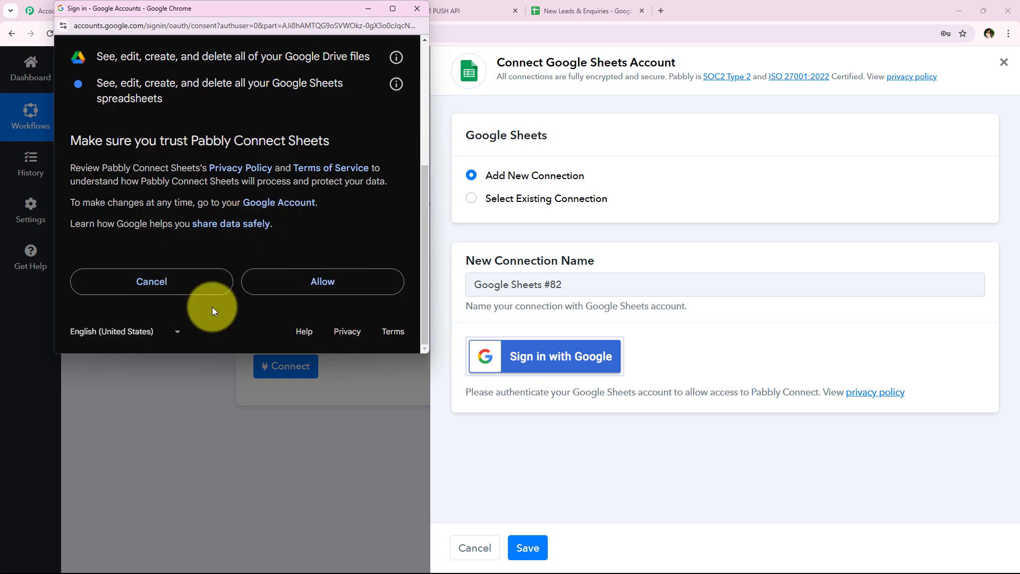
pyautogui.moveTo(236, 356); pyautogui.dragTo(239, 384)
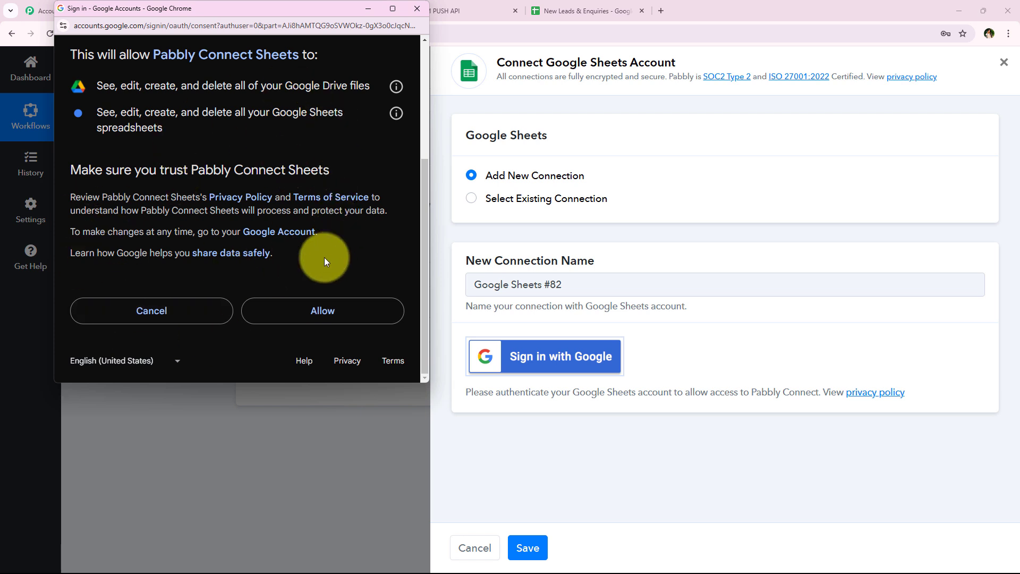
pyautogui.click(342, 314)
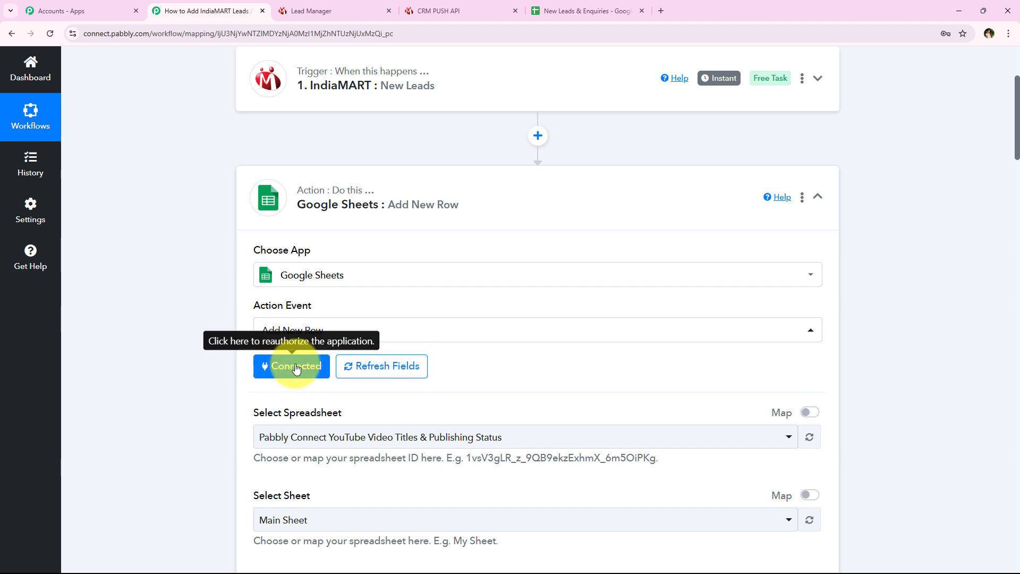
# - Choose 'New Leads & Enquiries' as the target spreadsheet after checking it in the spreadsheet tab
pyautogui.scroll(-2, 228, 321)
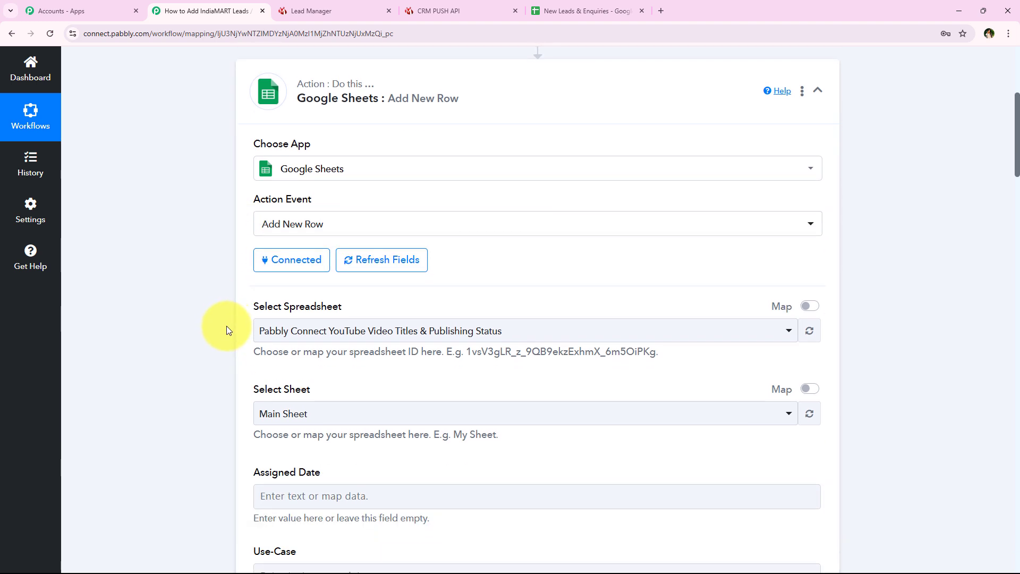
pyautogui.scroll(-1, 225, 330)
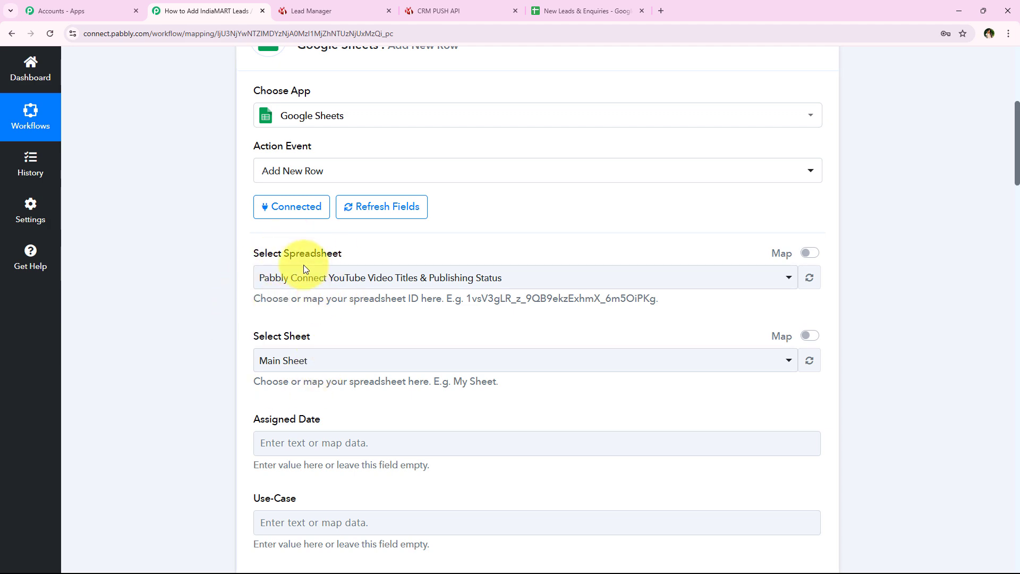
pyautogui.click(304, 269)
pyautogui.click(367, 271)
pyautogui.click(611, 11)
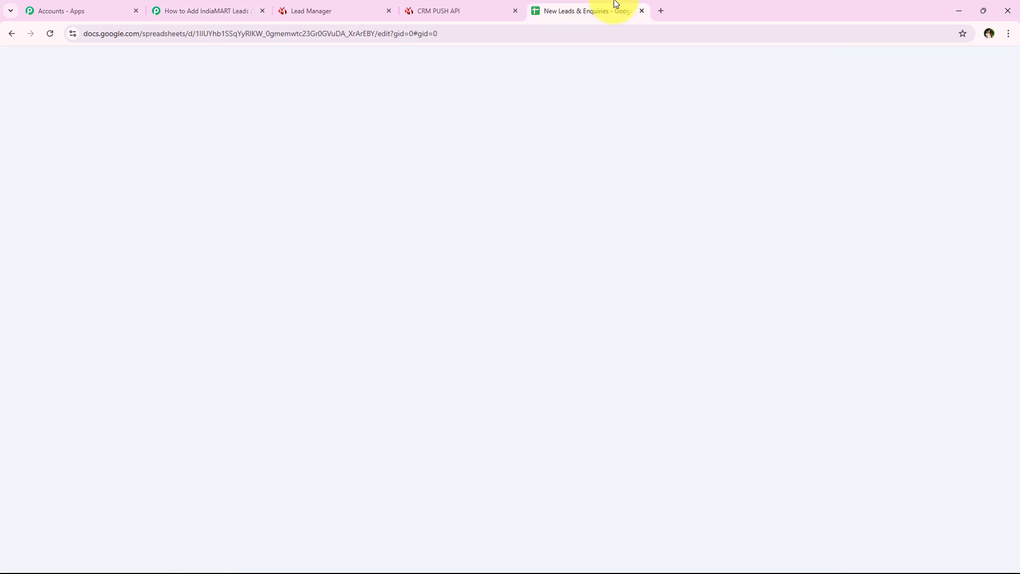
pyautogui.click(107, 250)
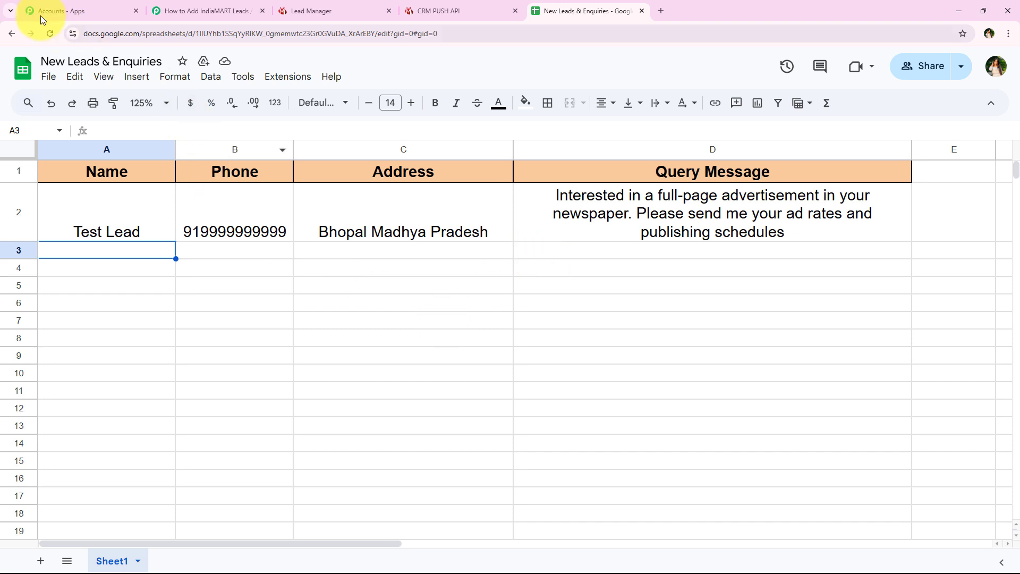
pyautogui.click(207, 11)
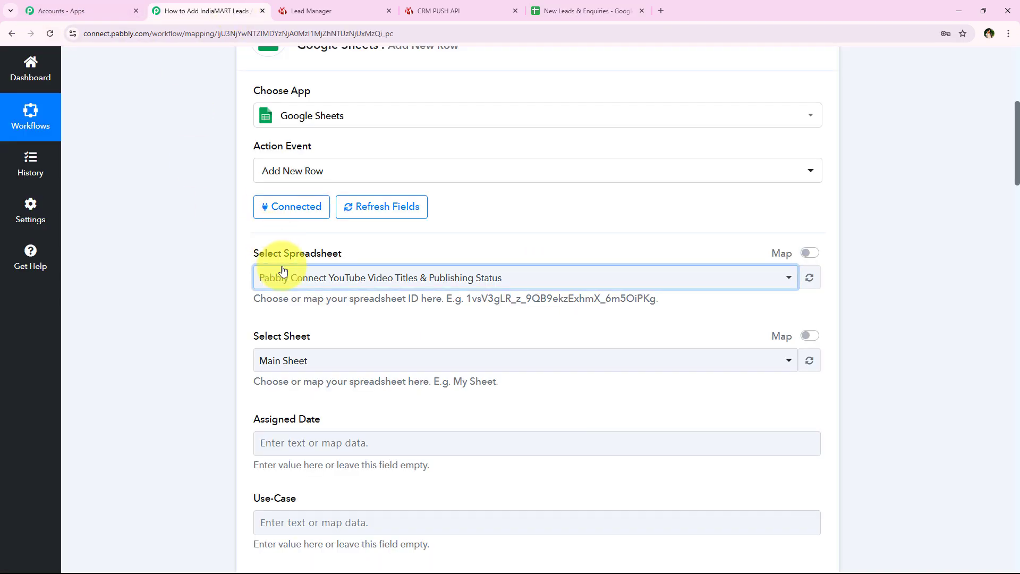
pyautogui.click(266, 273)
pyautogui.click(423, 366)
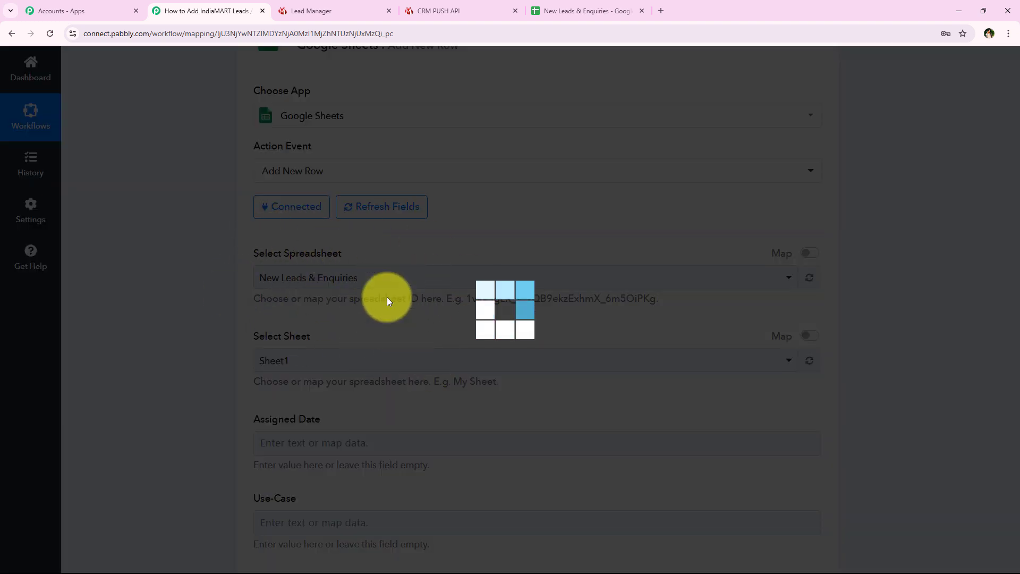
# - Keep Sheet1 as the target sheet of the spreadsheet
pyautogui.scroll(-1, 267, 289)
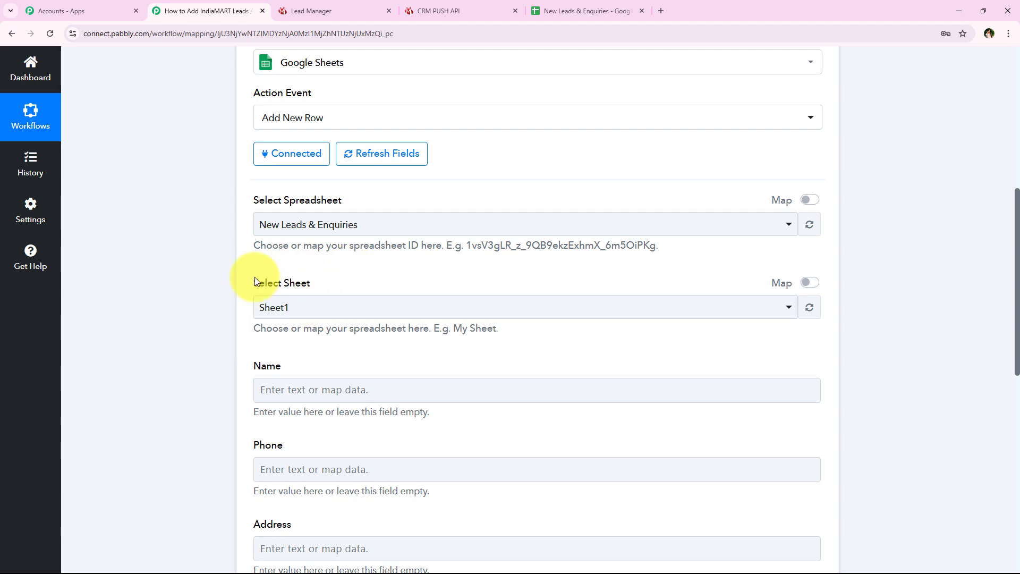
pyautogui.click(585, 10)
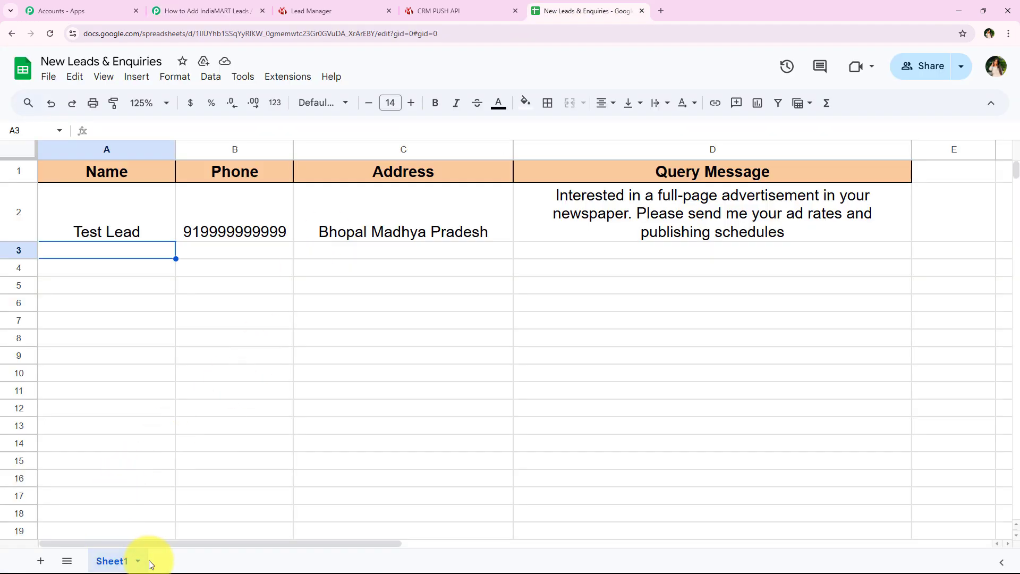
pyautogui.click(207, 11)
pyautogui.click(293, 301)
pyautogui.click(189, 334)
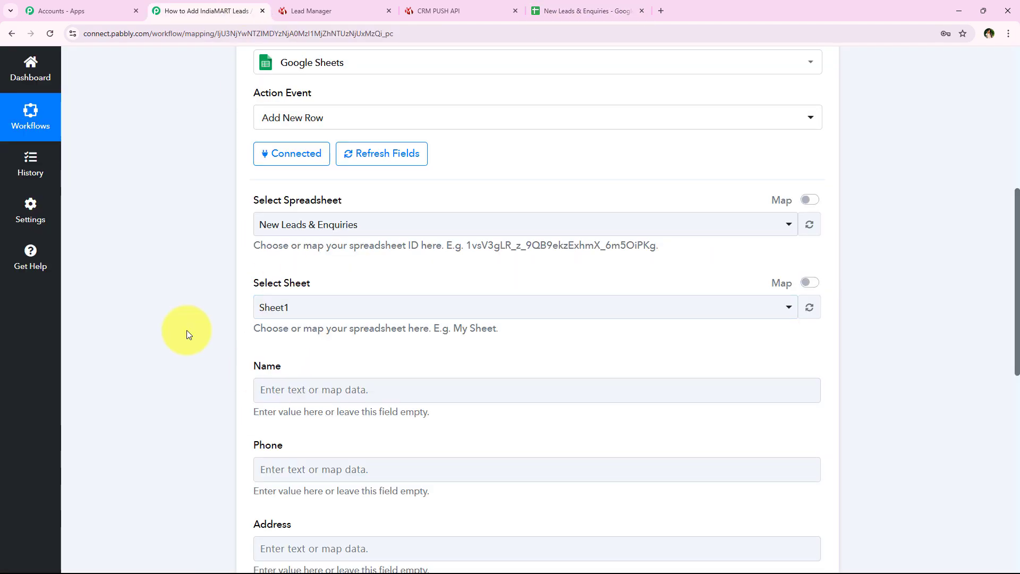
# - Point out the Name, Phone, Address and Query Message column fields now shown
pyautogui.scroll(-1, 198, 216)
pyautogui.scroll(-3, 198, 216)
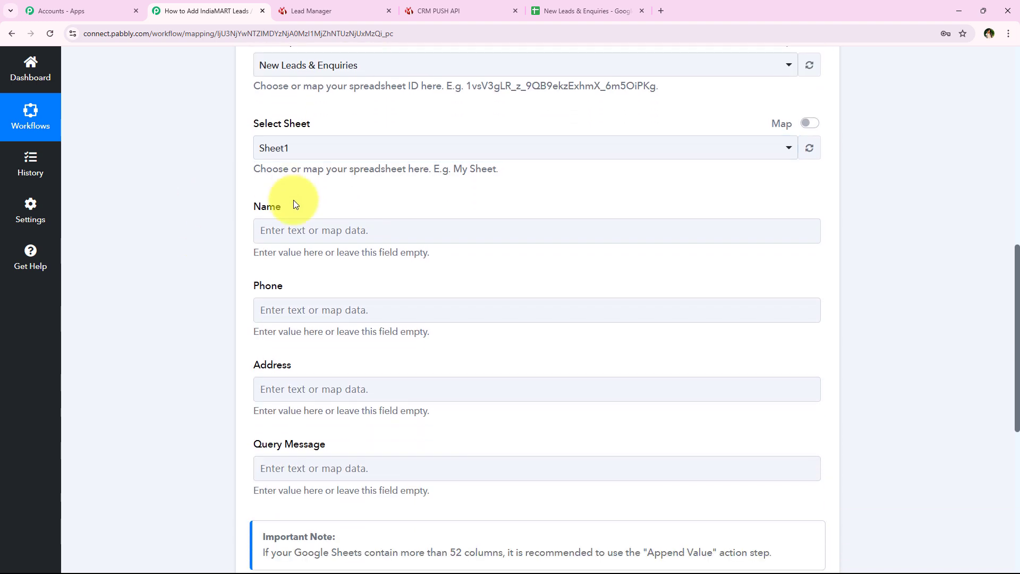
pyautogui.moveTo(239, 285); pyautogui.dragTo(348, 297)
pyautogui.moveTo(235, 364); pyautogui.dragTo(353, 362)
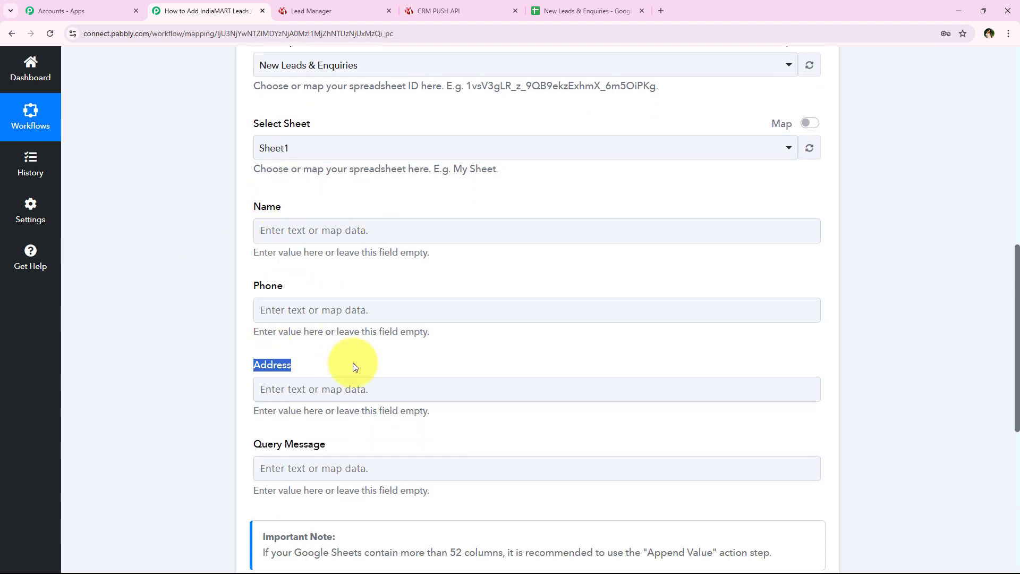
pyautogui.moveTo(240, 444); pyautogui.dragTo(350, 446)
pyautogui.click(183, 382)
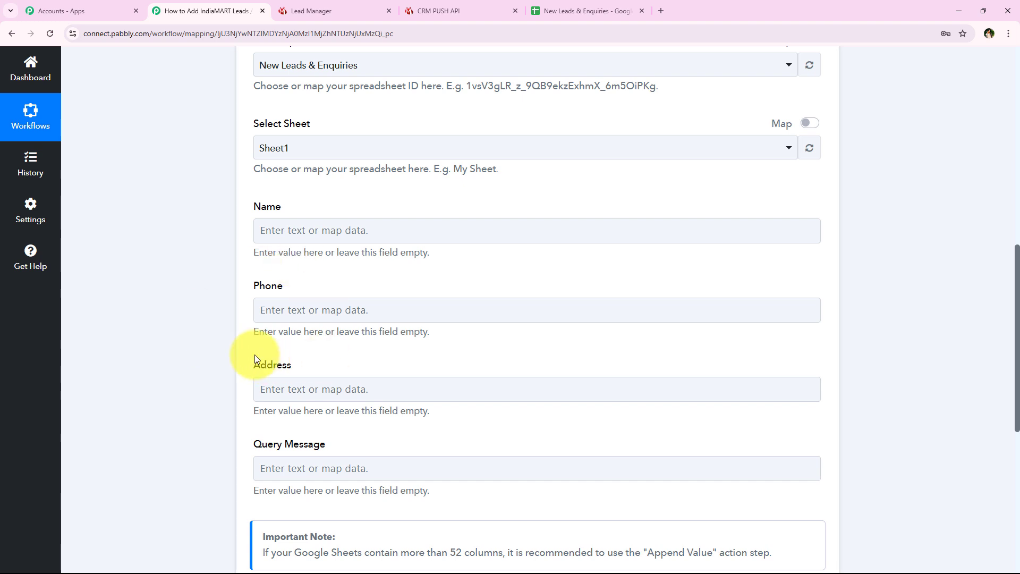
pyautogui.scroll(-1, 329, 273)
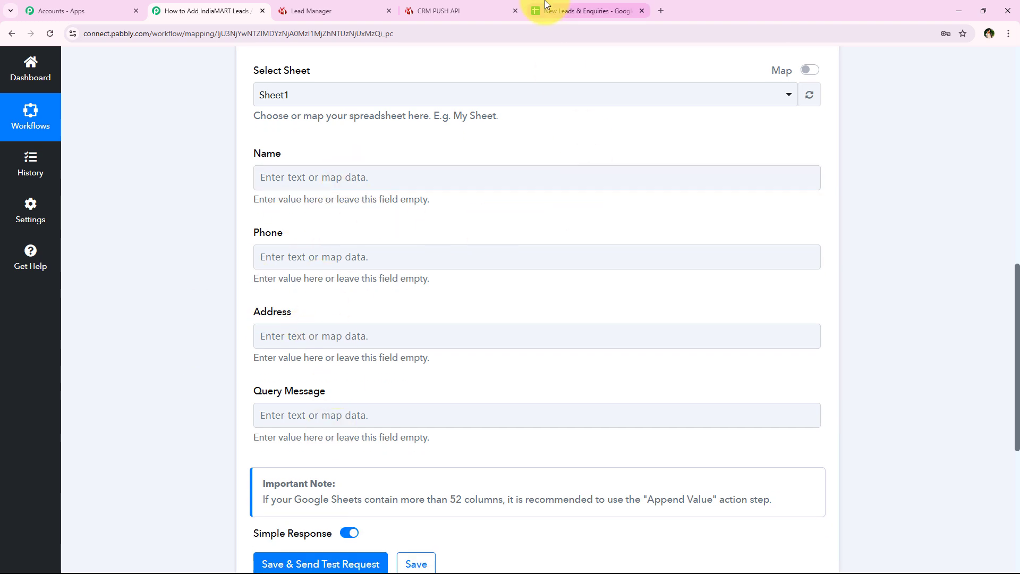
# - Compare them with the sheet's A1:D1 headers and the empty rows A3:D5 where leads will land
pyautogui.click(563, 10)
pyautogui.click(152, 171)
pyautogui.moveTo(151, 170); pyautogui.dragTo(736, 172)
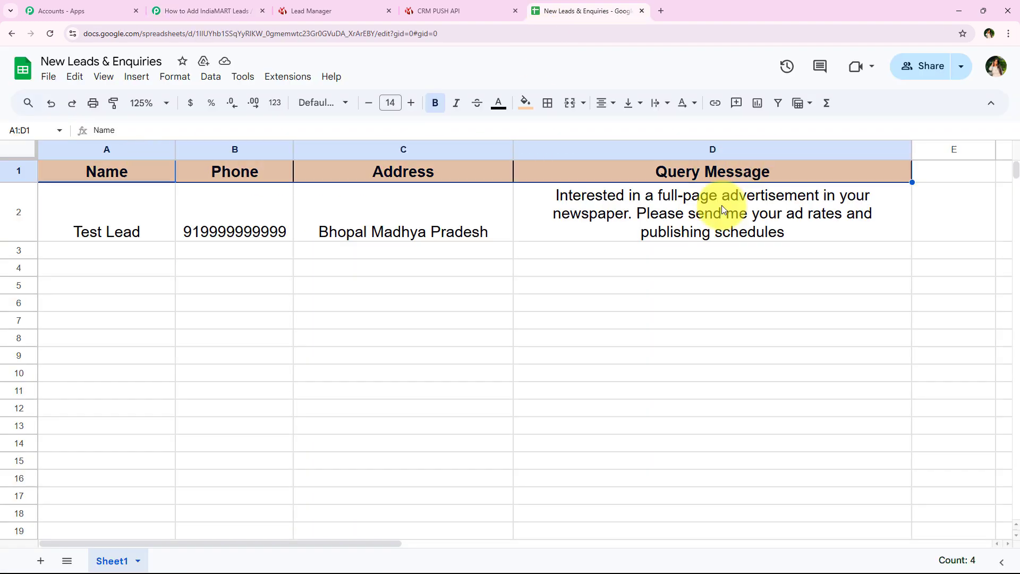
pyautogui.click(359, 443)
pyautogui.click(208, 11)
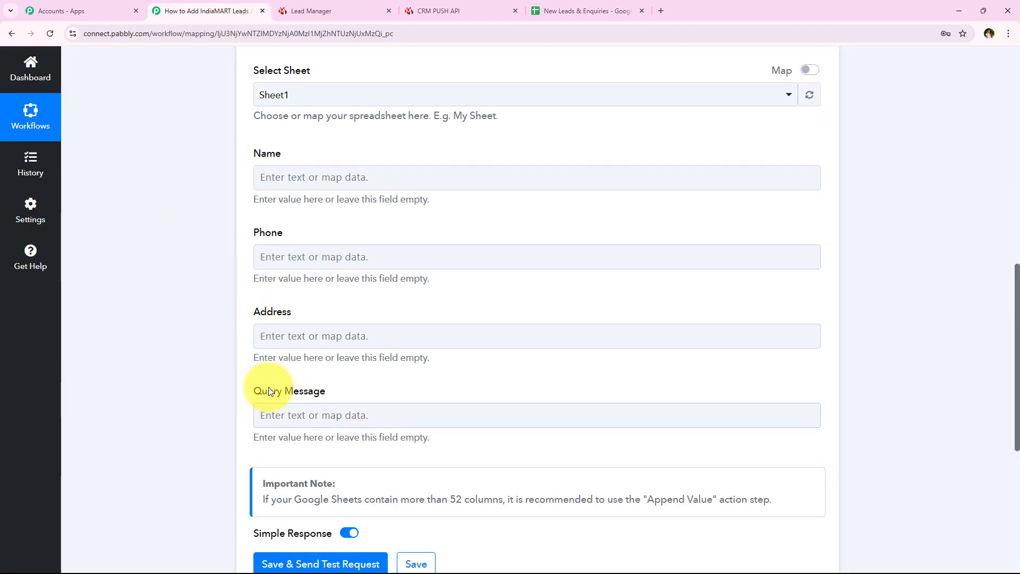
pyautogui.click(563, 11)
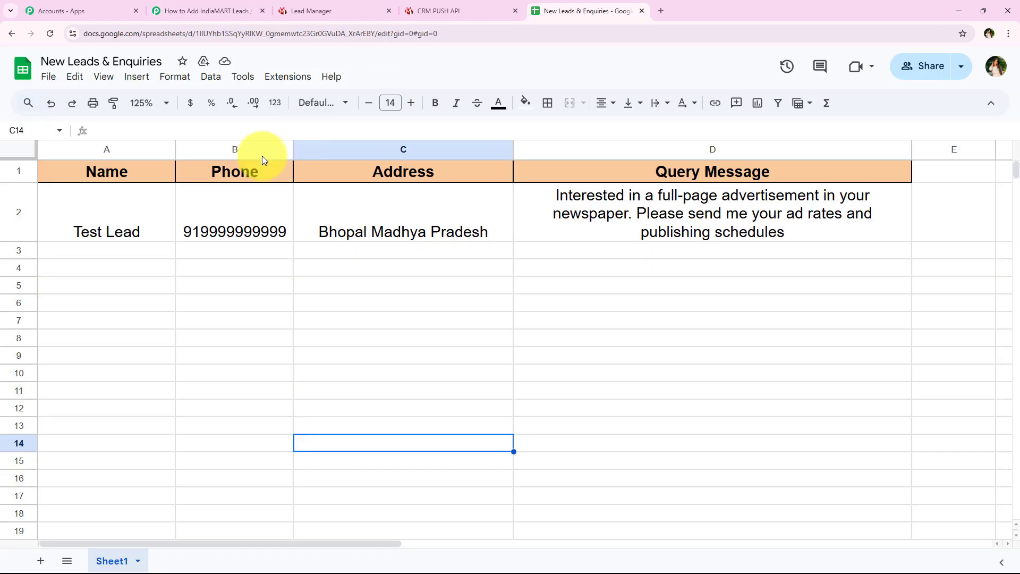
pyautogui.moveTo(132, 250); pyautogui.dragTo(656, 293)
pyautogui.click(197, 10)
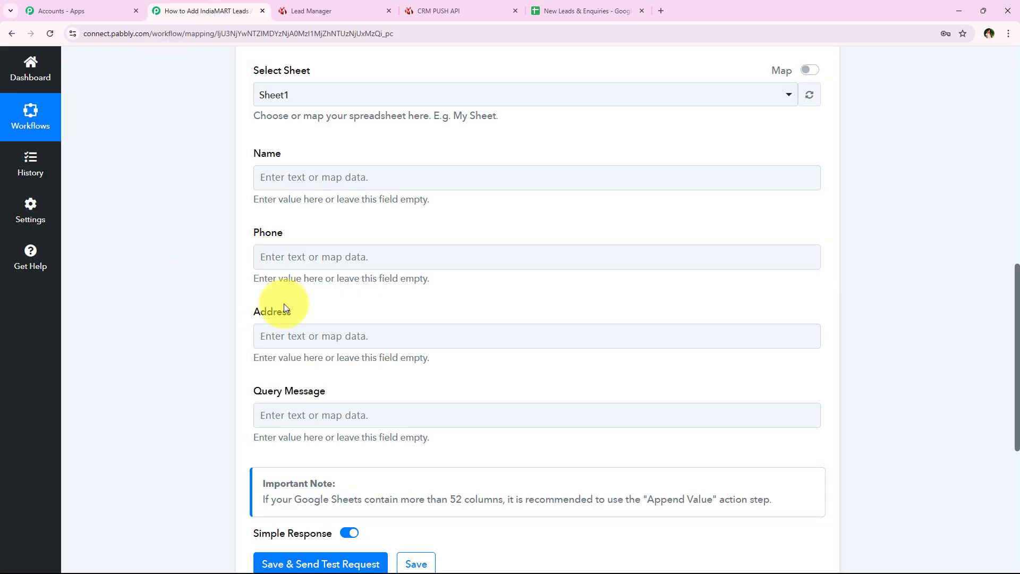
pyautogui.click(299, 180)
pyautogui.write('xchfx')
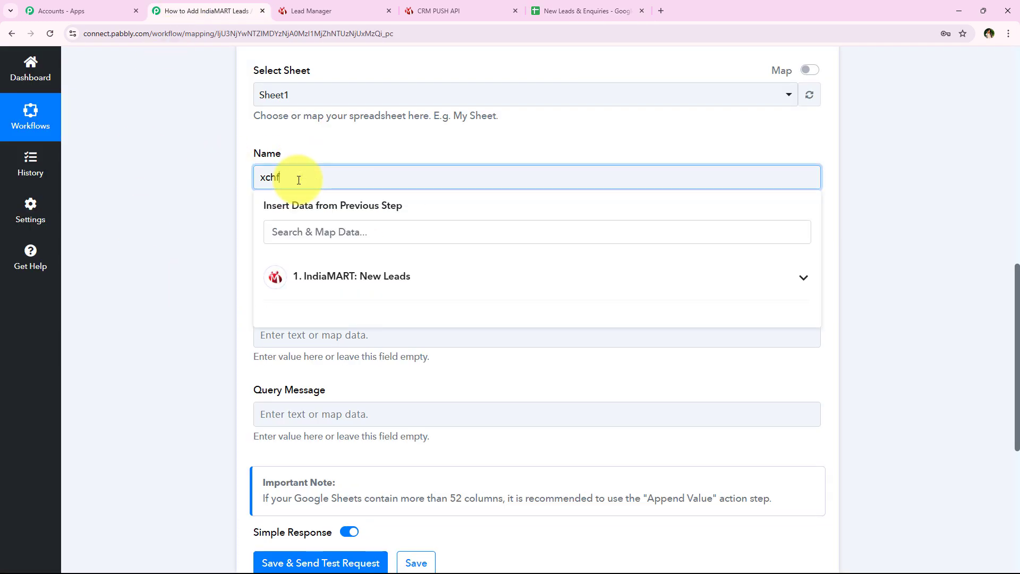
pyautogui.press('BackSpace')
pyautogui.press('BackSpace')
pyautogui.press('BackSpace')
pyautogui.press('BackSpace')
pyautogui.press('BackSpace')
pyautogui.click(214, 216)
pyautogui.click(280, 175)
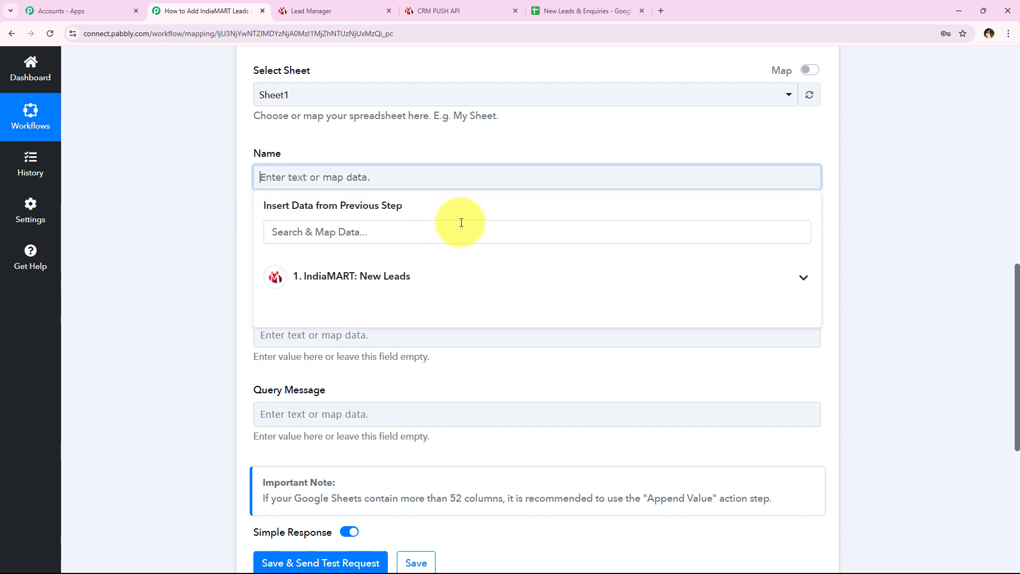
pyautogui.scroll(2, 255, 326)
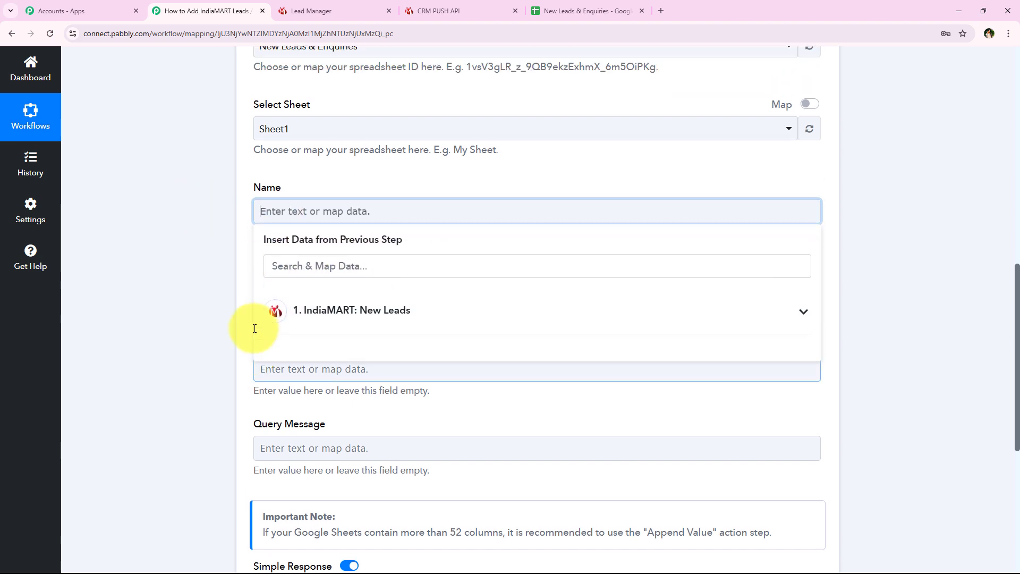
pyautogui.click(338, 381)
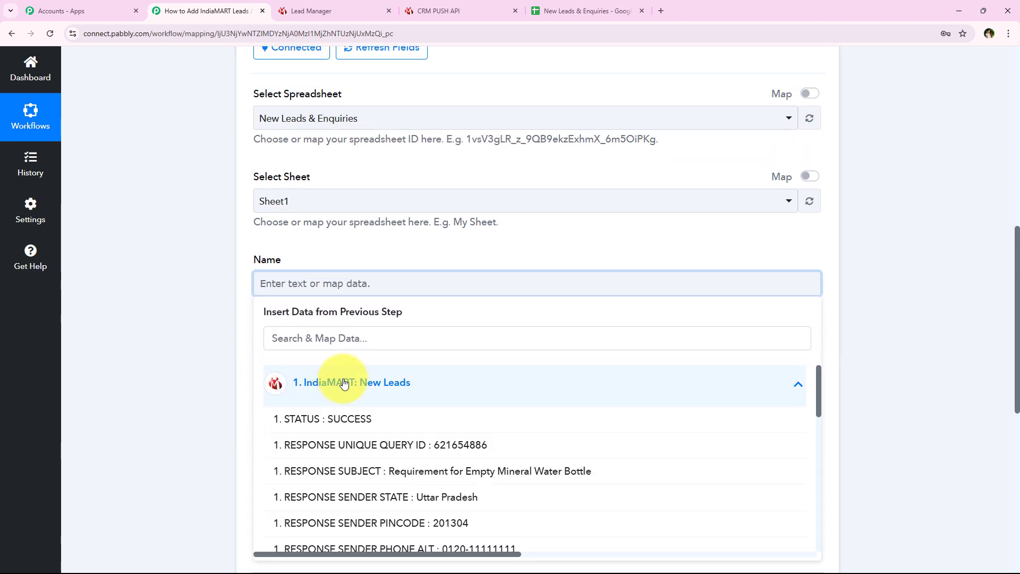
pyautogui.click(363, 402)
pyautogui.scroll(-1, 205, 339)
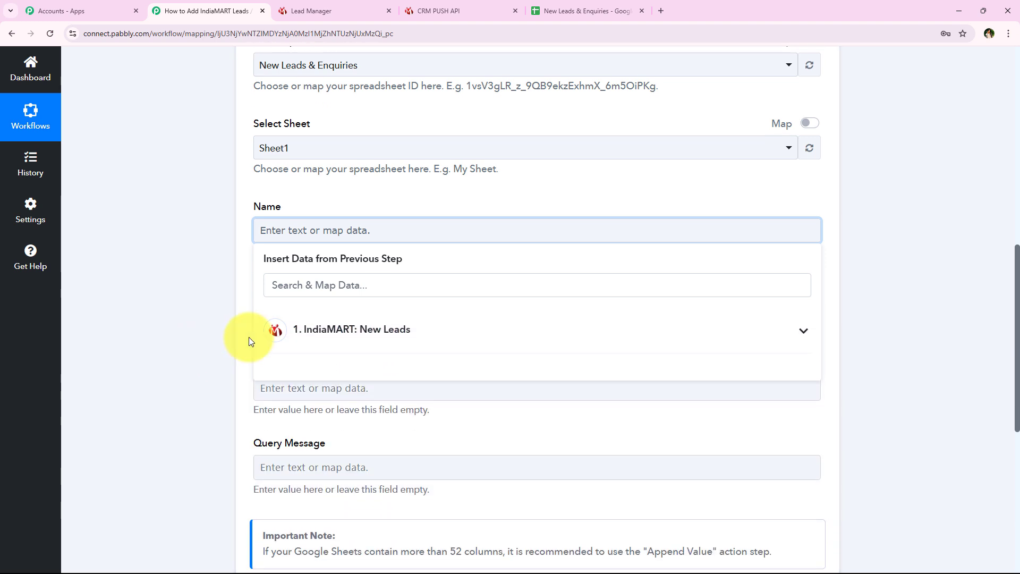
pyautogui.click(272, 341)
pyautogui.click(305, 352)
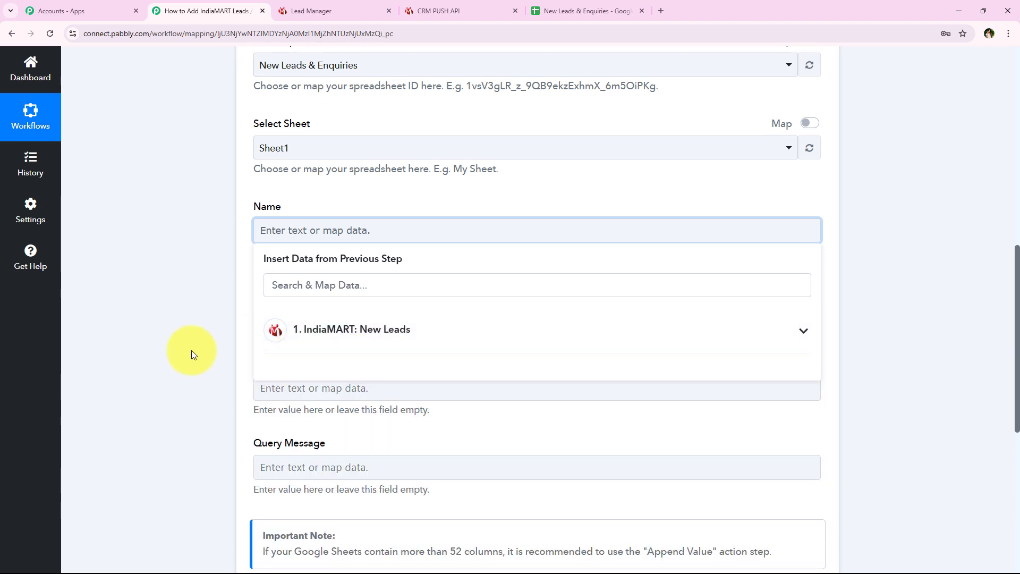
pyautogui.click(285, 325)
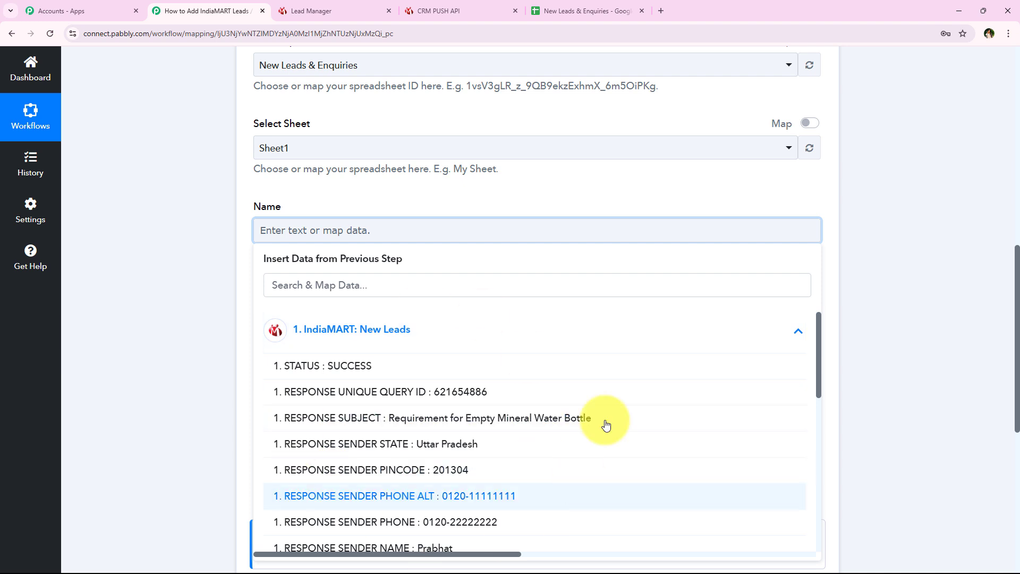
pyautogui.click(210, 298)
pyautogui.scroll(1, 229, 355)
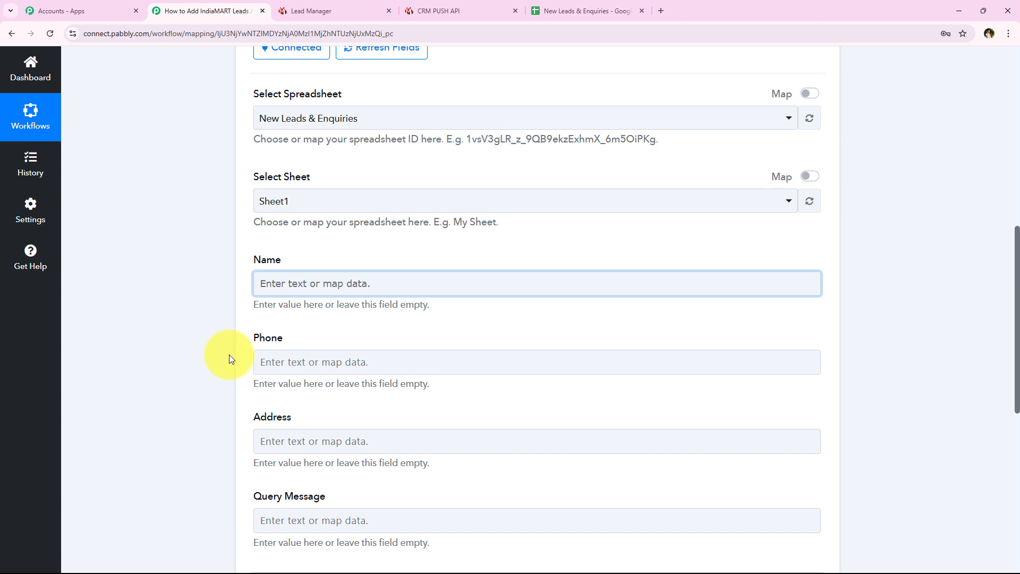
pyautogui.scroll(-1, 188, 340)
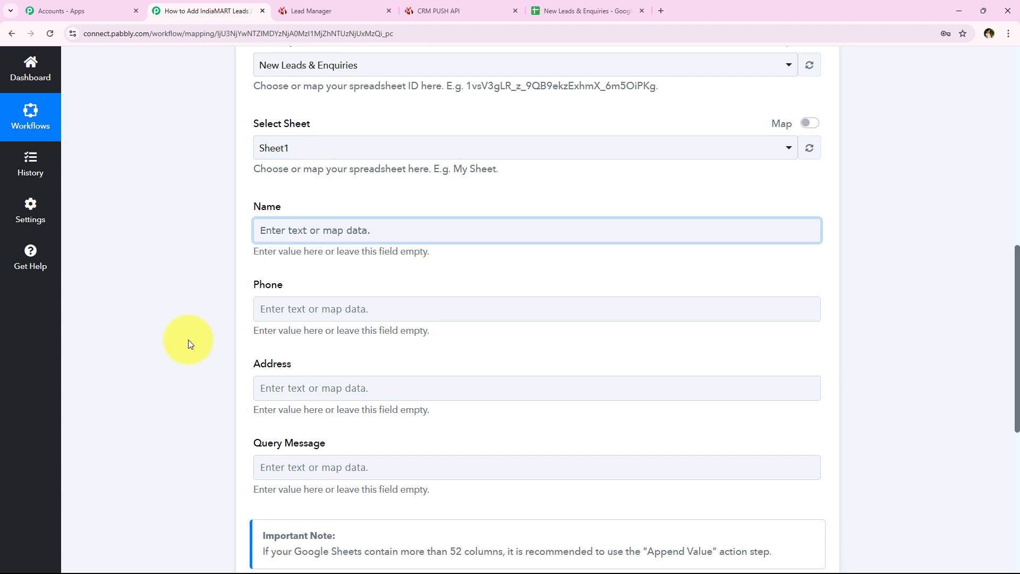
pyautogui.scroll(1, 188, 340)
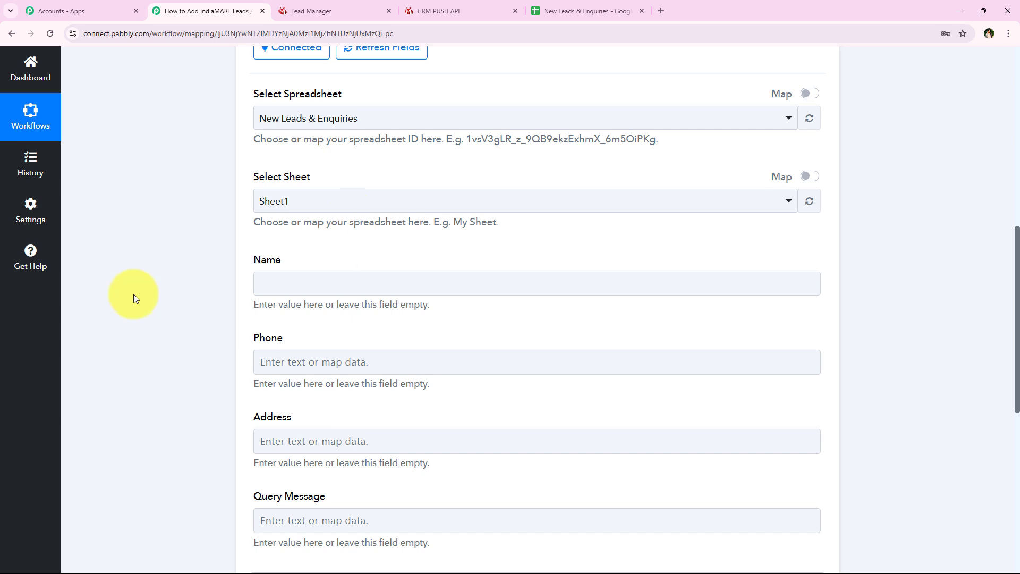
pyautogui.scroll(-1, 133, 295)
# - Map Name to RESPONSE SENDER NAME and Phone to the sender mobile field
pyautogui.click(312, 235)
pyautogui.click(396, 281)
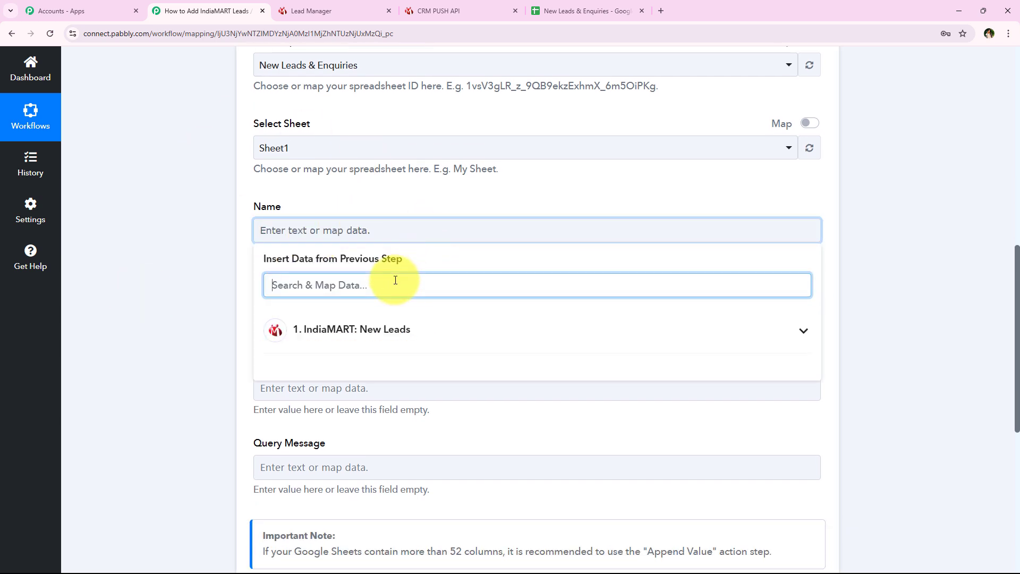
pyautogui.write('n')
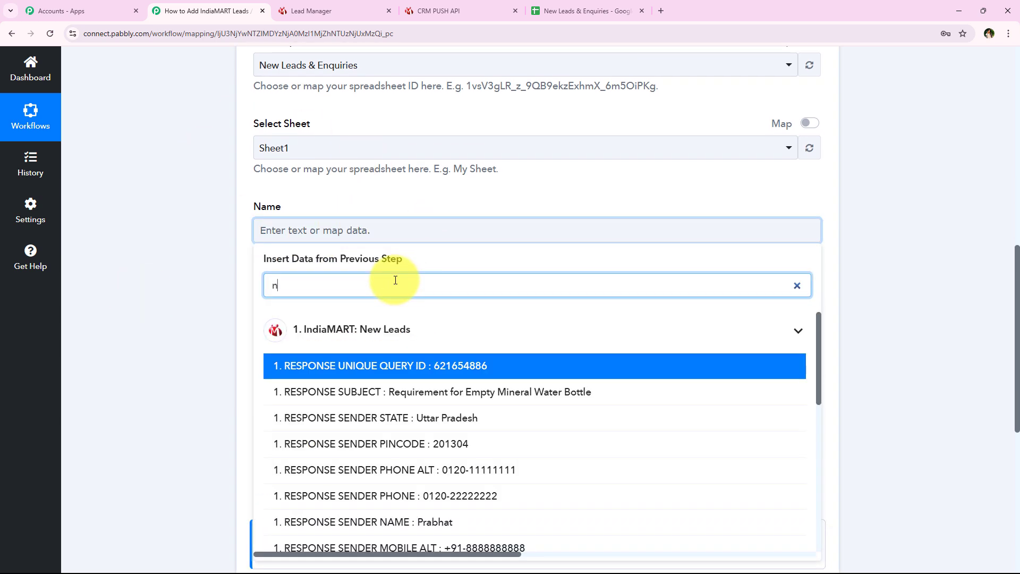
pyautogui.click(340, 522)
pyautogui.click(165, 299)
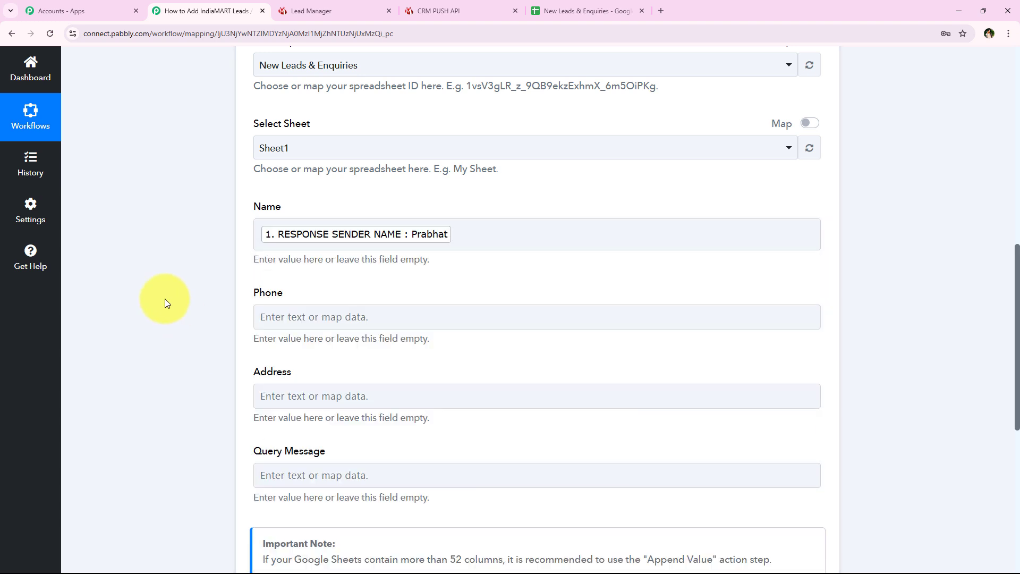
pyautogui.scroll(-1, 249, 267)
pyautogui.click(280, 265)
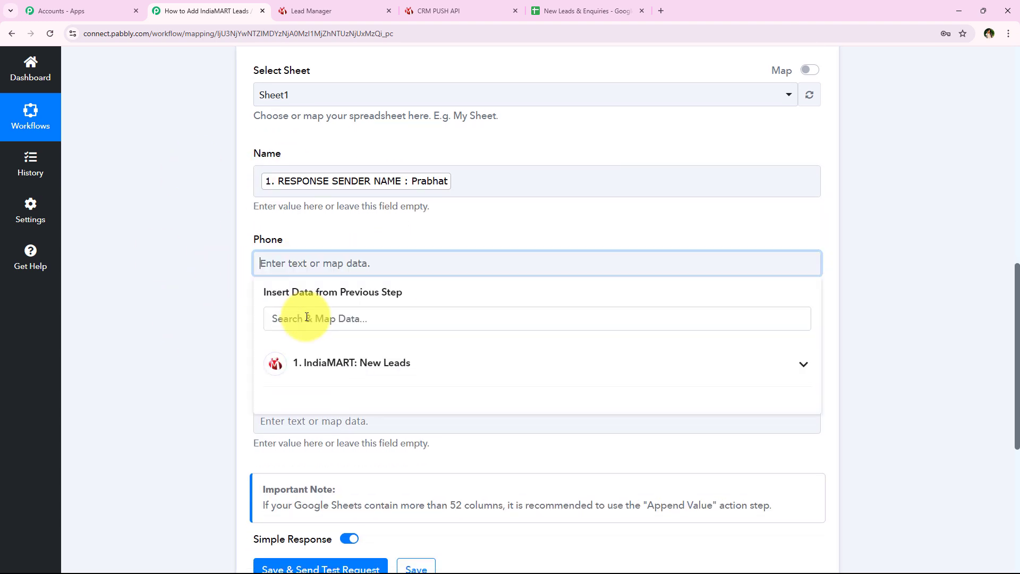
pyautogui.click(307, 317)
pyautogui.write('+9')
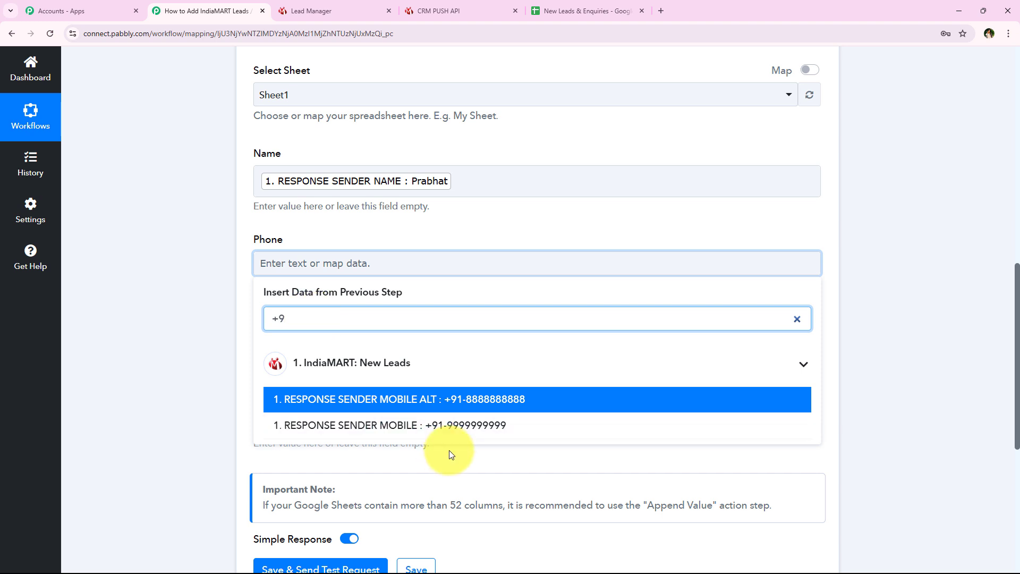
pyautogui.click(425, 426)
pyautogui.click(225, 287)
# - Map Address to the sender address field and Query Message to QUERY MESSAGE
pyautogui.scroll(-1, 225, 287)
pyautogui.click(279, 297)
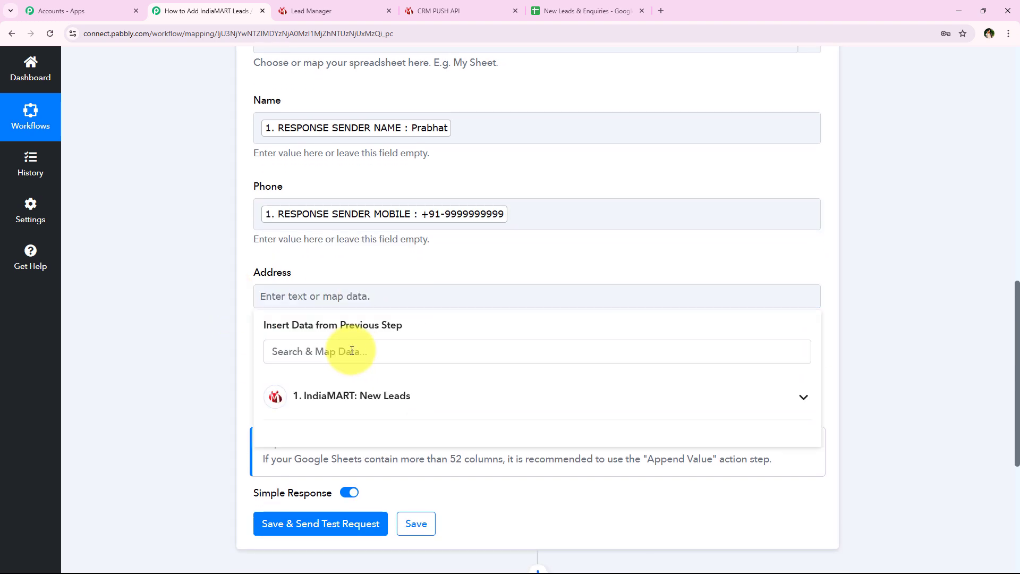
pyautogui.click(352, 352)
pyautogui.write('no')
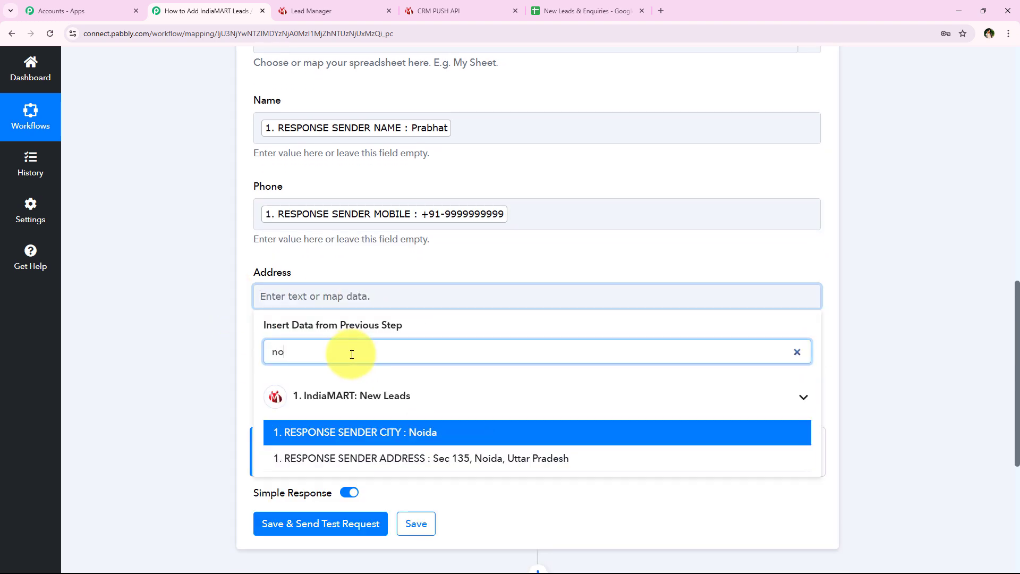
pyautogui.click(450, 458)
pyautogui.click(185, 286)
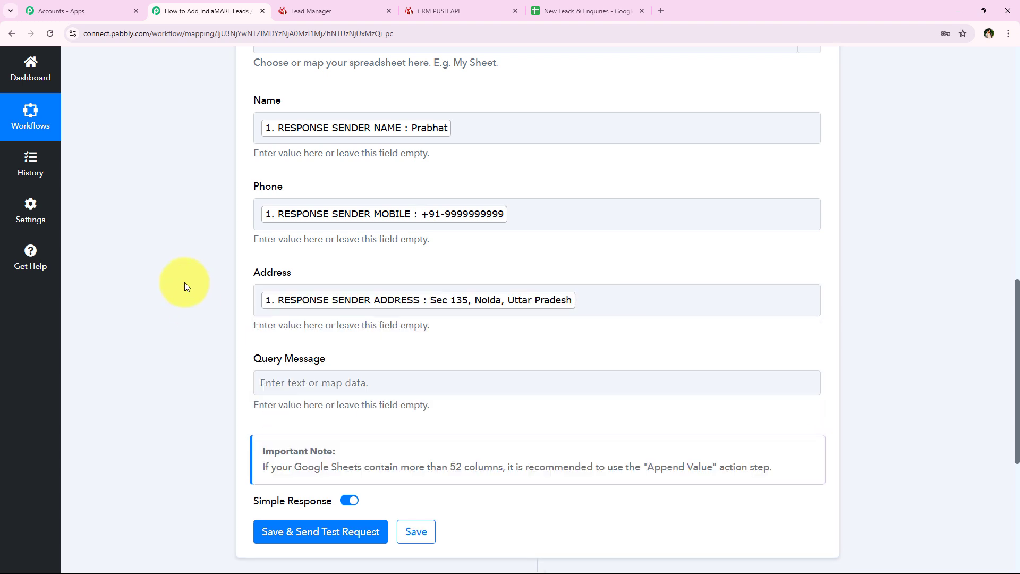
pyautogui.scroll(-2, 318, 315)
pyautogui.click(376, 276)
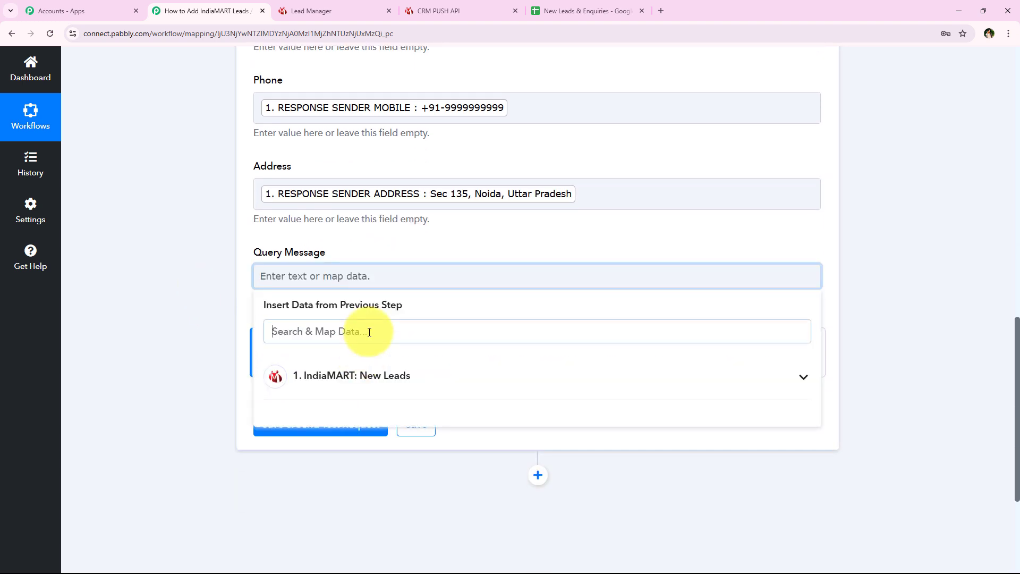
pyautogui.write('me')
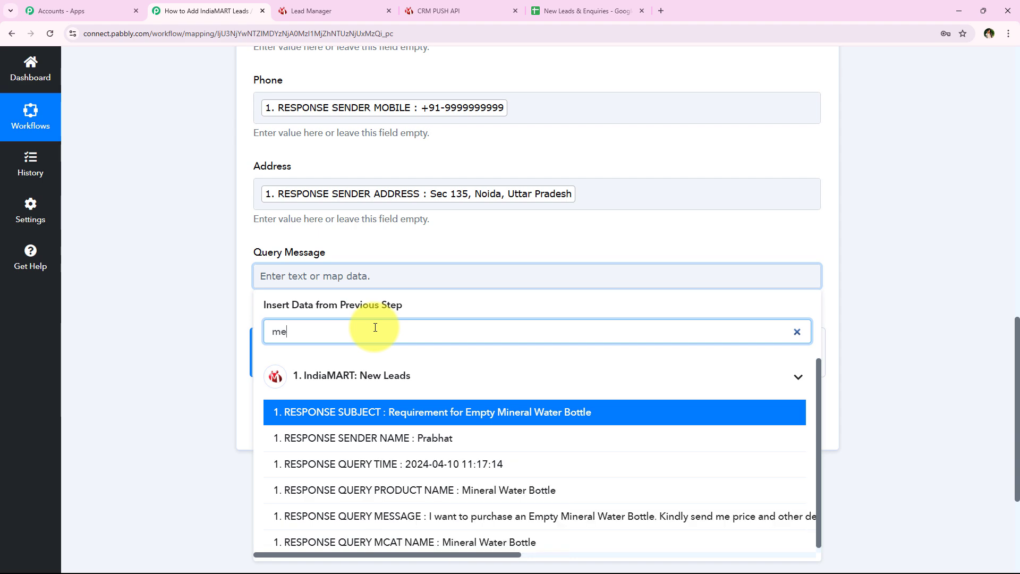
pyautogui.write('s')
pyautogui.click(376, 412)
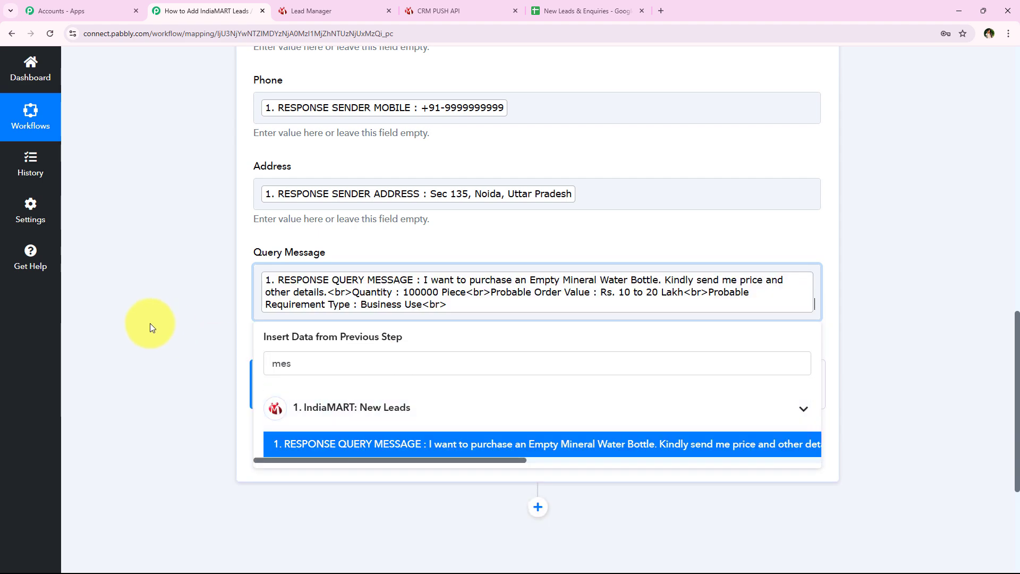
pyautogui.click(150, 324)
pyautogui.scroll(2, 202, 239)
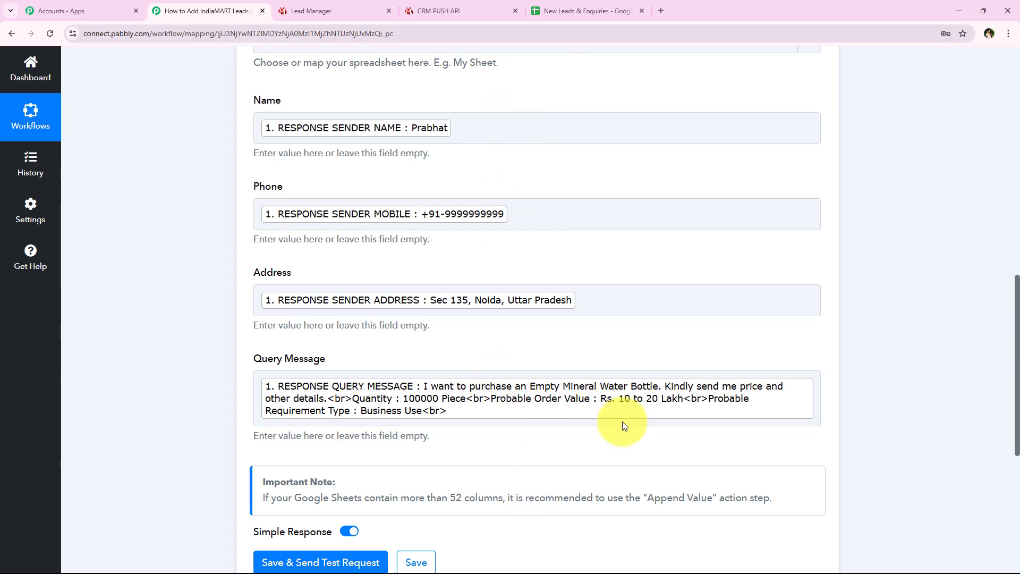
# - Save and test the Google Sheets step, confirming Sheet1!A3:D3 with 4 cells updated, then collapse it
pyautogui.scroll(-2, 164, 255)
pyautogui.click(274, 455)
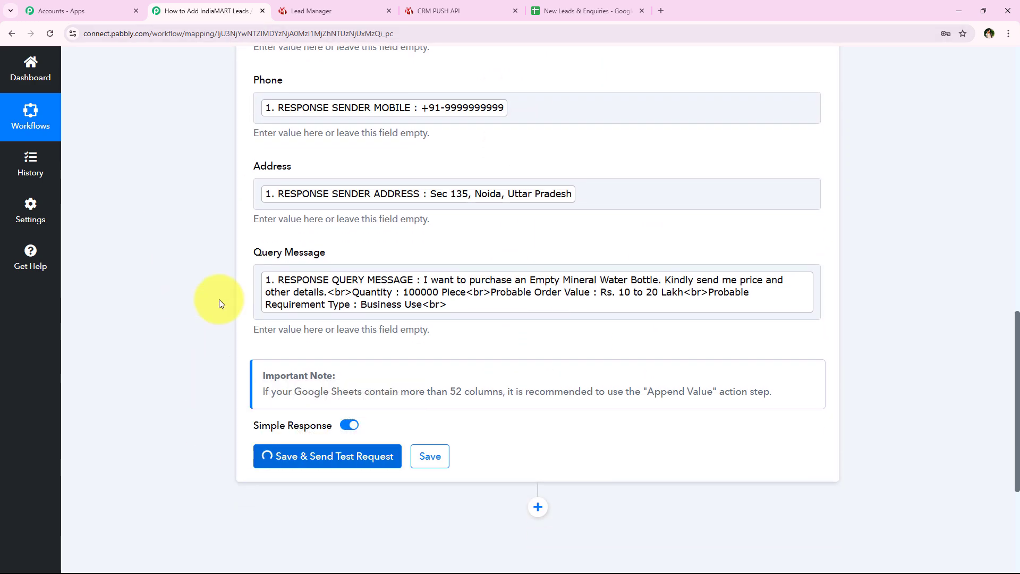
pyautogui.scroll(-2, 221, 304)
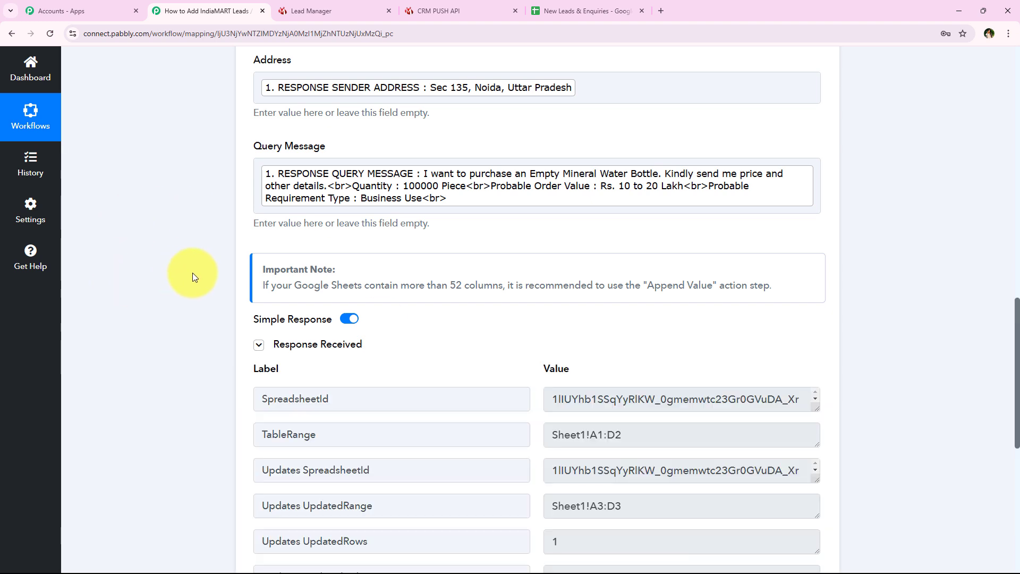
pyautogui.scroll(-2, 193, 272)
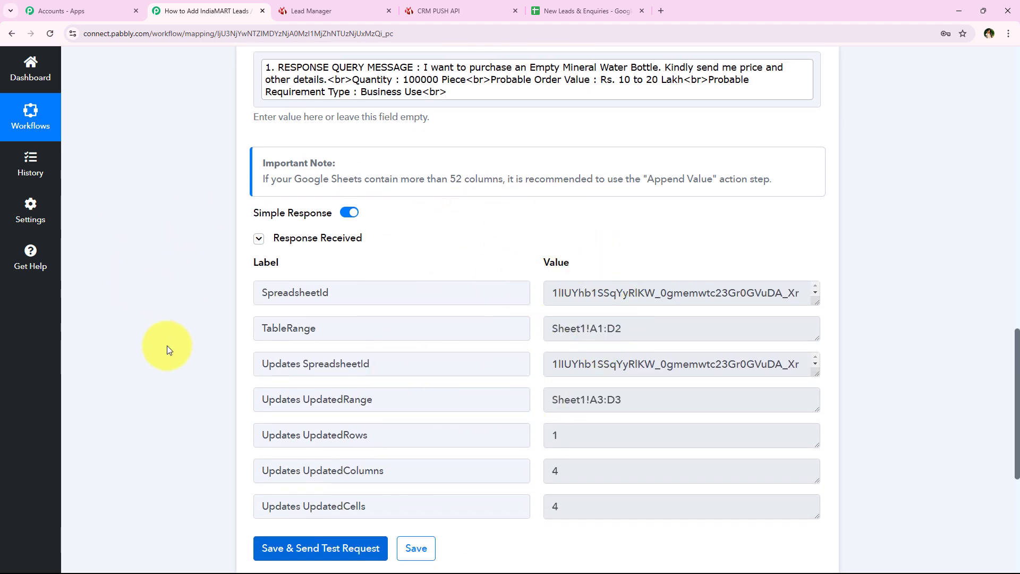
pyautogui.scroll(4, 171, 404)
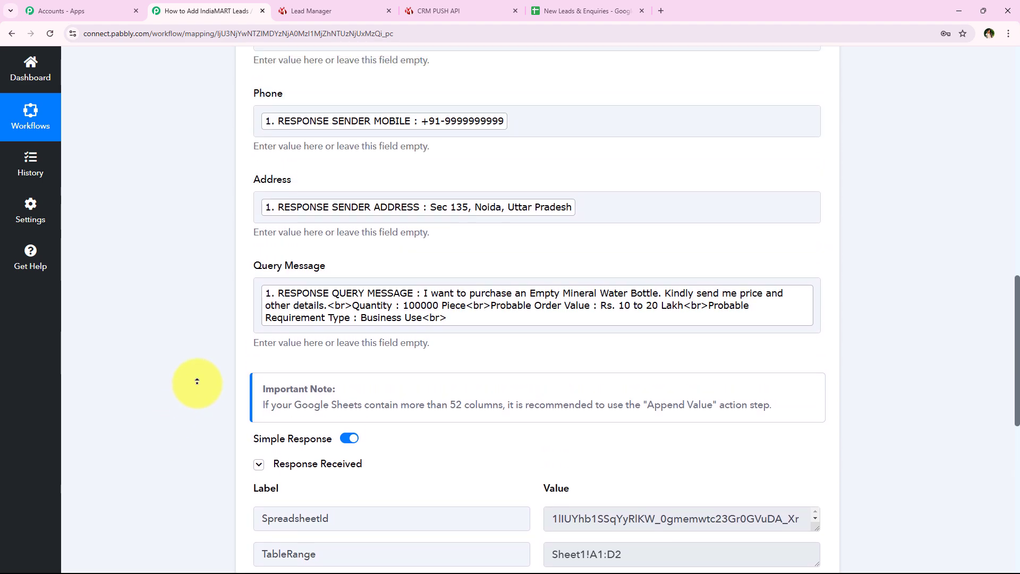
pyautogui.scroll(10, 197, 381)
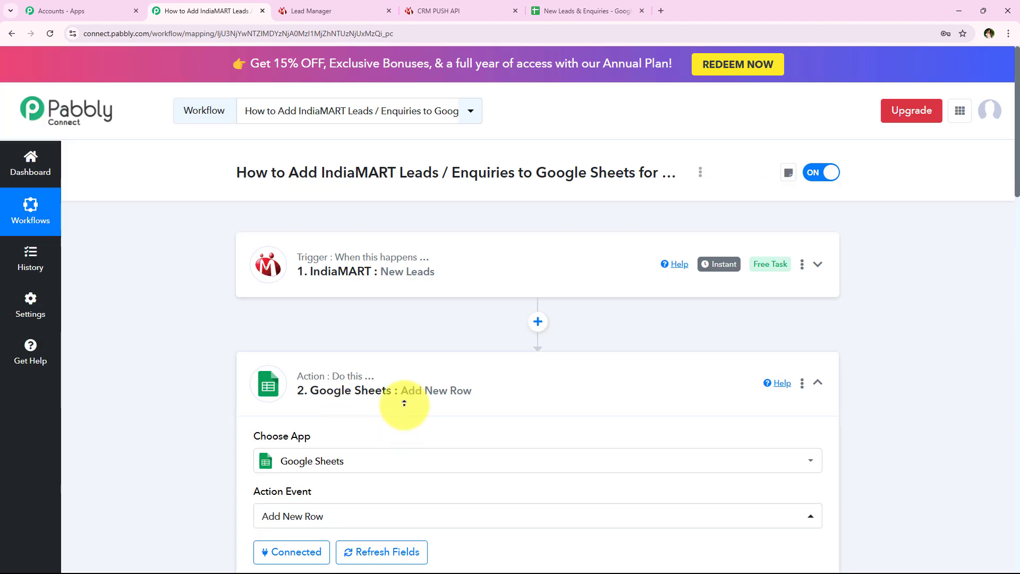
pyautogui.click(406, 410)
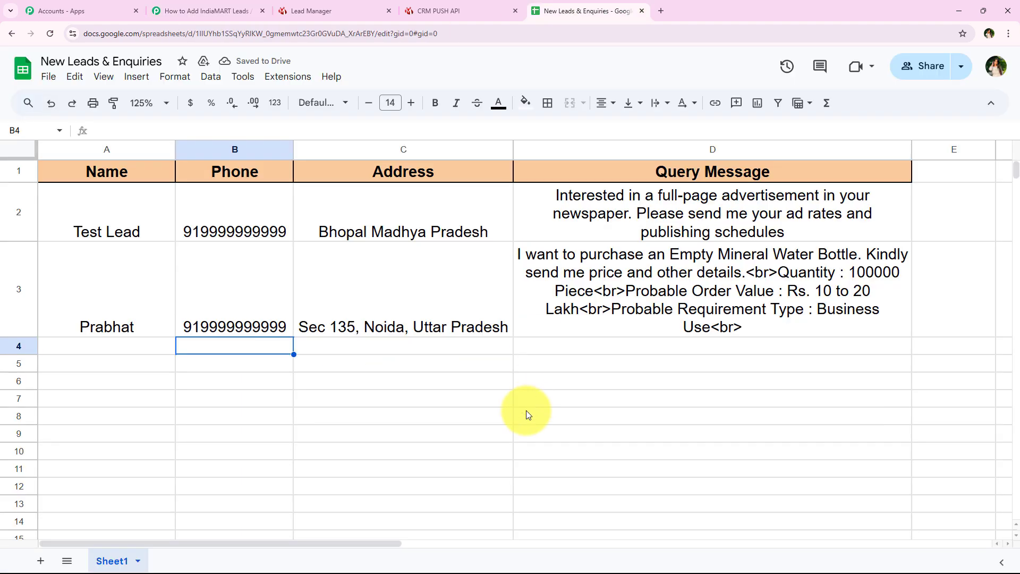
pyautogui.click(525, 415)
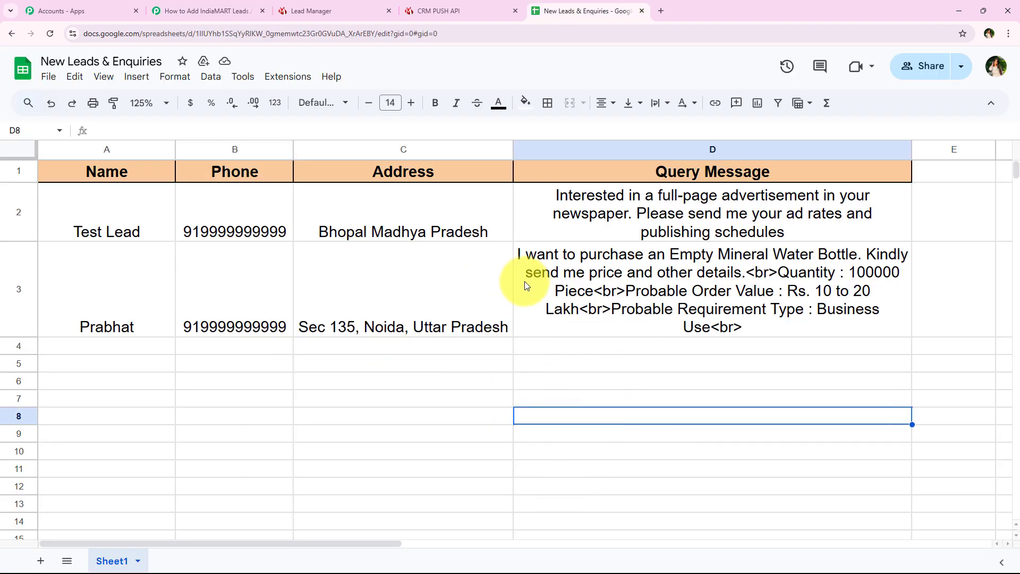
pyautogui.click(168, 321)
pyautogui.click(187, 266)
pyautogui.click(445, 295)
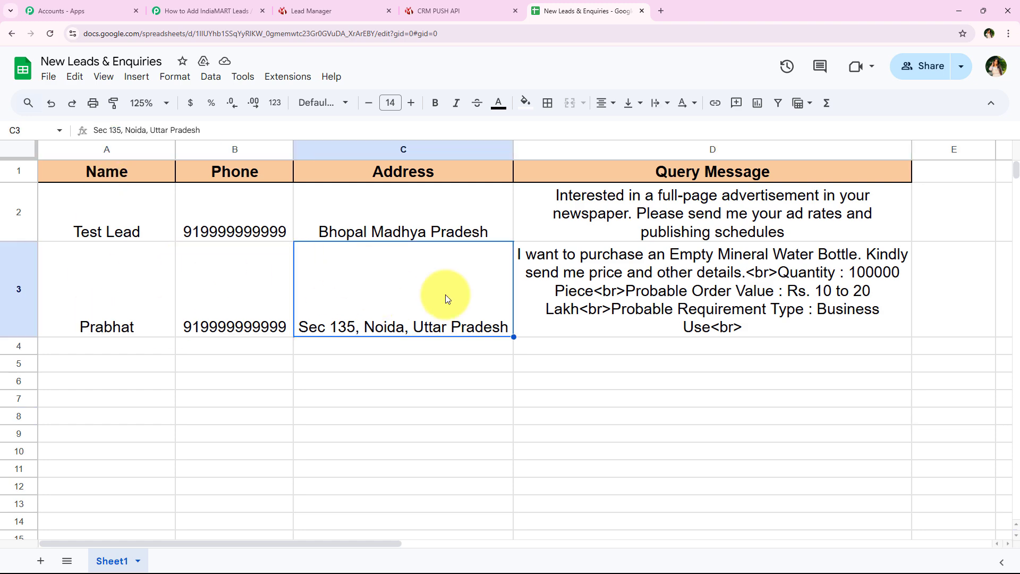
pyautogui.click(518, 250)
pyautogui.click(228, 451)
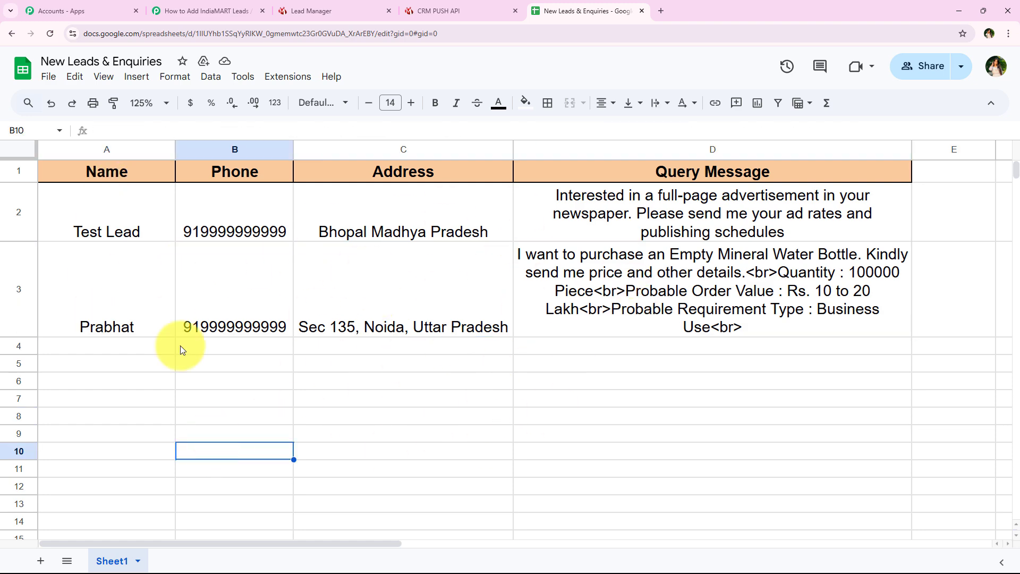
pyautogui.click(181, 6)
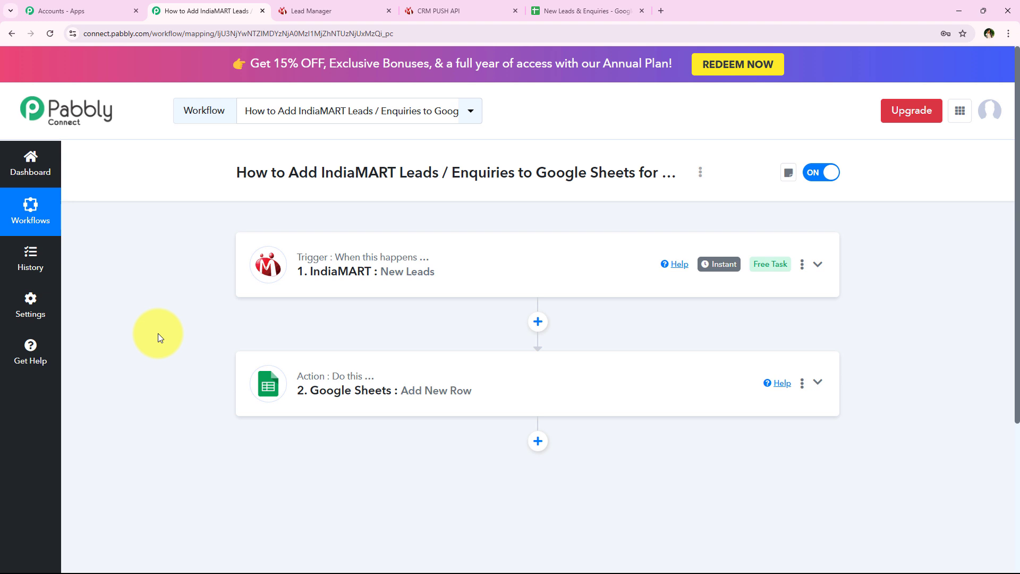